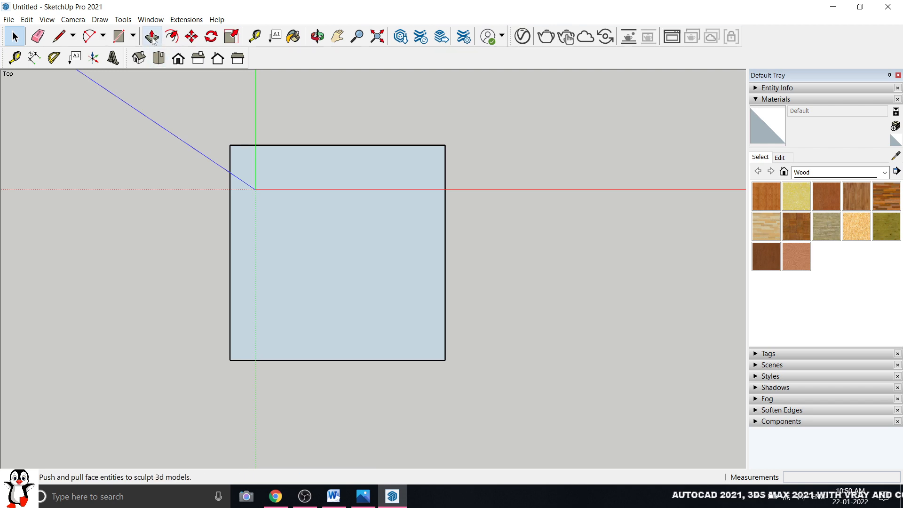
# Switch to the Iso view so the square base face is seen in 3-D
pyautogui.click(139, 58)
# Offset the square's edge inward to create an inner outline
pyautogui.click(172, 36)
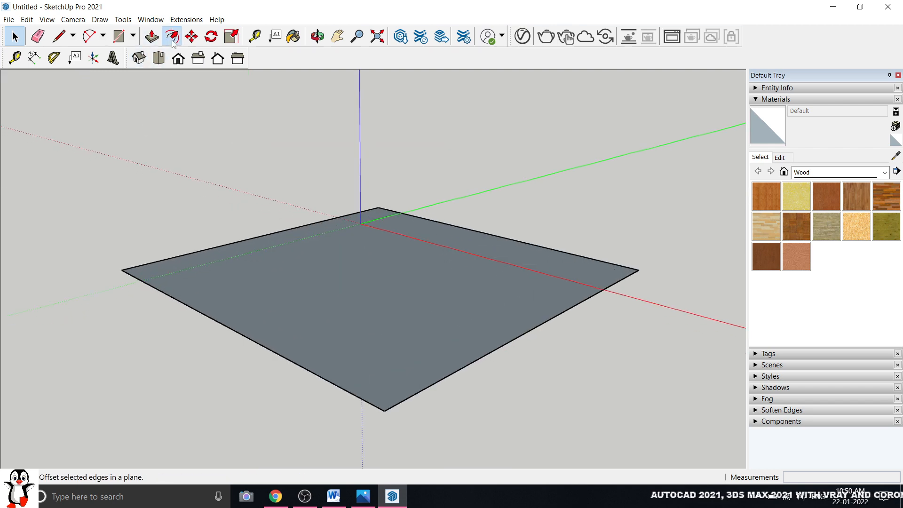
pyautogui.click(244, 249)
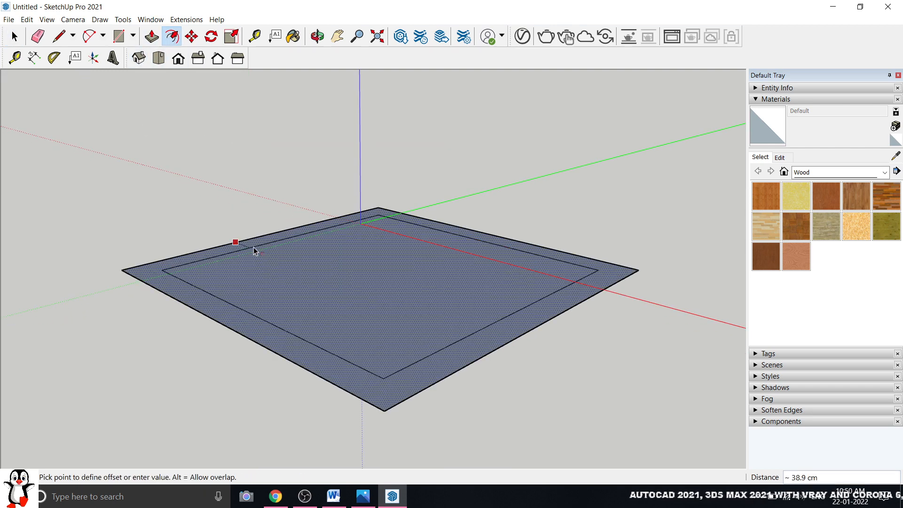
pyautogui.click(254, 251)
pyautogui.click(13, 37)
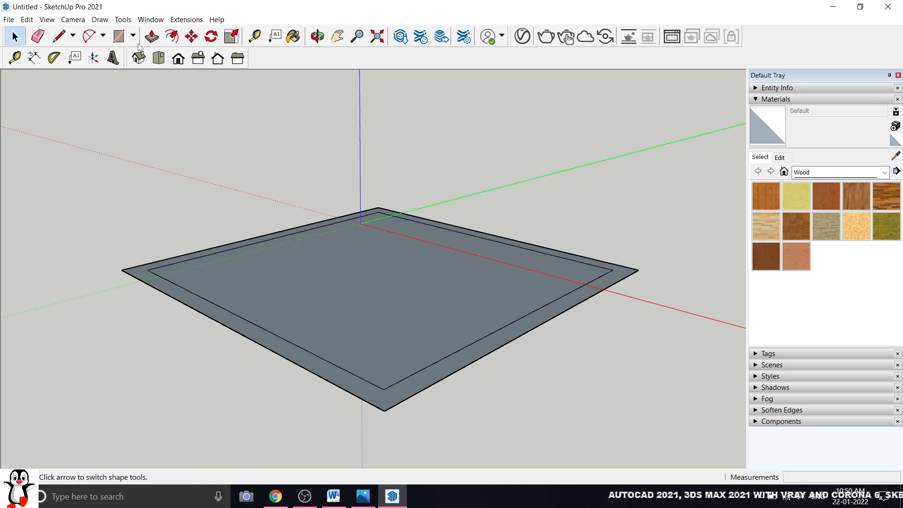
# Push/Pull the outer ring up 3000 to form the walls
pyautogui.click(151, 36)
pyautogui.moveTo(170, 284); pyautogui.dragTo(170, 280)
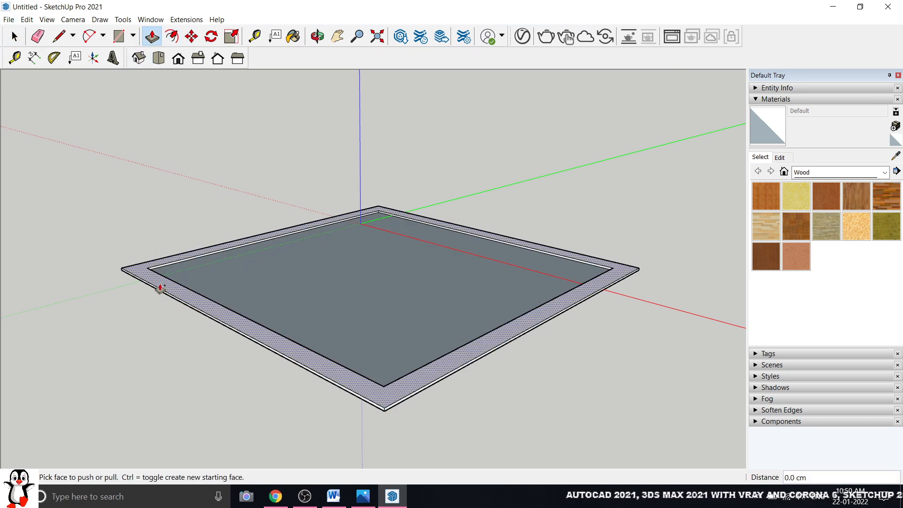
pyautogui.moveTo(158, 286); pyautogui.dragTo(139, 154)
pyautogui.write('3')
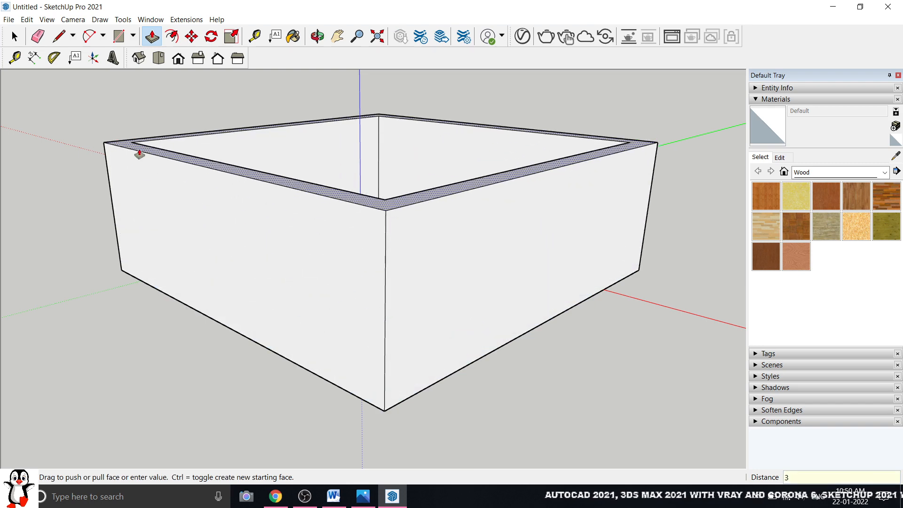
pyautogui.write('000')
pyautogui.press('Return')
pyautogui.press('space')
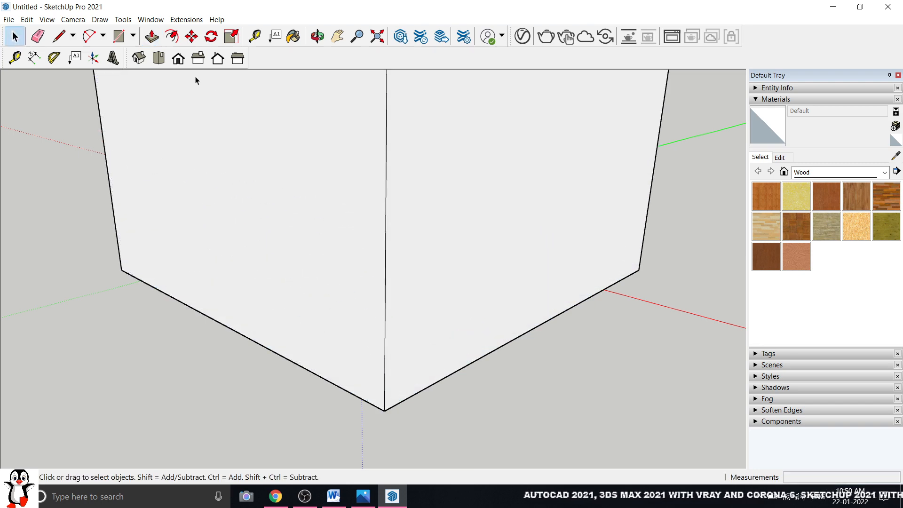
# In Front view, place a 45° Protractor guide at the wall's top-left corner
pyautogui.click(159, 58)
pyautogui.click(178, 58)
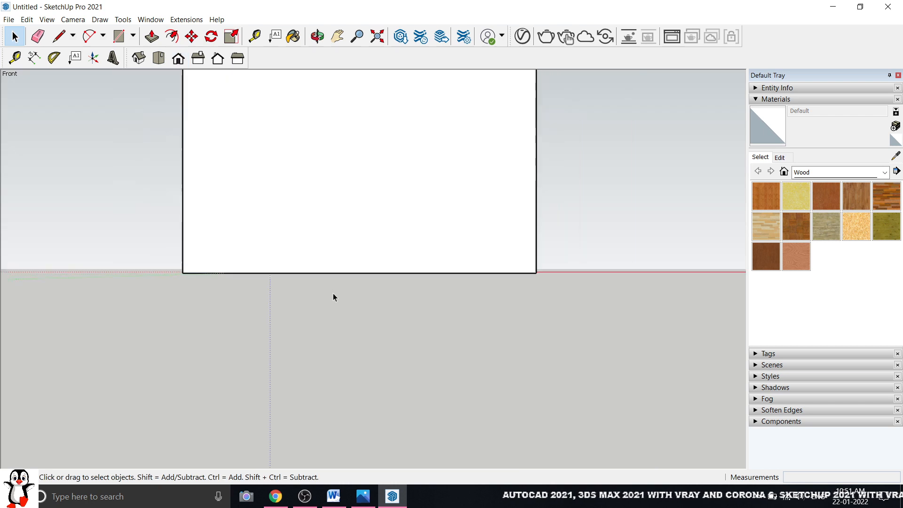
pyautogui.scroll(-3, 335, 290)
pyautogui.scroll(5, 351, 183)
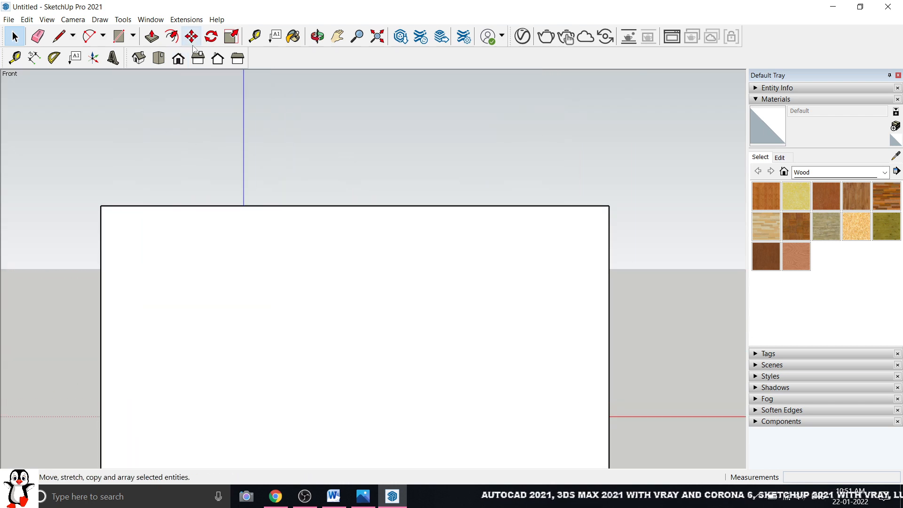
pyautogui.click(123, 20)
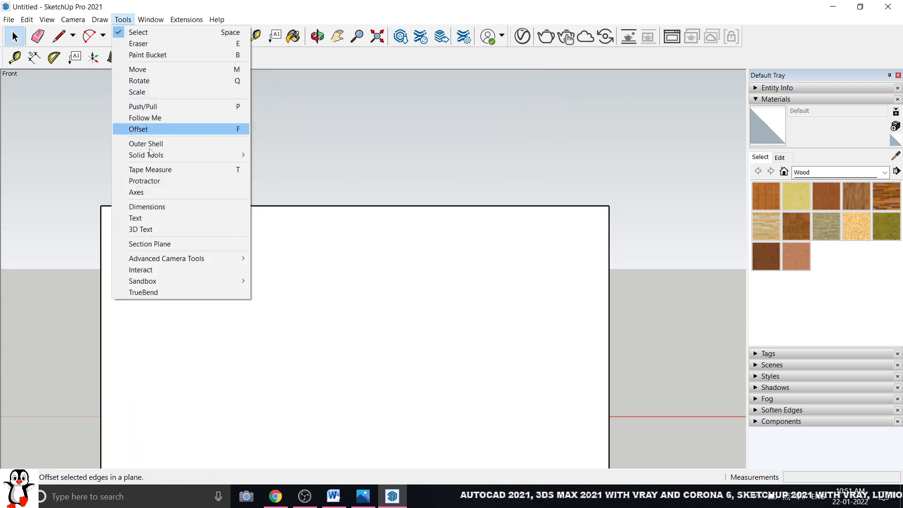
pyautogui.click(145, 181)
pyautogui.click(101, 205)
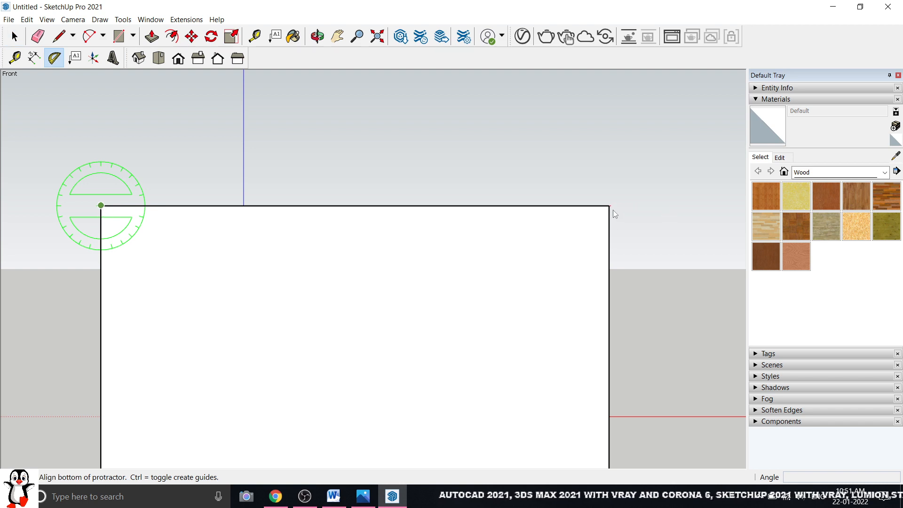
pyautogui.click(611, 207)
pyautogui.write('45')
pyautogui.press('Return')
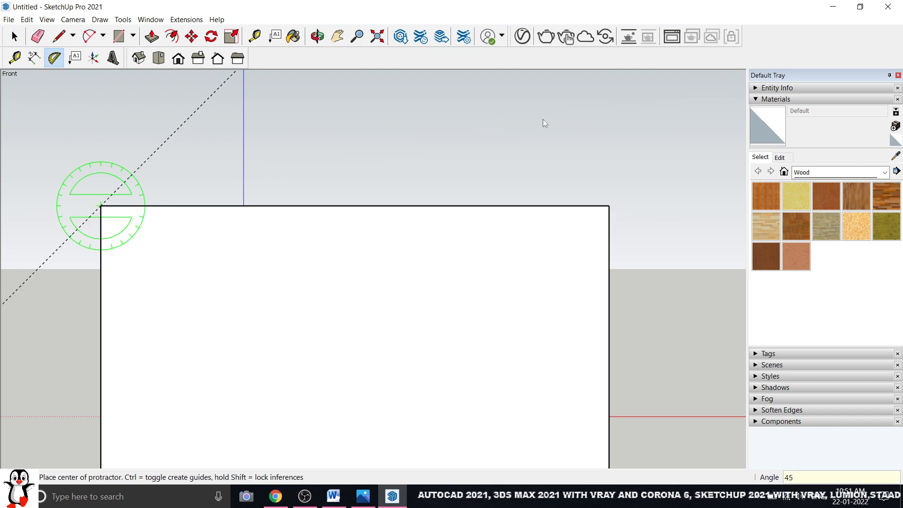
# Add a matching 45° guide from the wall's top-right corner
pyautogui.scroll(-2, 337, 306)
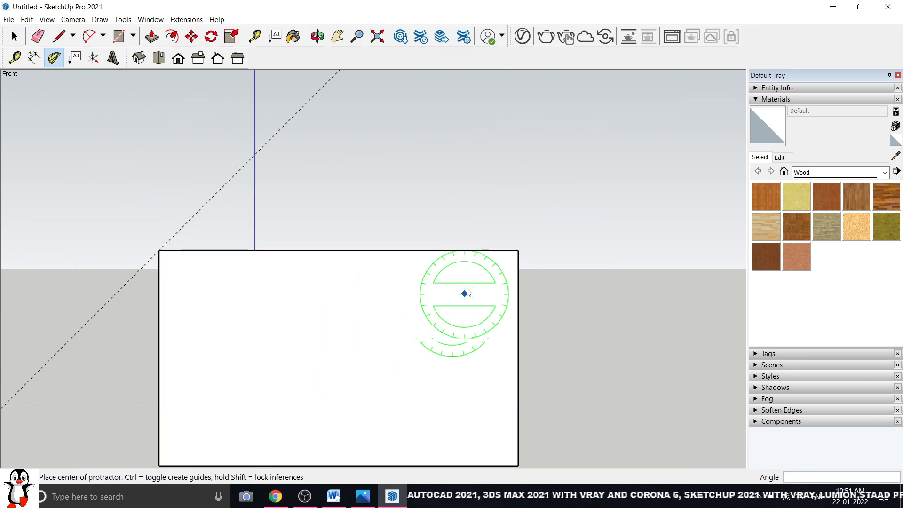
pyautogui.click(518, 250)
pyautogui.click(160, 250)
pyautogui.write('45')
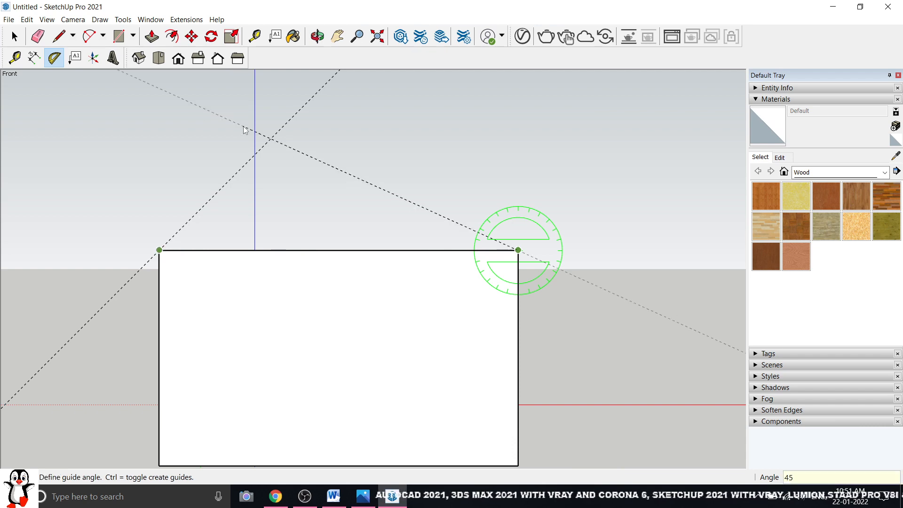
pyautogui.press('Return')
pyautogui.scroll(-2, 249, 270)
pyautogui.moveTo(353, 313); pyautogui.dragTo(318, 162, button='middle')
pyautogui.press('space')
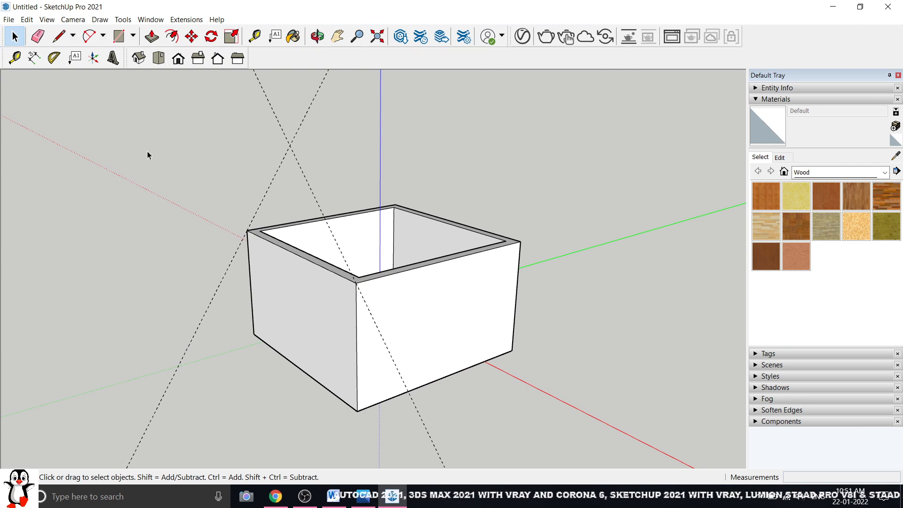
# Copy the first 45° guide 500 cm back to a rear top corner
pyautogui.click(191, 36)
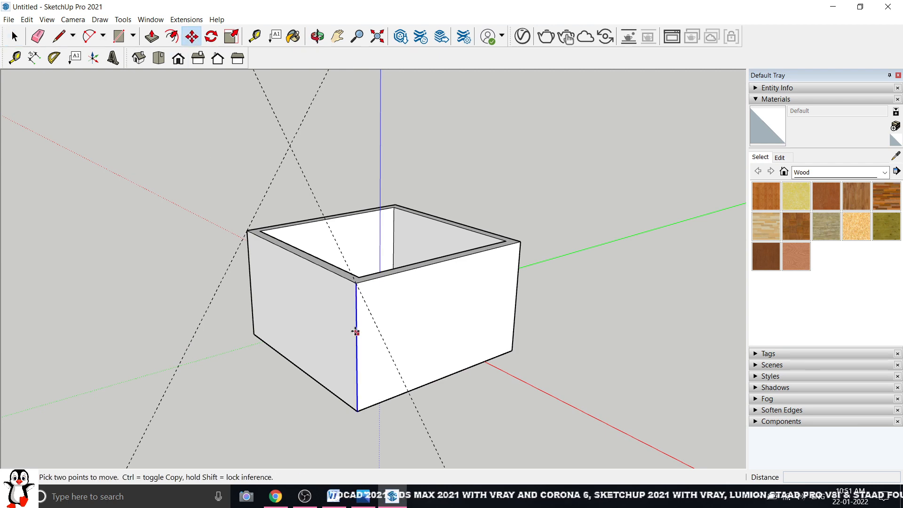
pyautogui.click(356, 283)
pyautogui.press('Escape')
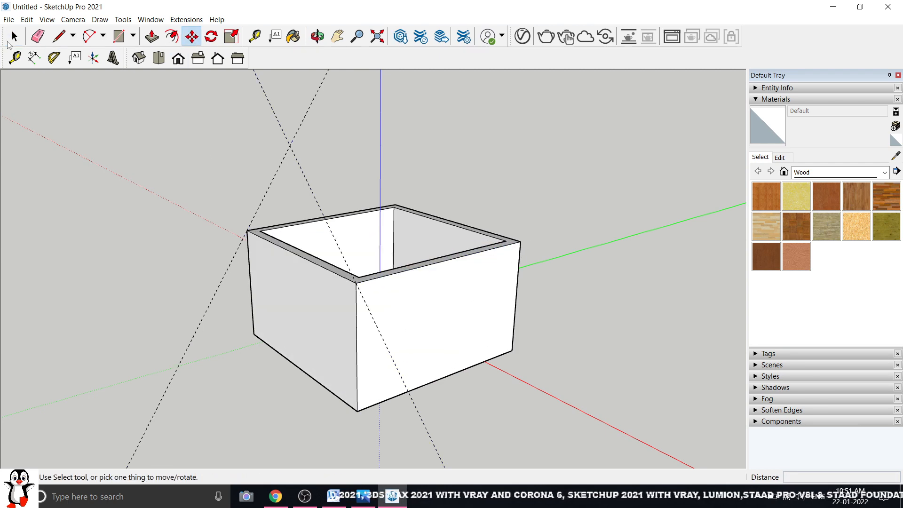
pyautogui.click(13, 37)
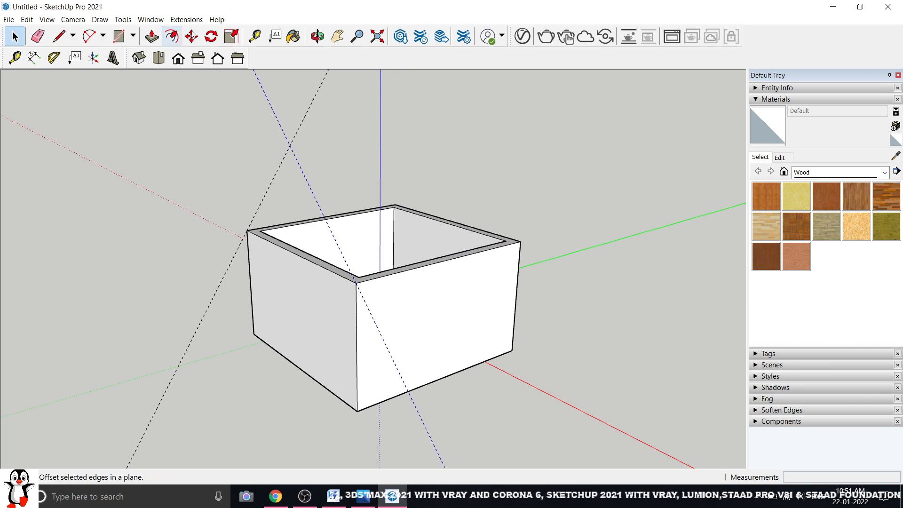
pyautogui.click(192, 36)
pyautogui.click(356, 283)
pyautogui.press('ctrl')
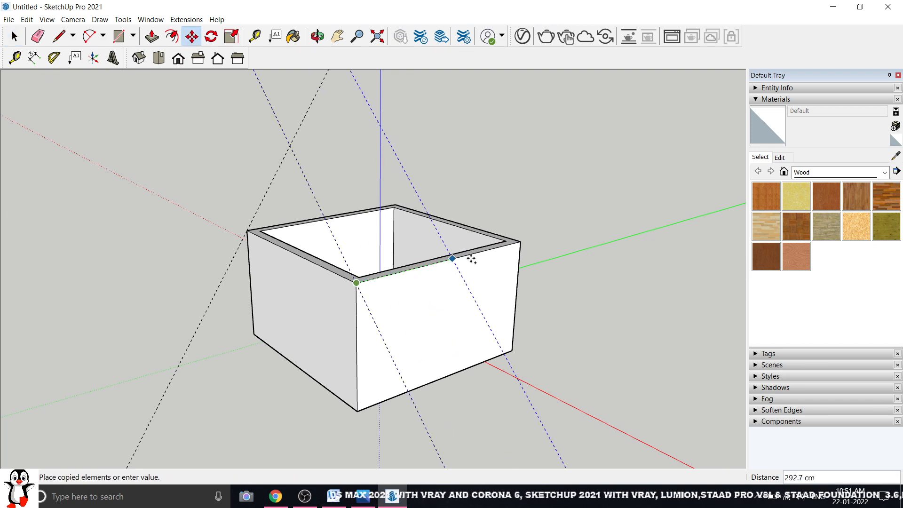
pyautogui.click(520, 241)
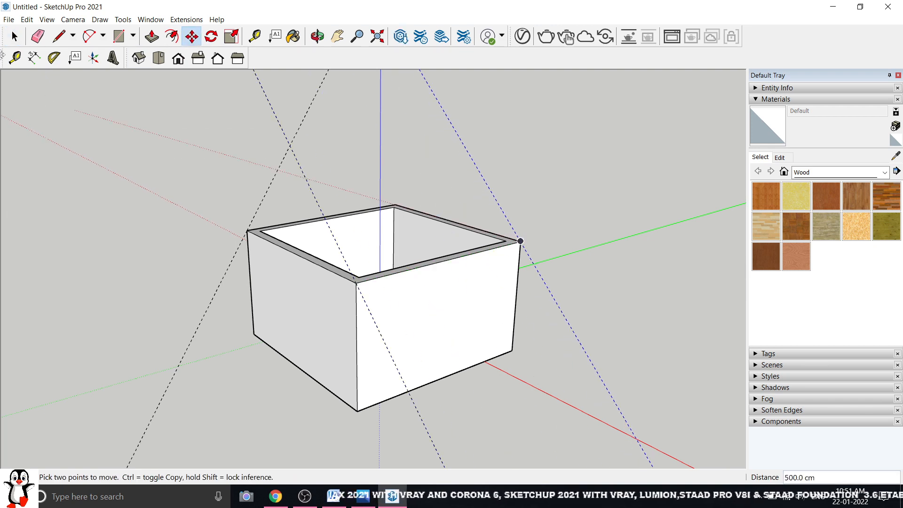
pyautogui.click(14, 37)
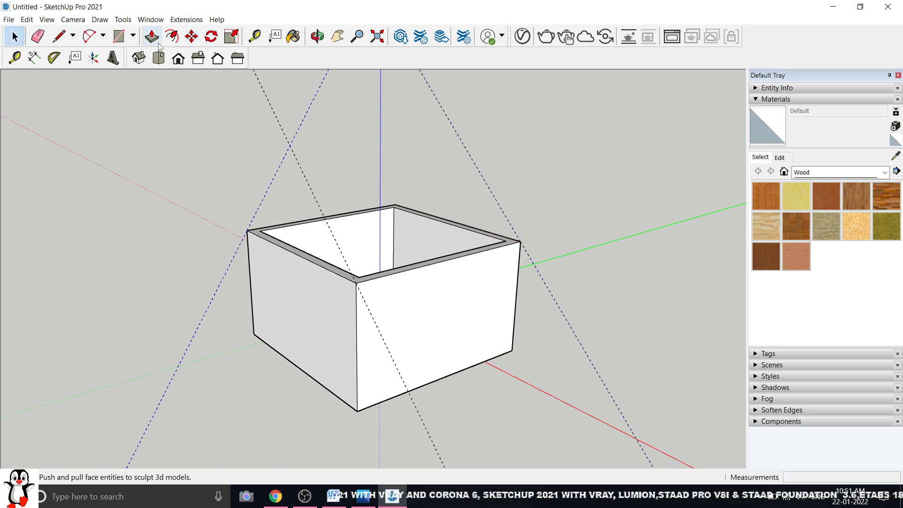
# Copy the second 45° guide back to the other rear top corner
pyautogui.click(192, 36)
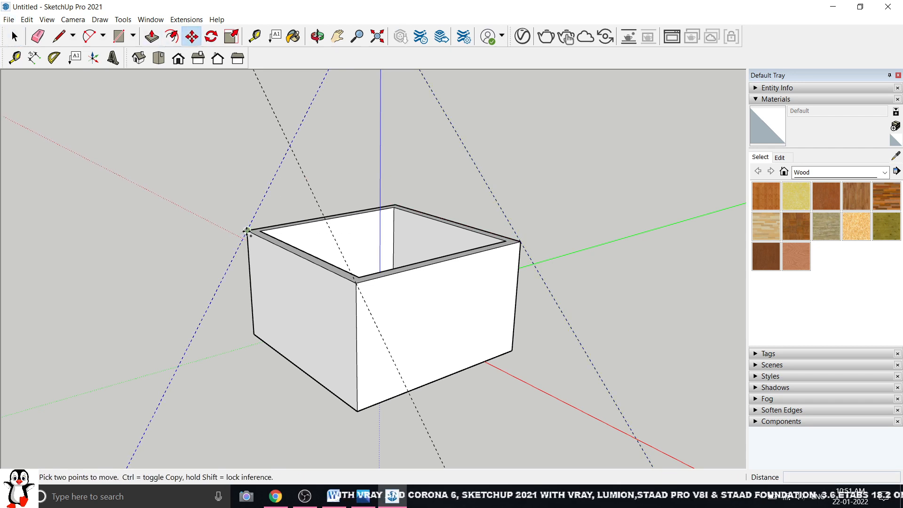
pyautogui.click(246, 230)
pyautogui.press('ctrl')
pyautogui.click(394, 204)
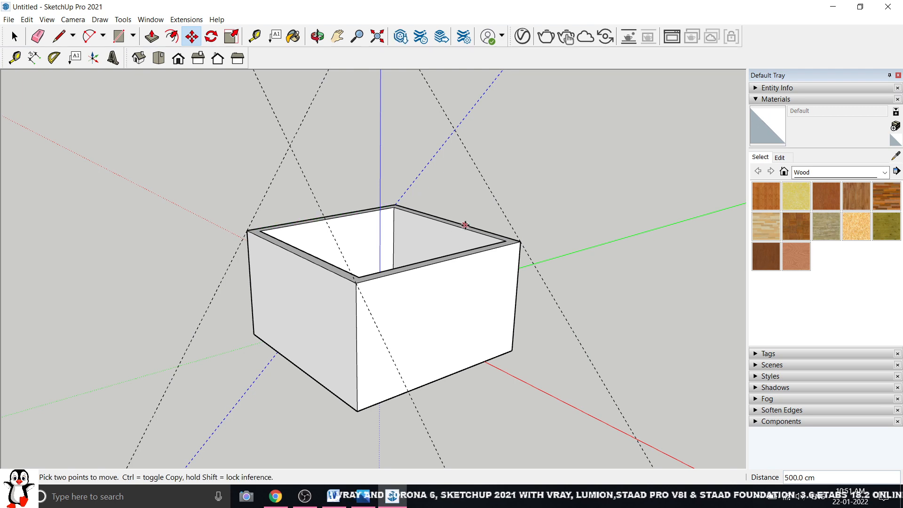
pyautogui.moveTo(466, 224); pyautogui.dragTo(37, 197, button='middle')
pyautogui.moveTo(497, 229); pyautogui.dragTo(409, 301, button='middle')
# Draw the front gable lines from both top corners to the guide intersection
pyautogui.click(14, 37)
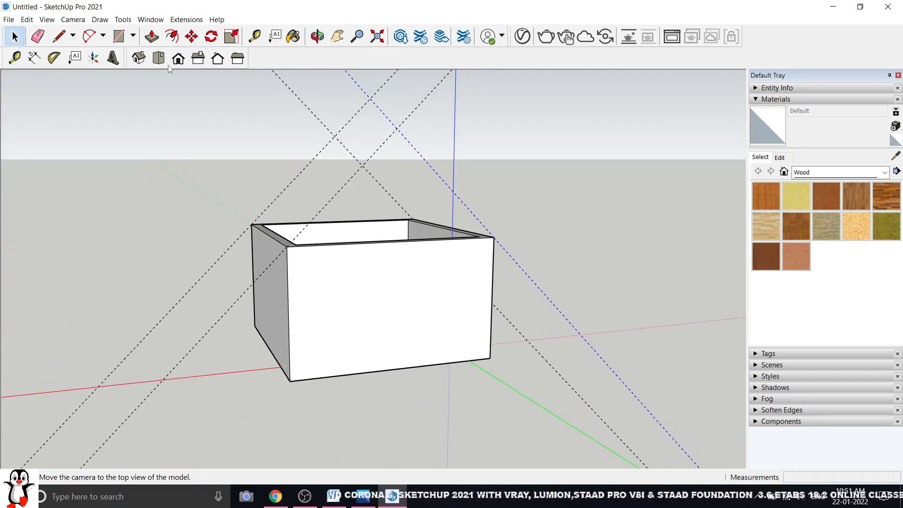
pyautogui.click(179, 60)
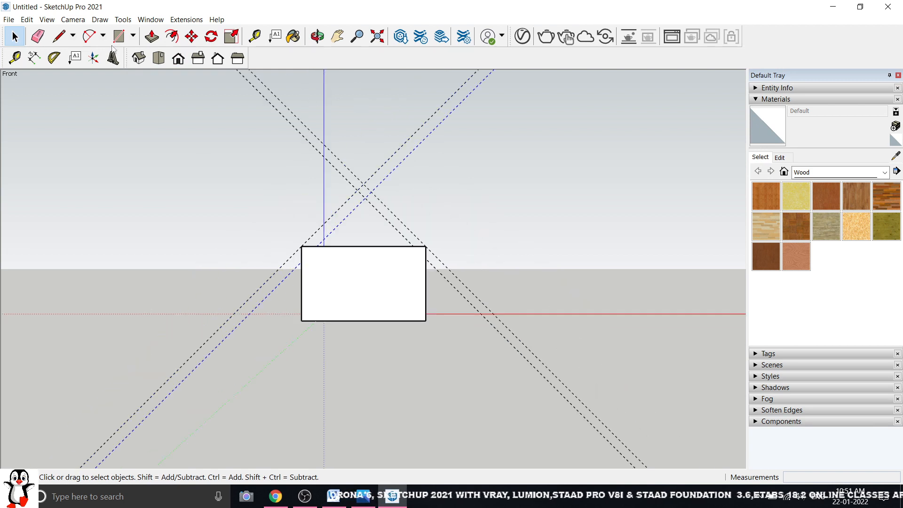
pyautogui.click(59, 36)
pyautogui.scroll(2, 335, 232)
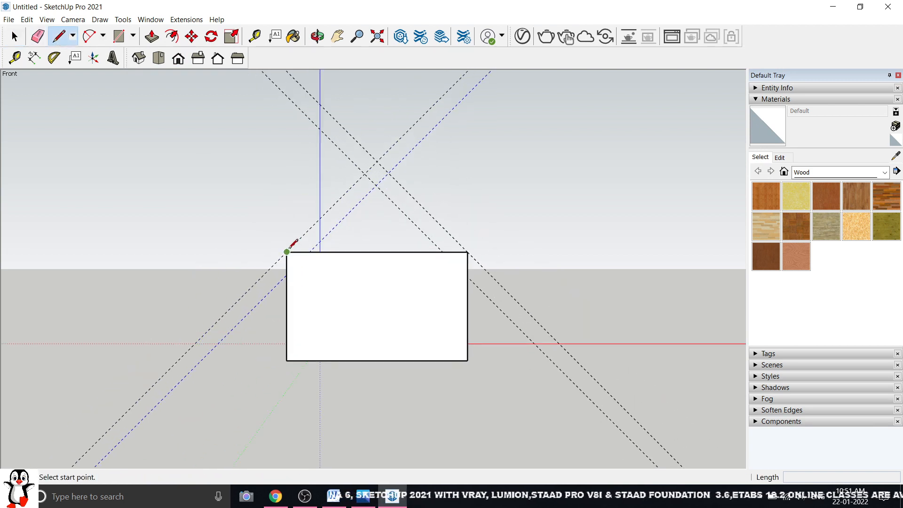
pyautogui.click(287, 252)
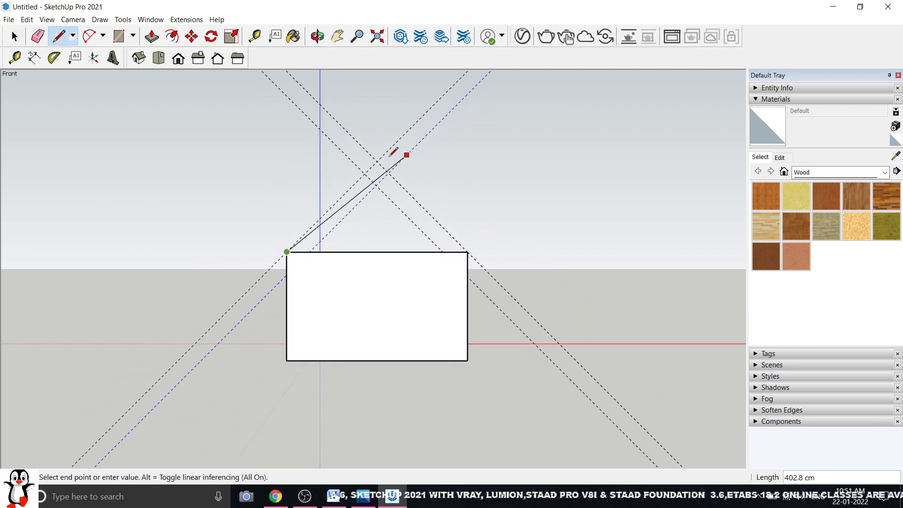
pyautogui.click(468, 251)
pyautogui.moveTo(498, 225); pyautogui.dragTo(217, 323, button='middle')
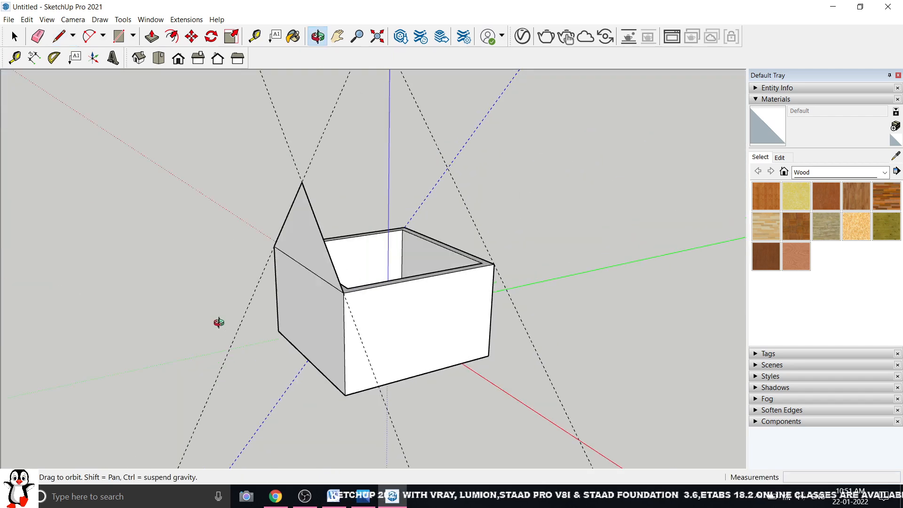
# Close the back gable and join both peaks with a ridge line
pyautogui.click(494, 262)
pyautogui.click(448, 168)
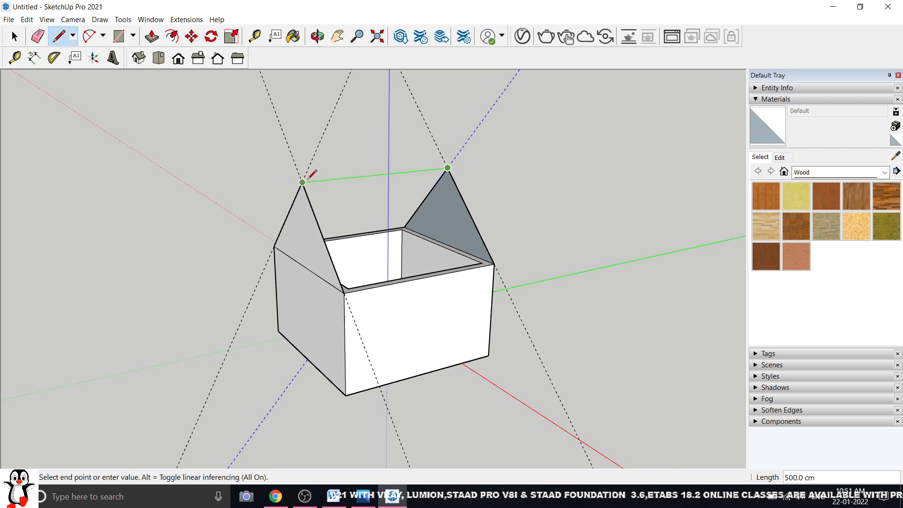
pyautogui.click(302, 182)
pyautogui.click(14, 36)
pyautogui.moveTo(232, 249); pyautogui.dragTo(430, 229, button='middle')
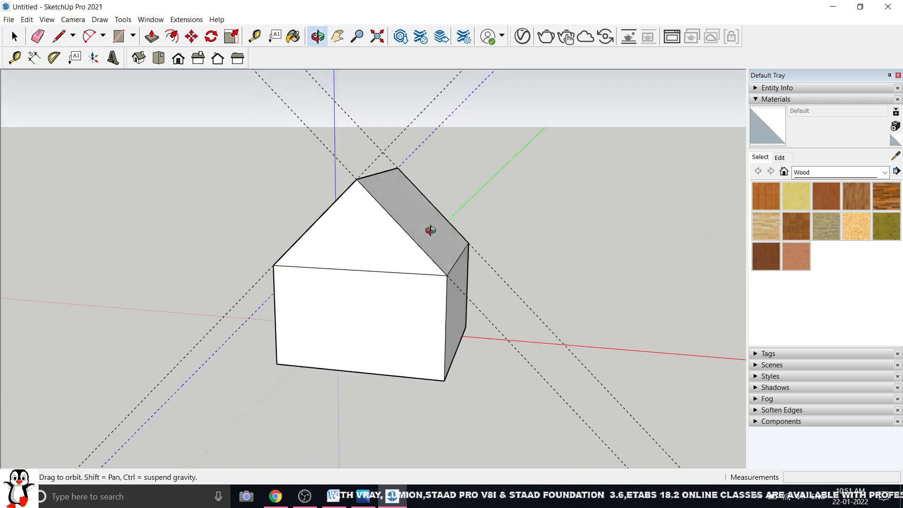
# In Front view, draw the right eave extension of 70 cm with a 15 cm end
pyautogui.moveTo(430, 229); pyautogui.dragTo(482, 178)
pyautogui.press('space')
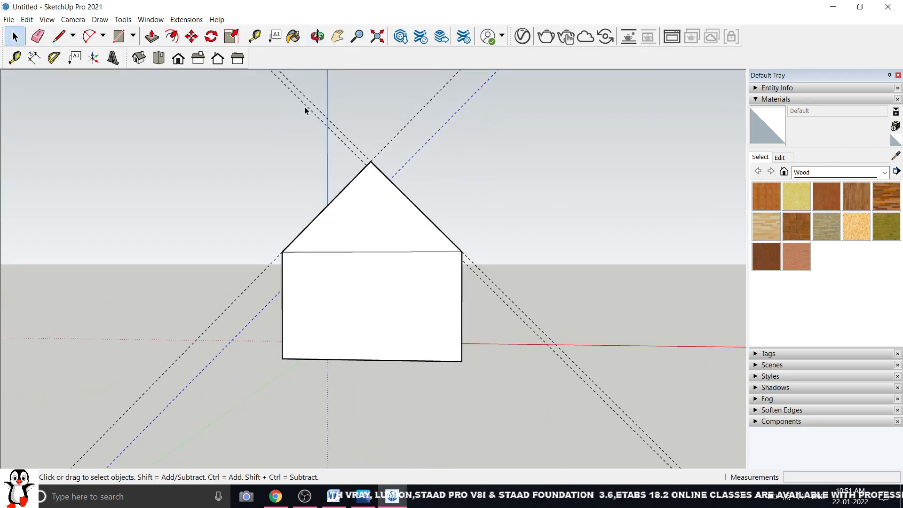
pyautogui.click(184, 62)
pyautogui.click(58, 35)
pyautogui.scroll(2, 465, 254)
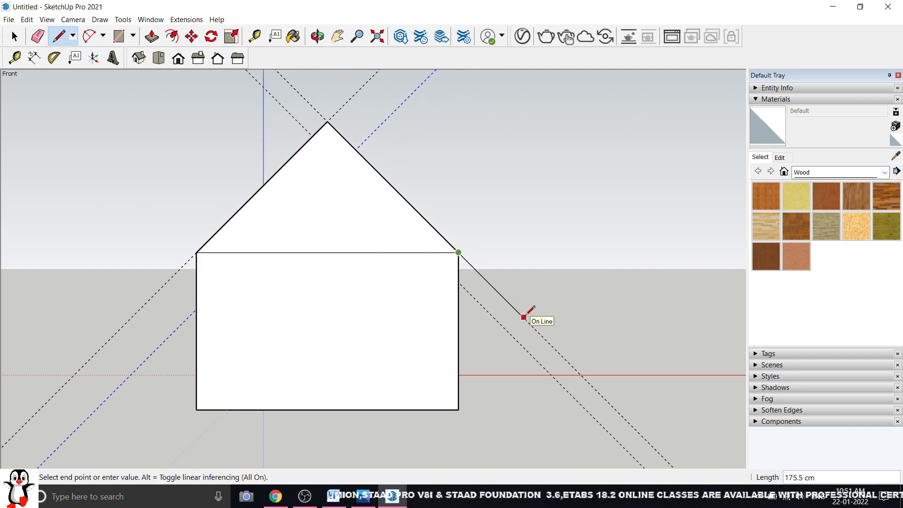
pyautogui.press('Return')
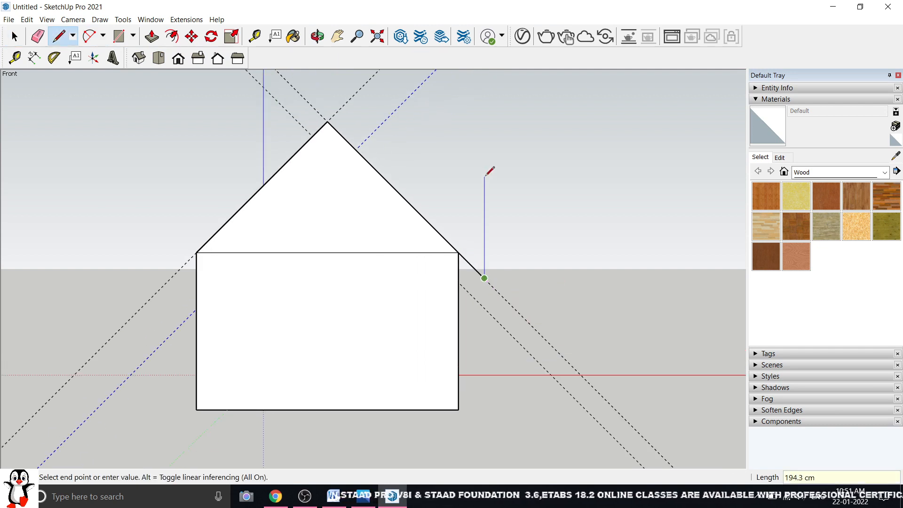
pyautogui.press('Return')
pyautogui.press('Escape')
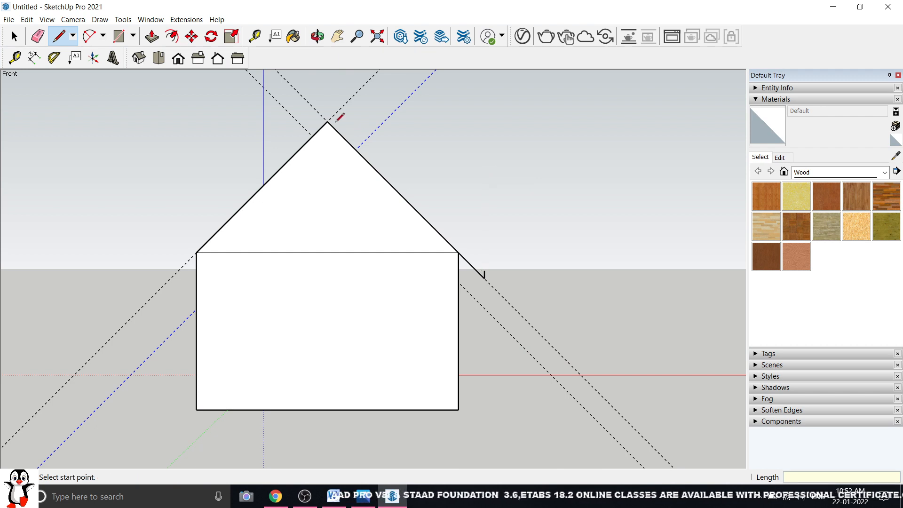
# Draw the right slope's outer roof edge and the left 70 cm eave outline to the apex
pyautogui.click(327, 121)
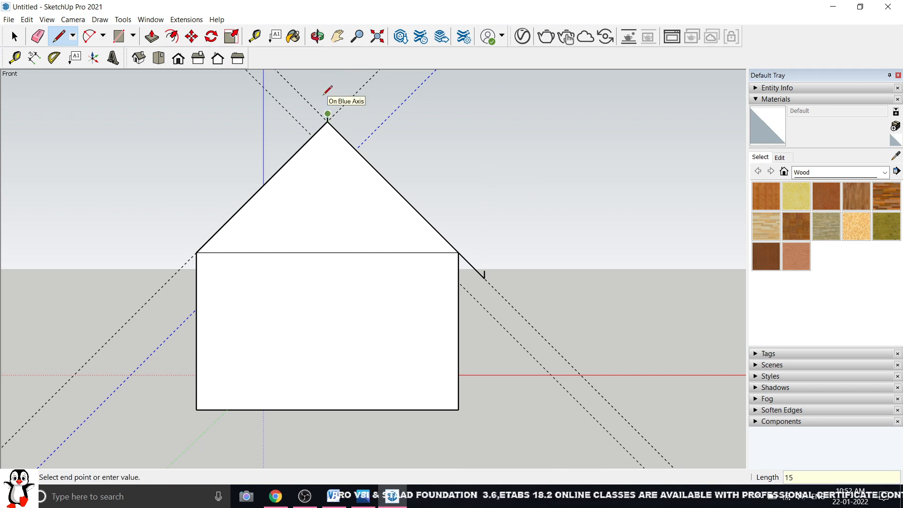
pyautogui.press('Escape')
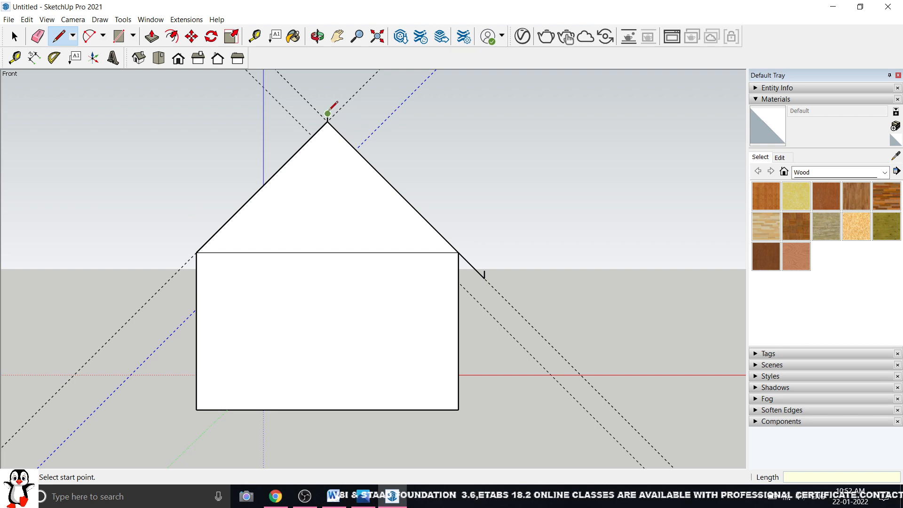
pyautogui.moveTo(328, 114)
pyautogui.mouseDown()
pyautogui.moveTo(457, 210)
pyautogui.moveTo(484, 275)
pyautogui.mouseUp()
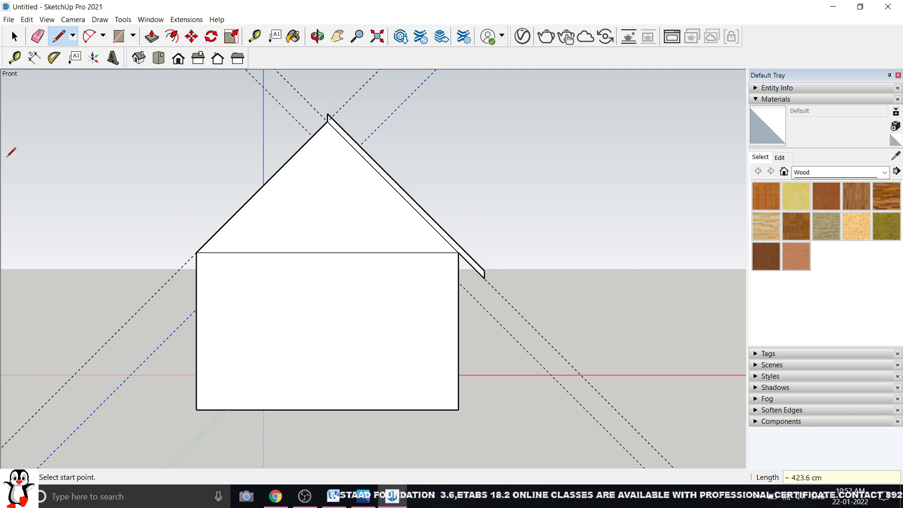
pyautogui.moveTo(196, 252); pyautogui.dragTo(106, 305)
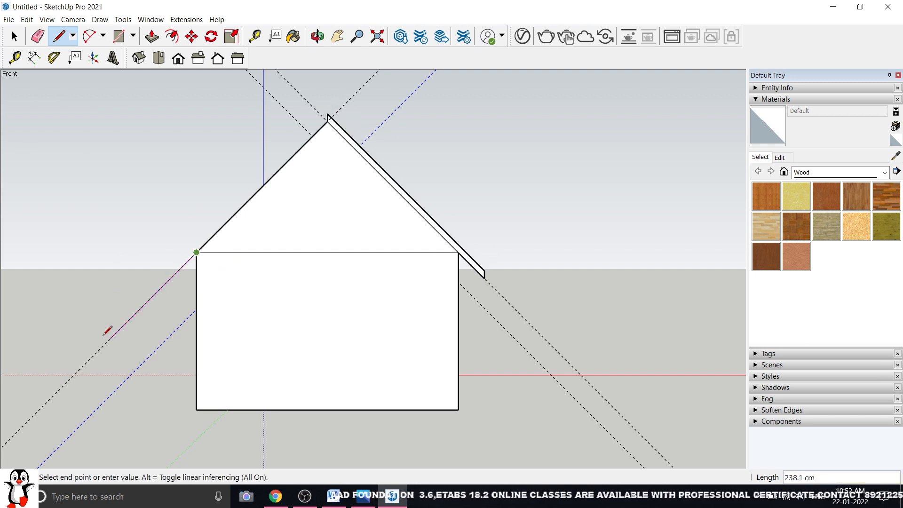
pyautogui.write('70')
pyautogui.press('Return')
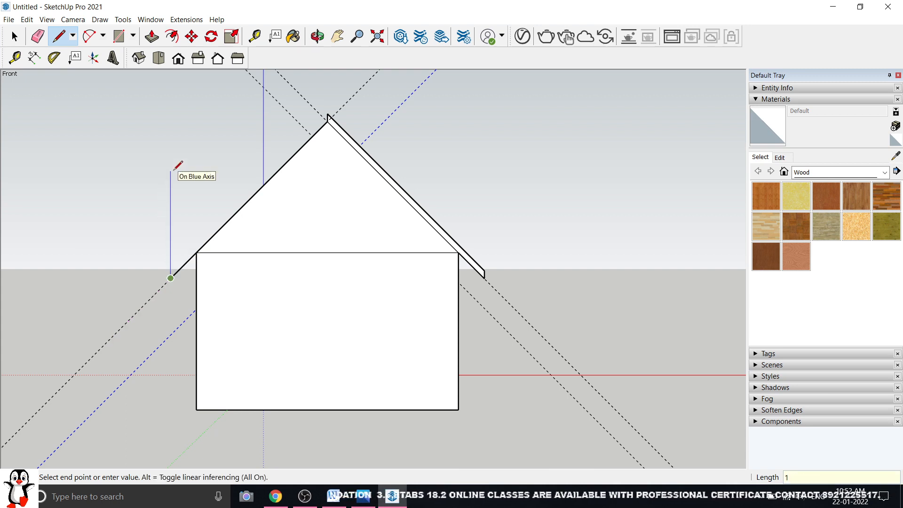
pyautogui.click(328, 113)
# Push/Pull the roof board outline along the length of the house
pyautogui.click(38, 36)
pyautogui.scroll(2, 338, 105)
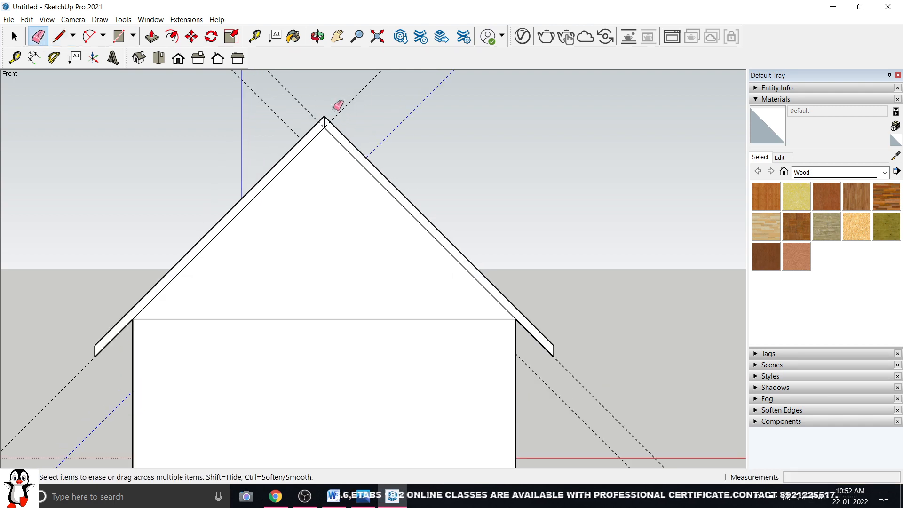
pyautogui.scroll(1, 326, 124)
pyautogui.moveTo(337, 138); pyautogui.dragTo(376, 226, button='middle')
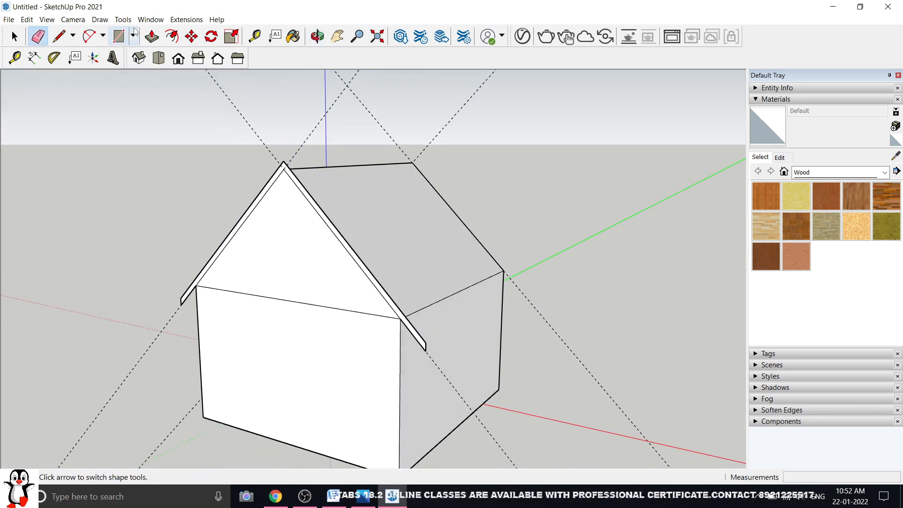
pyautogui.click(151, 37)
pyautogui.click(326, 206)
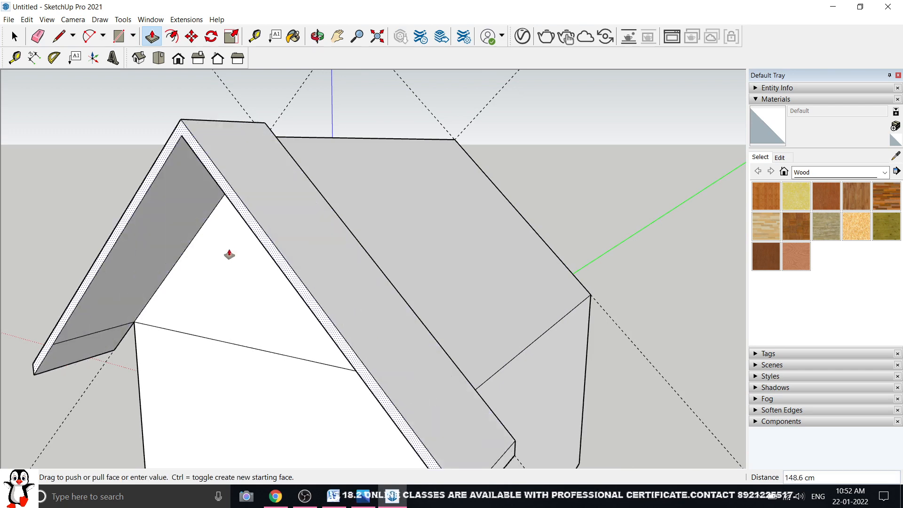
pyautogui.scroll(-3, 228, 254)
pyautogui.press('Return')
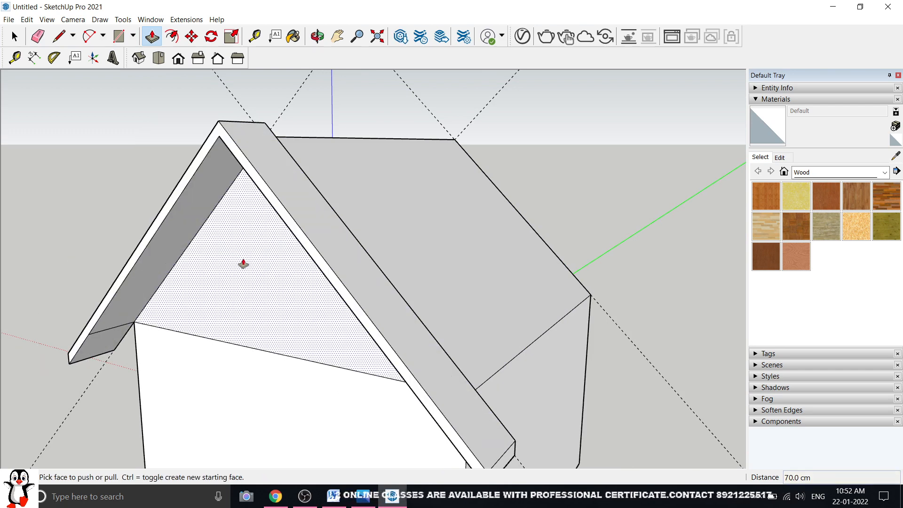
# Pull the first roof board's end out 70 cm past the gable
pyautogui.moveTo(244, 262); pyautogui.dragTo(17, 256, button='middle')
pyautogui.scroll(5, 236, 312)
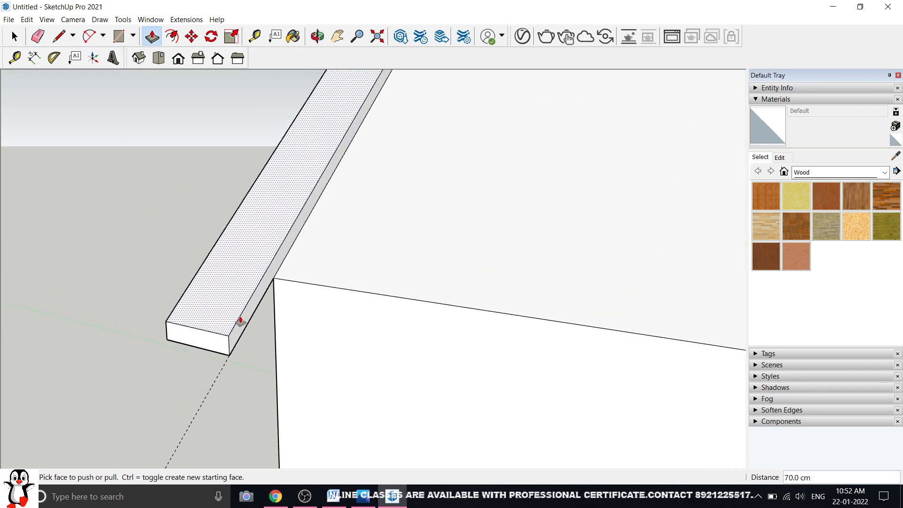
pyautogui.click(244, 322)
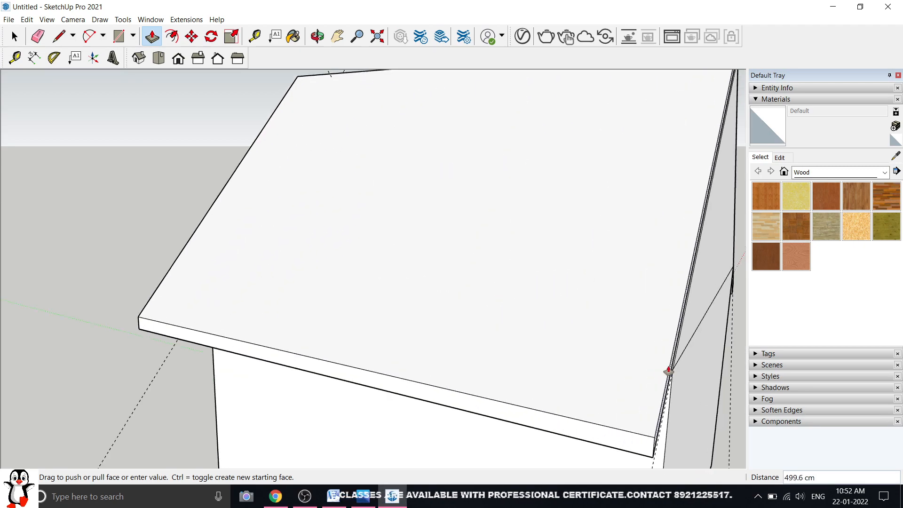
pyautogui.scroll(3, 658, 372)
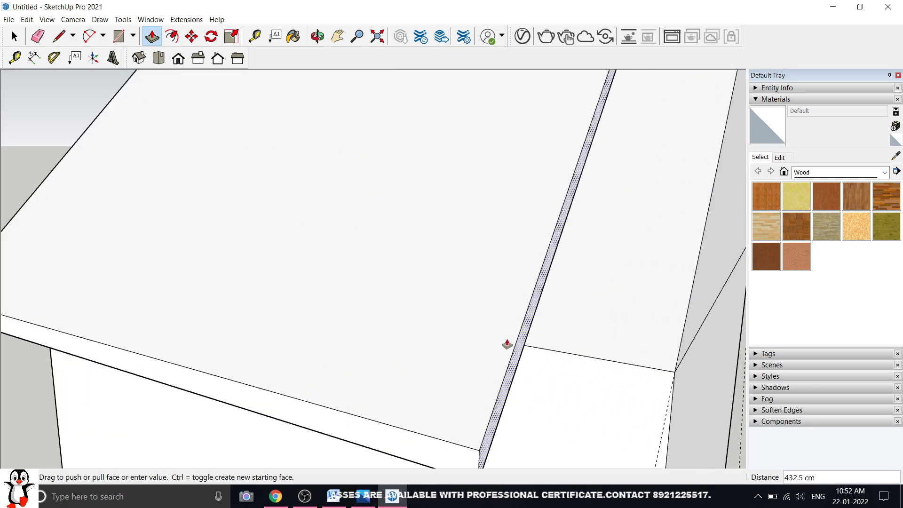
pyautogui.click(512, 360)
pyautogui.click(514, 365)
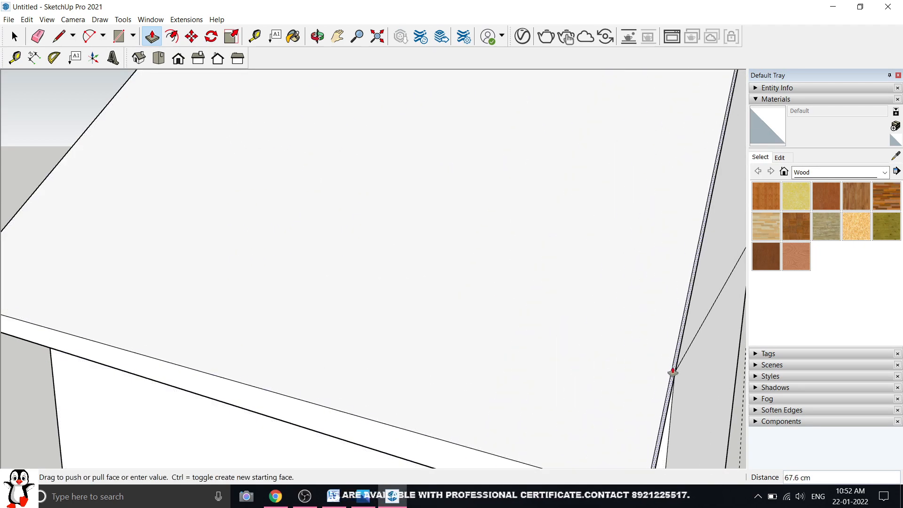
pyautogui.click(670, 370)
pyautogui.moveTo(604, 322); pyautogui.dragTo(376, 289, button='middle')
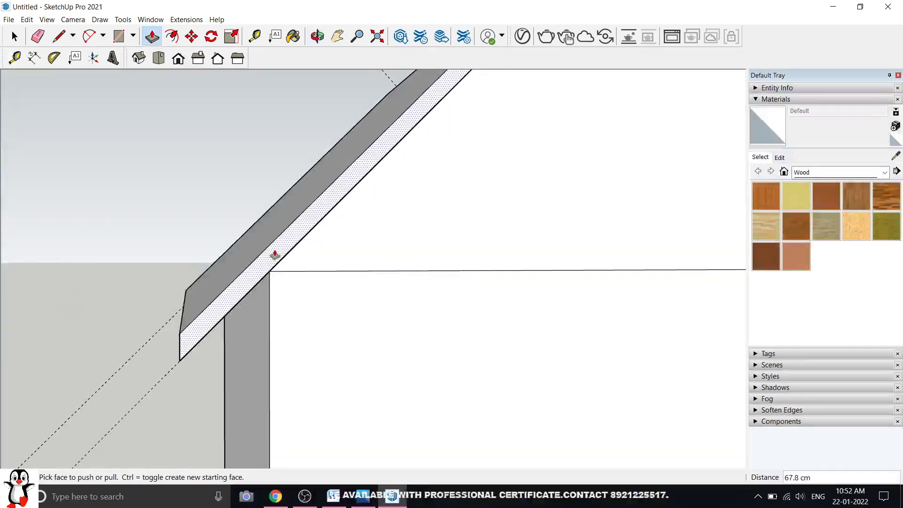
pyautogui.click(274, 249)
pyautogui.moveTo(276, 260); pyautogui.dragTo(324, 258, button='middle')
pyautogui.press('Return')
# Extend the other roof board's end to match, then delete all guides
pyautogui.scroll(-1, 332, 267)
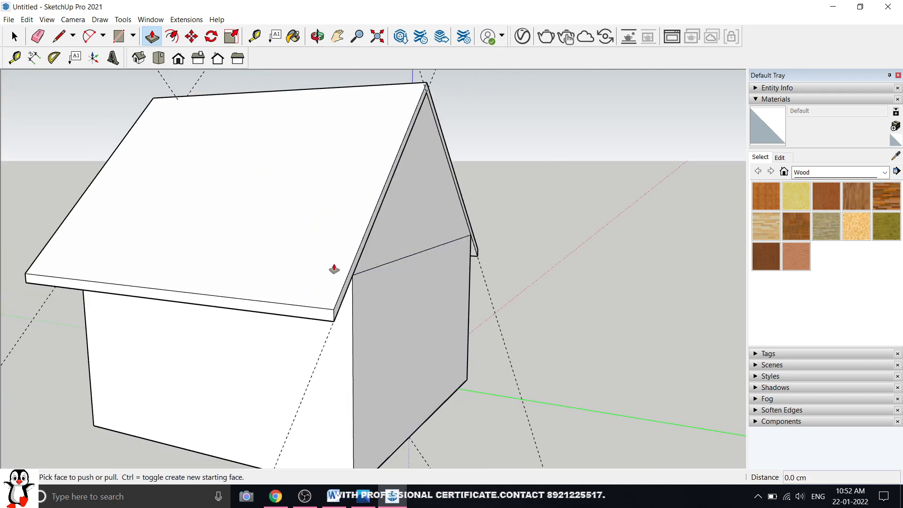
pyautogui.scroll(3, 348, 296)
pyautogui.click(329, 308)
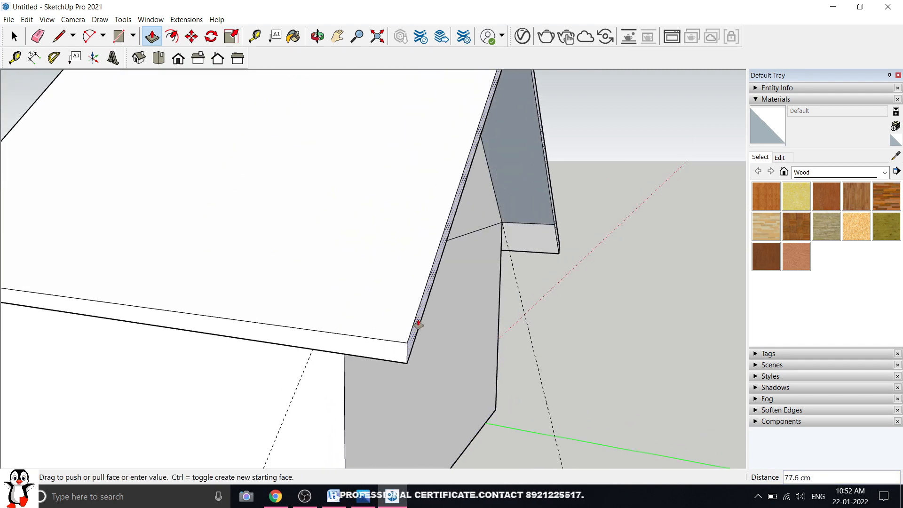
pyautogui.click(420, 326)
pyautogui.scroll(-4, 421, 328)
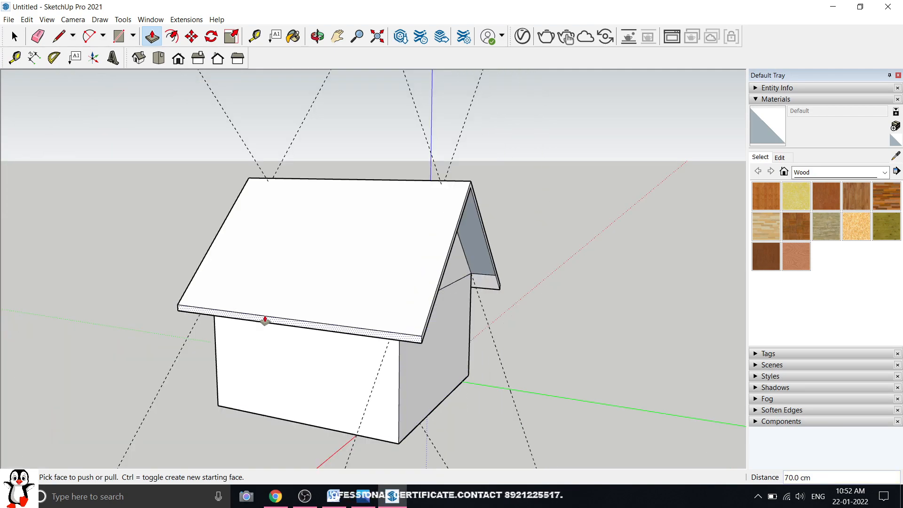
pyautogui.moveTo(263, 319); pyautogui.dragTo(695, 245, button='middle')
pyautogui.moveTo(380, 250); pyautogui.dragTo(409, 263, button='middle')
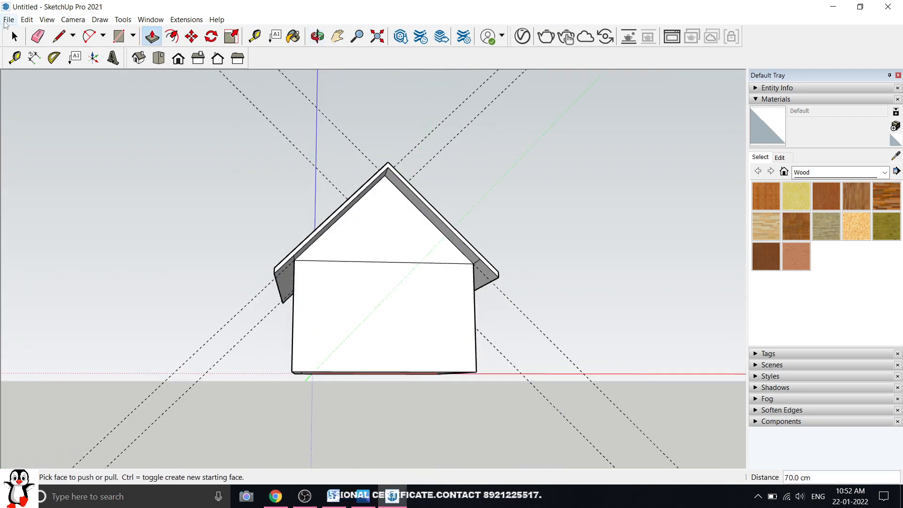
pyautogui.click(27, 20)
pyautogui.click(56, 114)
pyautogui.moveTo(329, 245); pyautogui.dragTo(333, 280, button='middle')
# Offset the house's base outline outward by 6
pyautogui.scroll(4, 416, 371)
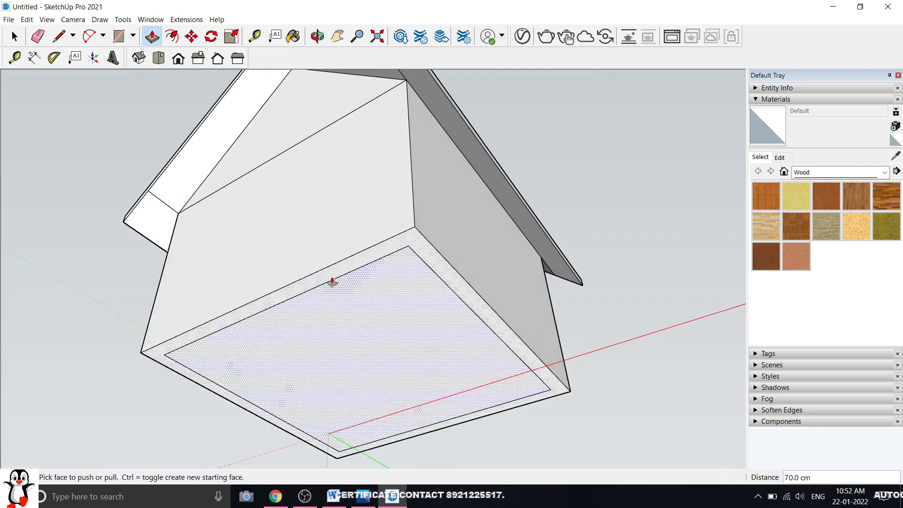
pyautogui.click(173, 37)
pyautogui.scroll(5, 254, 304)
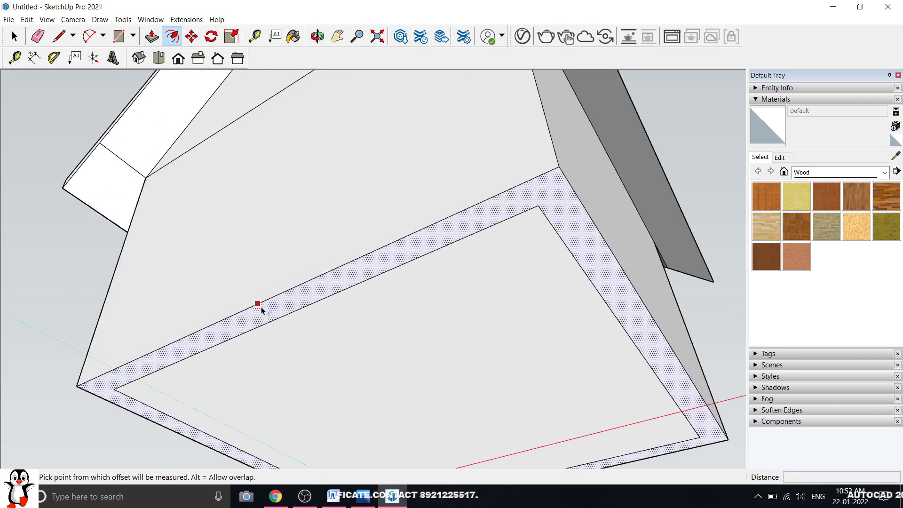
pyautogui.click(258, 303)
pyautogui.press('Return')
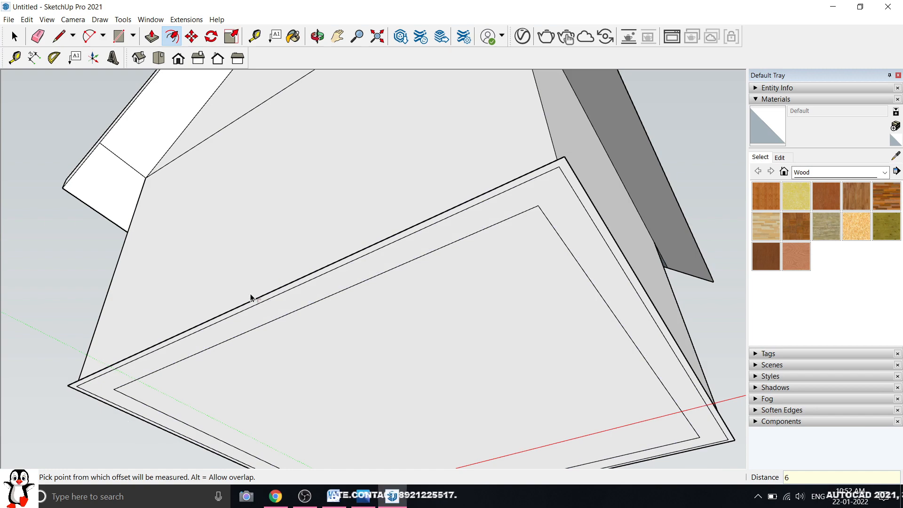
# Push/Pull the base ring 45 cm into a plinth
pyautogui.click(152, 36)
pyautogui.moveTo(238, 311); pyautogui.dragTo(246, 423)
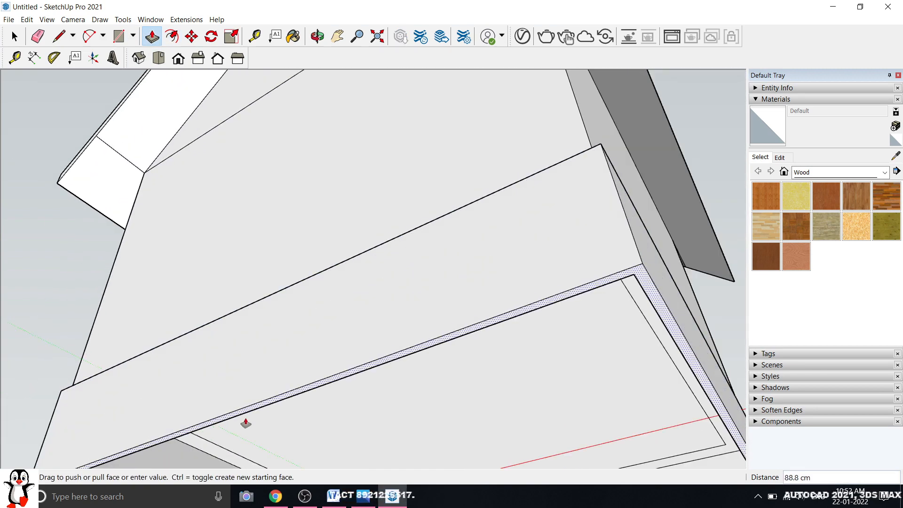
pyautogui.write('45')
pyautogui.press('Return')
pyautogui.scroll(-5, 371, 336)
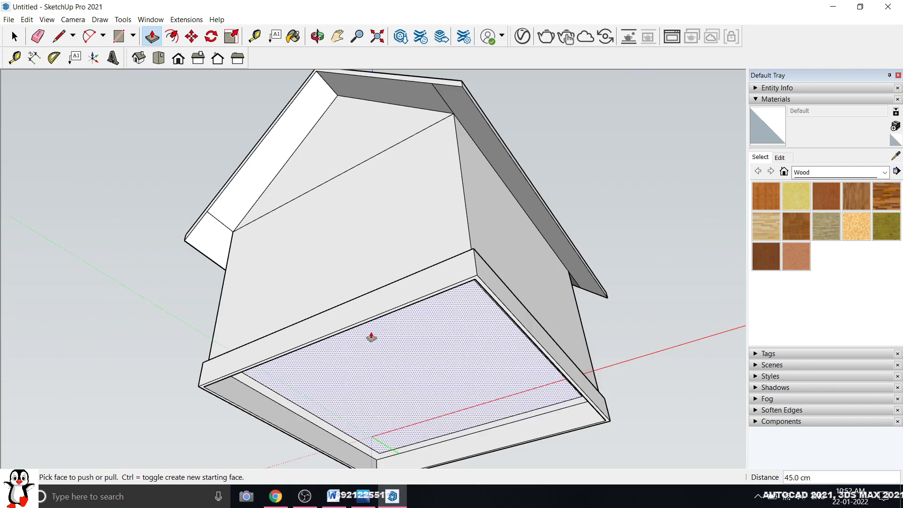
pyautogui.moveTo(269, 208); pyautogui.dragTo(34, 198, button='middle')
pyautogui.click(14, 37)
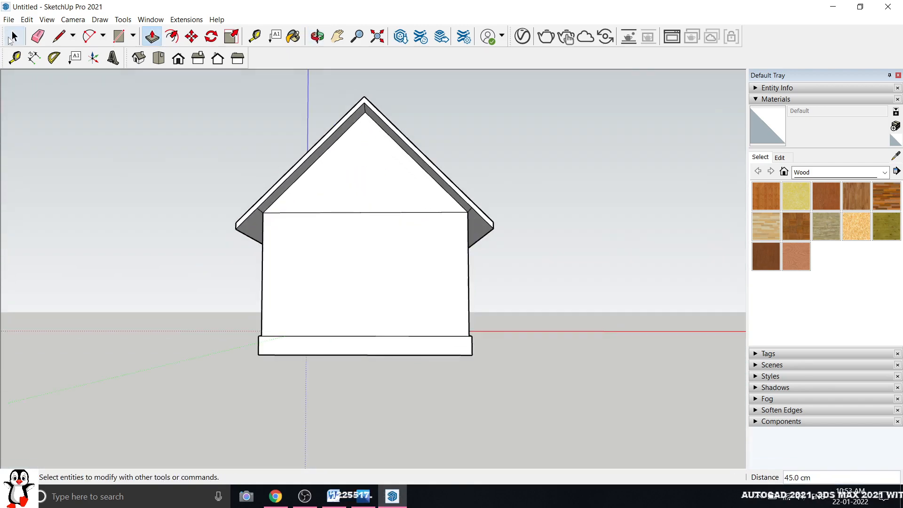
# Draw a 150 by 150 rectangle on the house's side wall
pyautogui.click(178, 58)
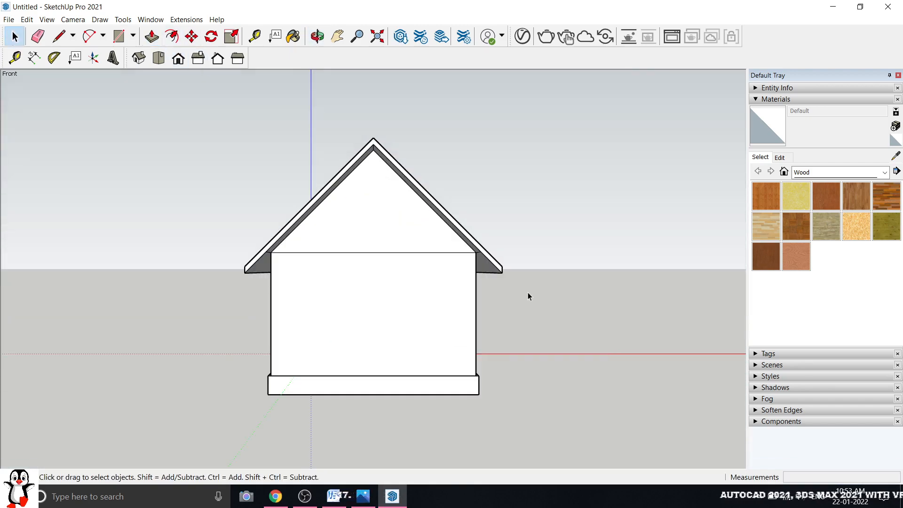
pyautogui.scroll(2, 528, 297)
pyautogui.moveTo(528, 296); pyautogui.dragTo(252, 275, button='middle')
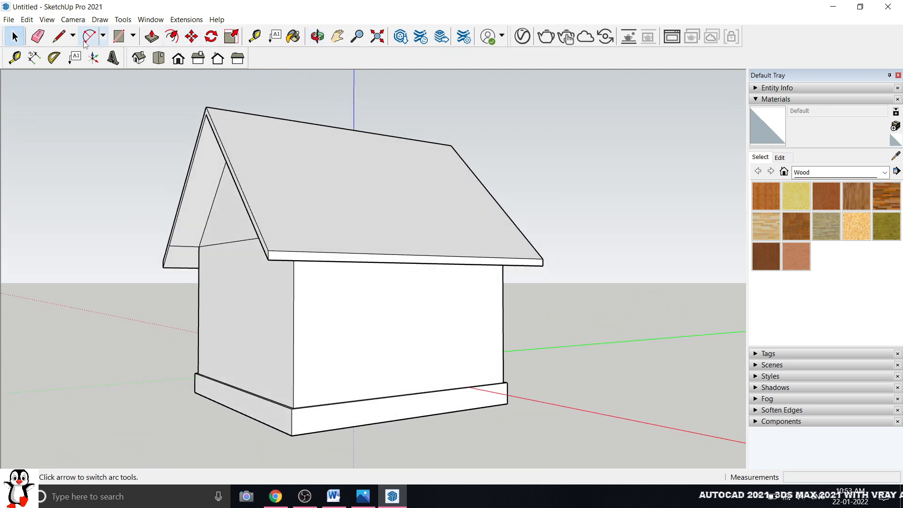
pyautogui.click(119, 36)
pyautogui.scroll(3, 428, 317)
pyautogui.click(326, 244)
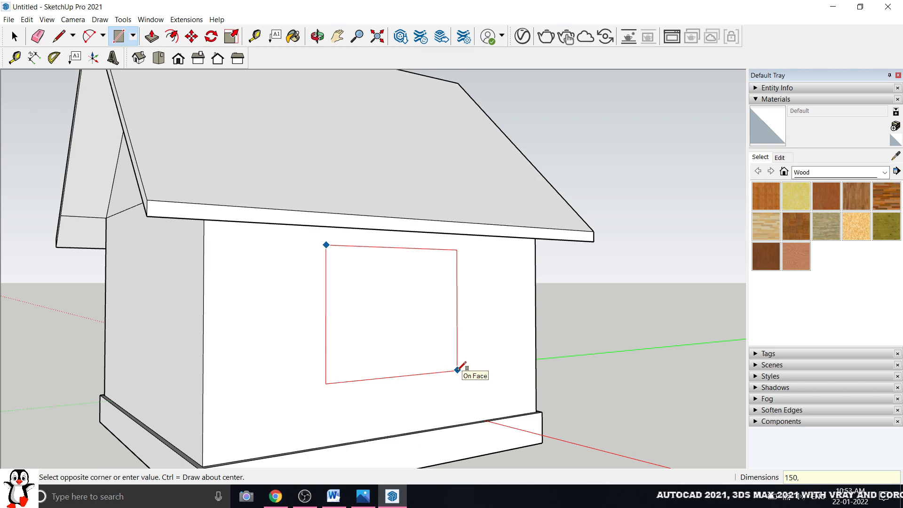
pyautogui.press('Return')
# Select the new window face and undo a stray outline
pyautogui.scroll(-5, 471, 364)
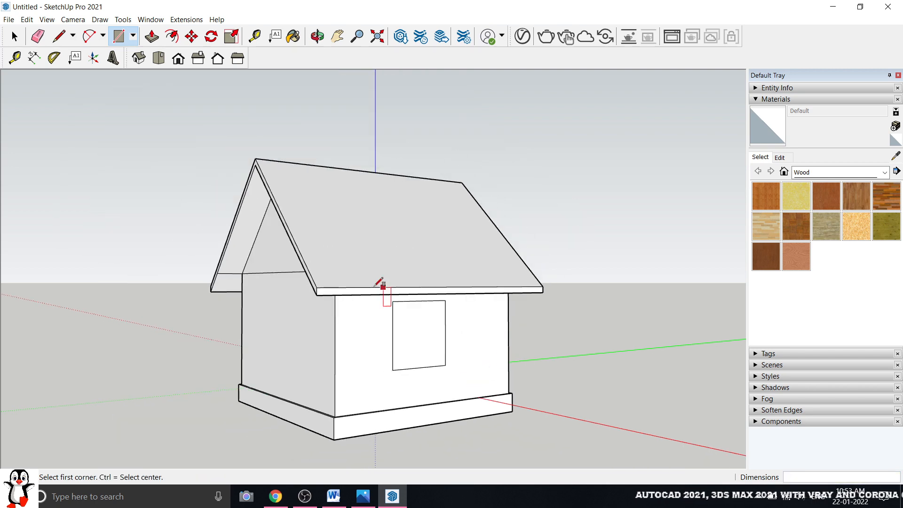
pyautogui.moveTo(383, 282); pyautogui.dragTo(469, 277, button='middle')
pyautogui.click(14, 36)
pyautogui.scroll(2, 354, 359)
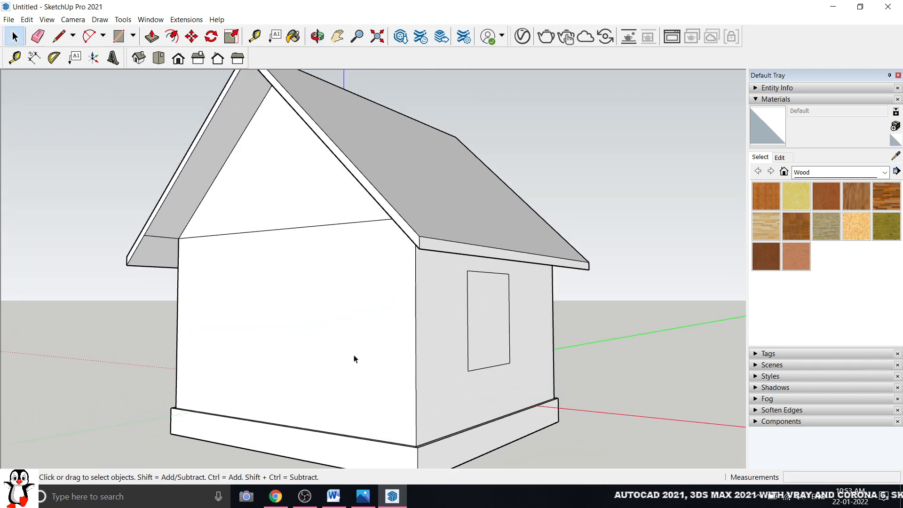
pyautogui.click(483, 308)
pyautogui.moveTo(483, 309)
pyautogui.mouseDown(button='middle')
pyautogui.moveTo(429, 322)
pyautogui.moveTo(416, 315)
pyautogui.moveTo(467, 312)
pyautogui.mouseUp(button='middle')
pyautogui.scroll(-3, 452, 308)
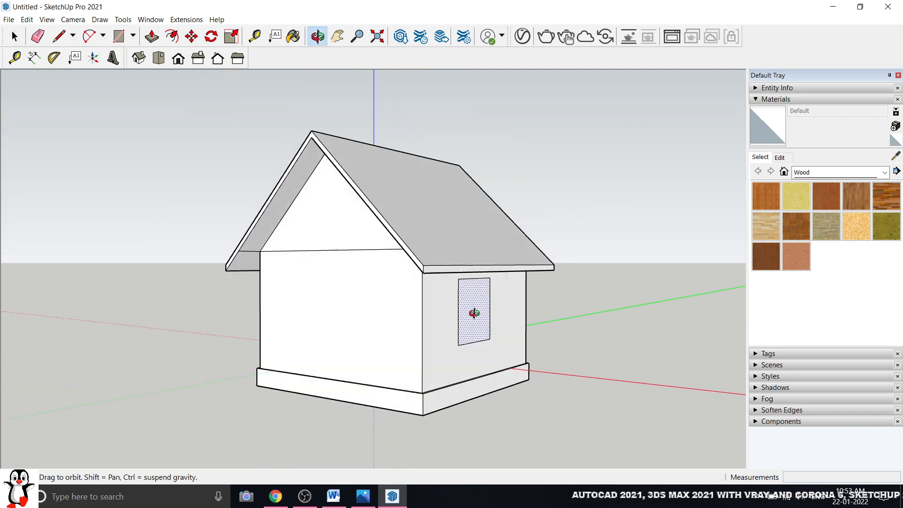
pyautogui.scroll(2, 344, 325)
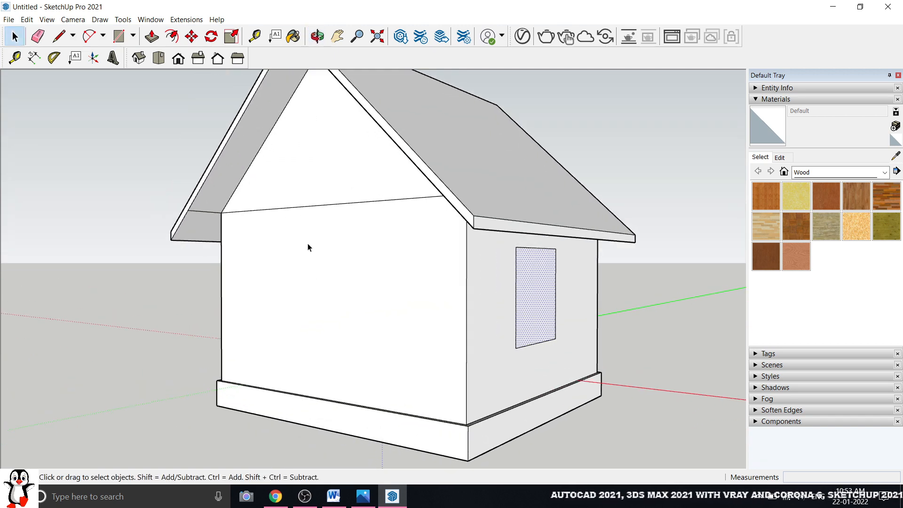
pyautogui.hotkey('ctrl', 'z')
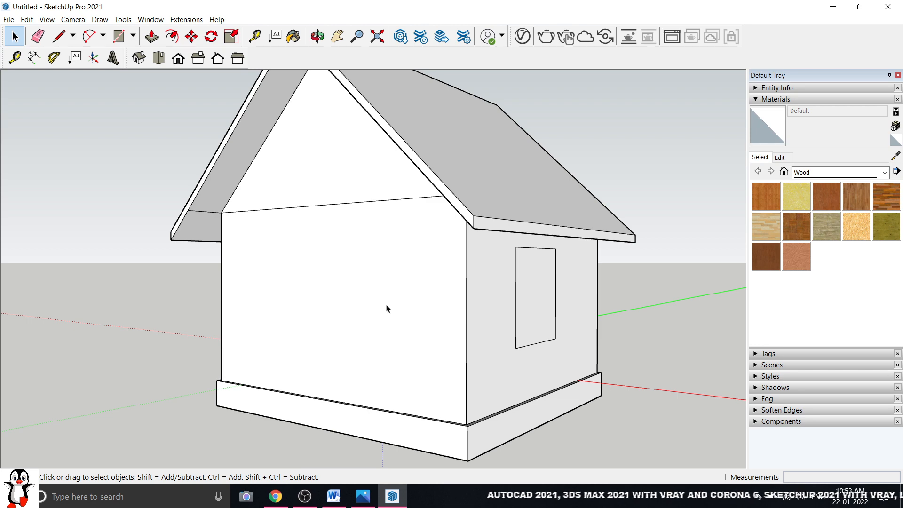
pyautogui.scroll(-3, 430, 257)
pyautogui.moveTo(352, 261); pyautogui.dragTo(470, 235, button='middle')
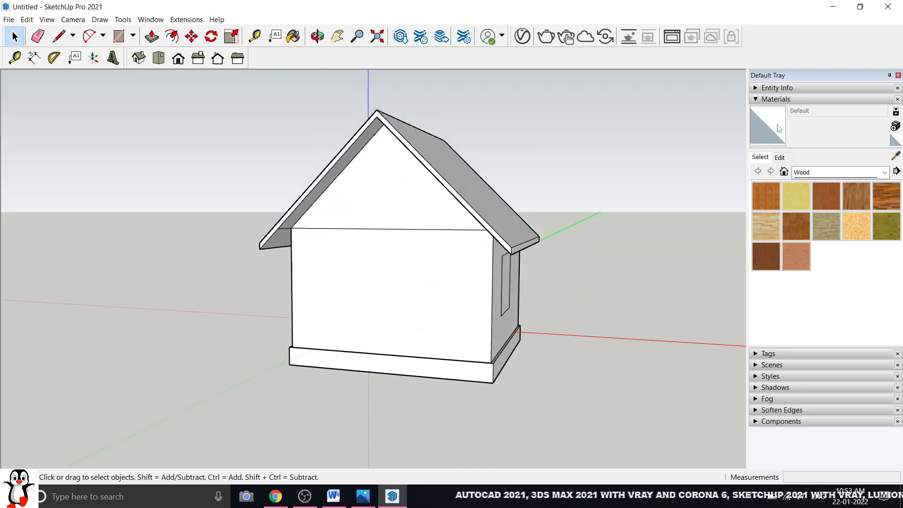
# Show the house in Front view
pyautogui.click(178, 59)
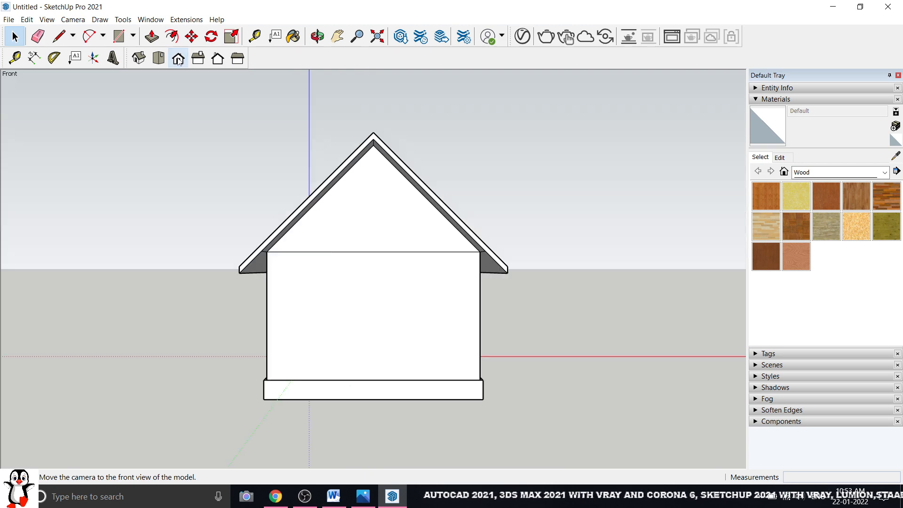
pyautogui.scroll(3, 440, 289)
pyautogui.scroll(-2, 443, 283)
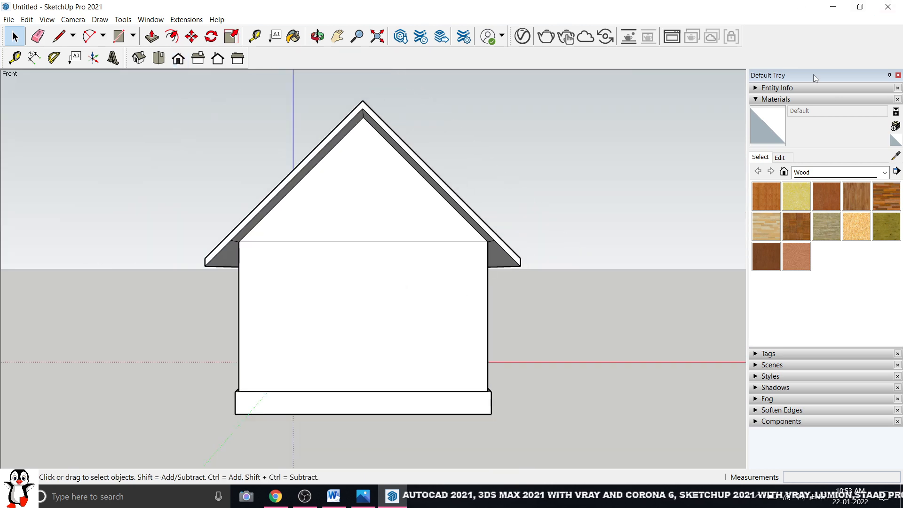
# Enable the Windows Builder toolbar and move it near the model
pyautogui.rightClick(789, 33)
pyautogui.click(681, 221)
pyautogui.rightClick(780, 43)
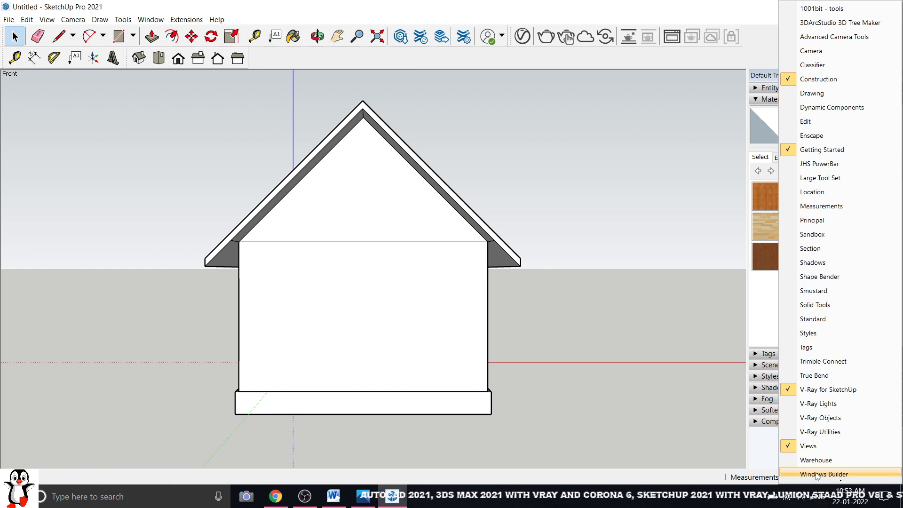
pyautogui.click(816, 475)
pyautogui.moveTo(626, 96); pyautogui.dragTo(526, 90)
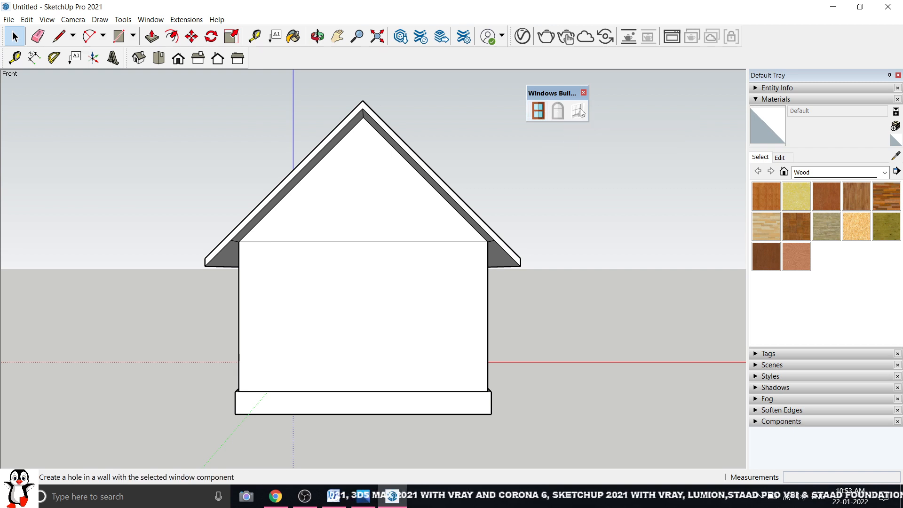
pyautogui.click(538, 110)
# Move the Window settings panel aside and preview the Fixed, Sliding, French and Single-double hung window types
pyautogui.moveTo(126, 42); pyautogui.dragTo(735, 16)
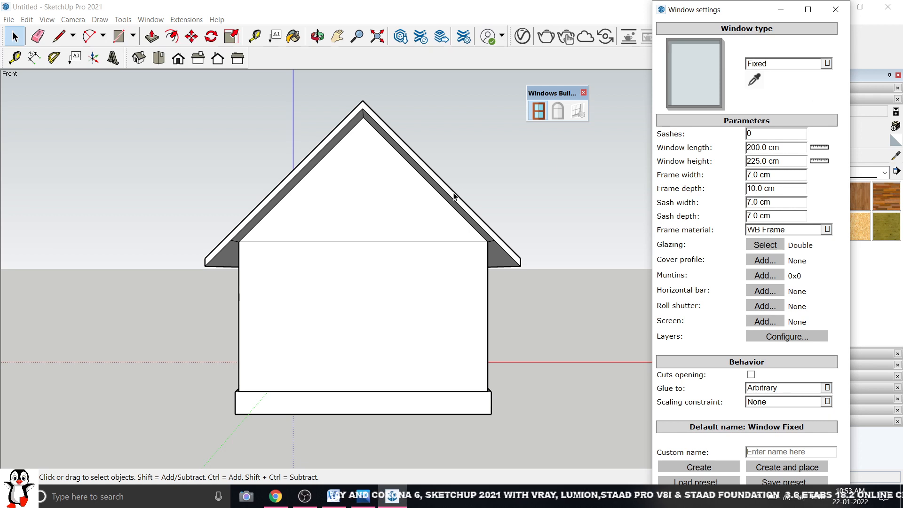
pyautogui.click(795, 67)
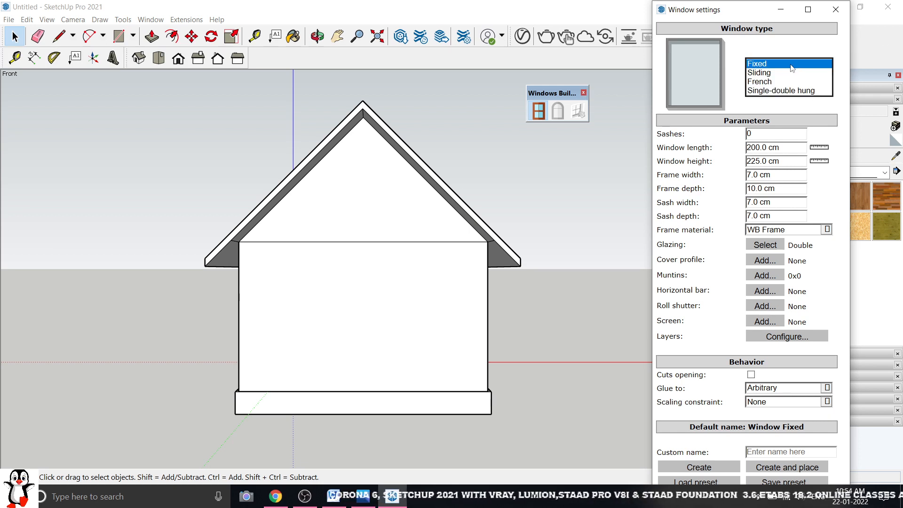
pyautogui.click(789, 65)
pyautogui.click(804, 64)
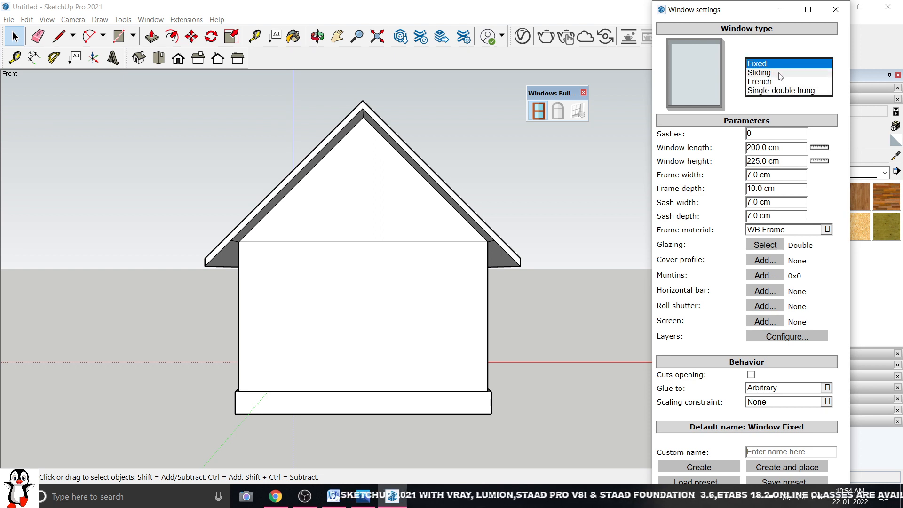
pyautogui.click(780, 73)
pyautogui.click(781, 66)
pyautogui.click(780, 72)
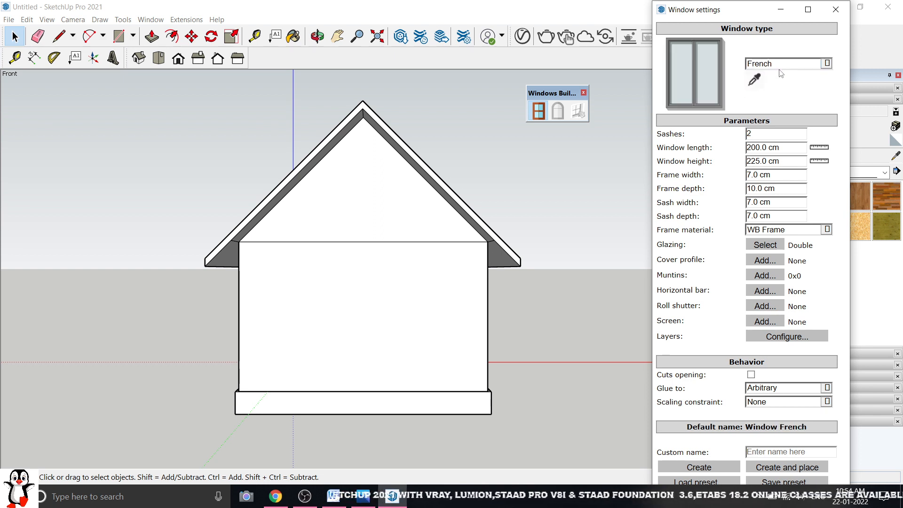
pyautogui.click(780, 68)
pyautogui.click(779, 73)
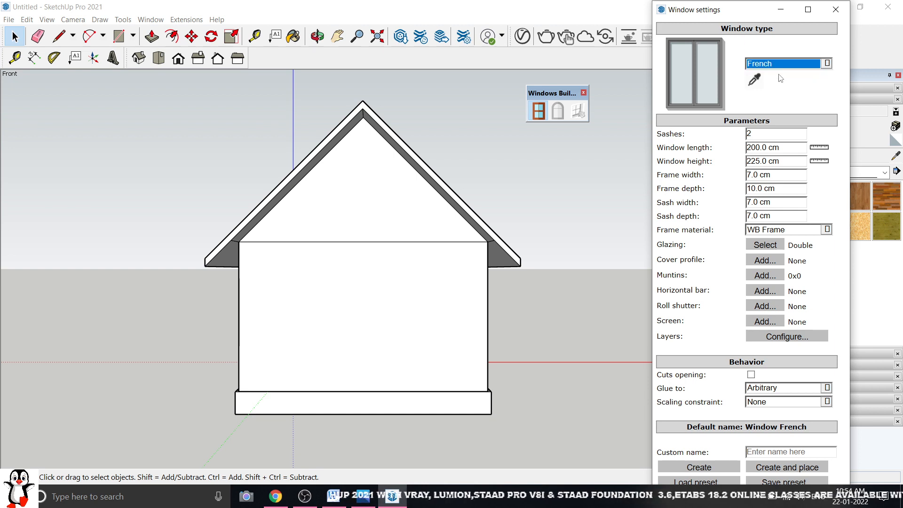
pyautogui.click(802, 70)
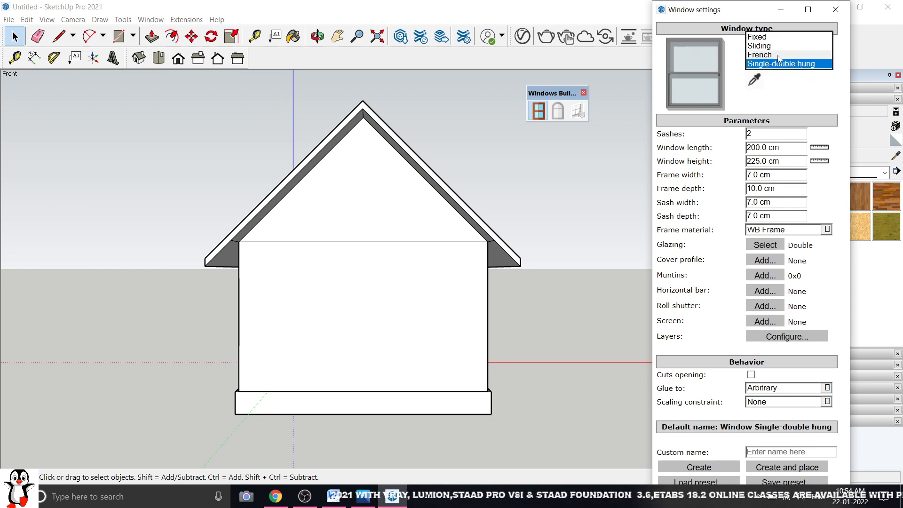
pyautogui.click(780, 58)
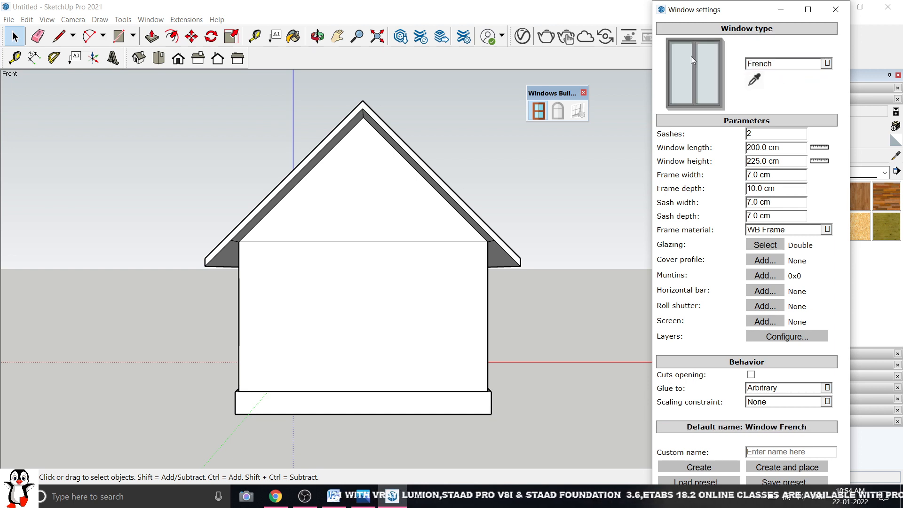
pyautogui.click(788, 65)
pyautogui.click(771, 54)
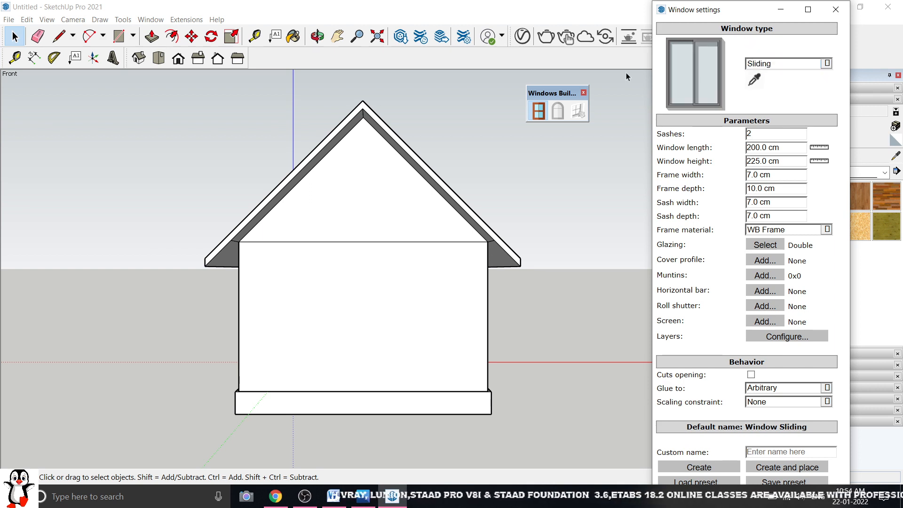
pyautogui.click(797, 63)
pyautogui.click(776, 53)
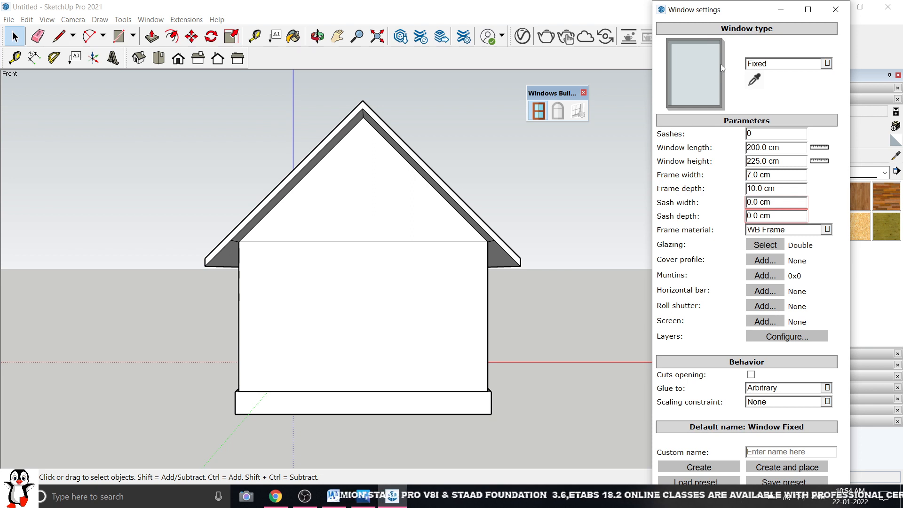
# Compare the Sliding and French window types again, settling on French
pyautogui.moveTo(746, 20); pyautogui.dragTo(736, 20)
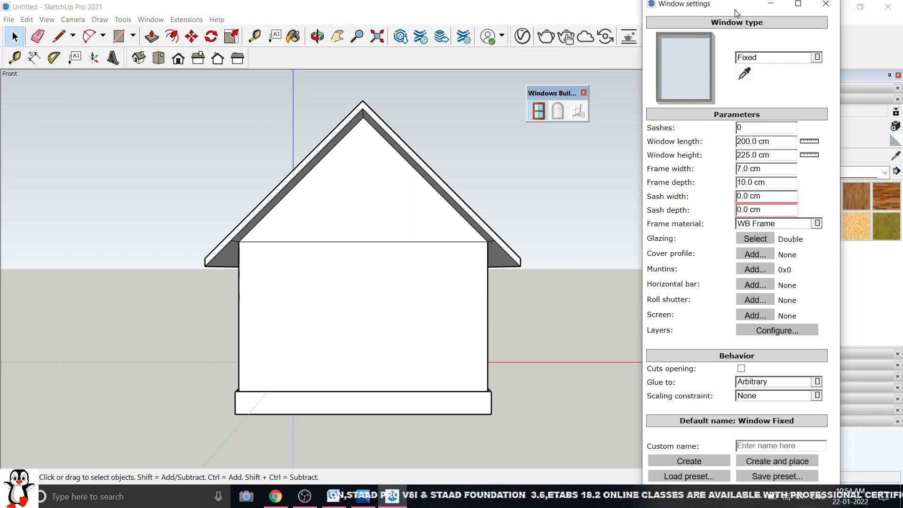
pyautogui.click(773, 64)
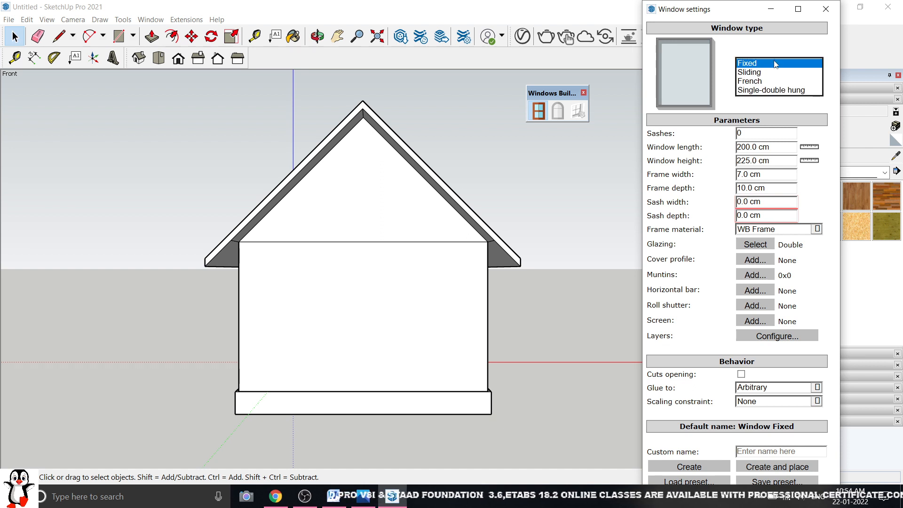
pyautogui.click(775, 64)
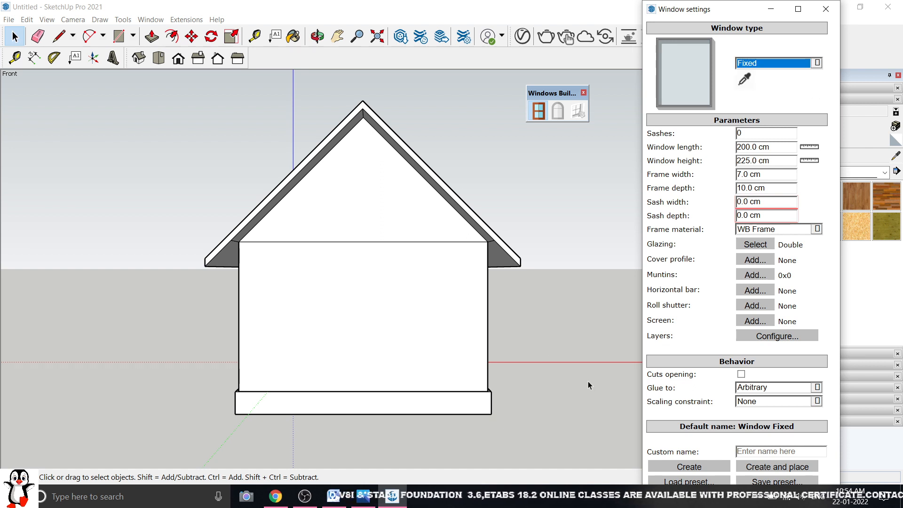
pyautogui.click(793, 64)
pyautogui.click(772, 74)
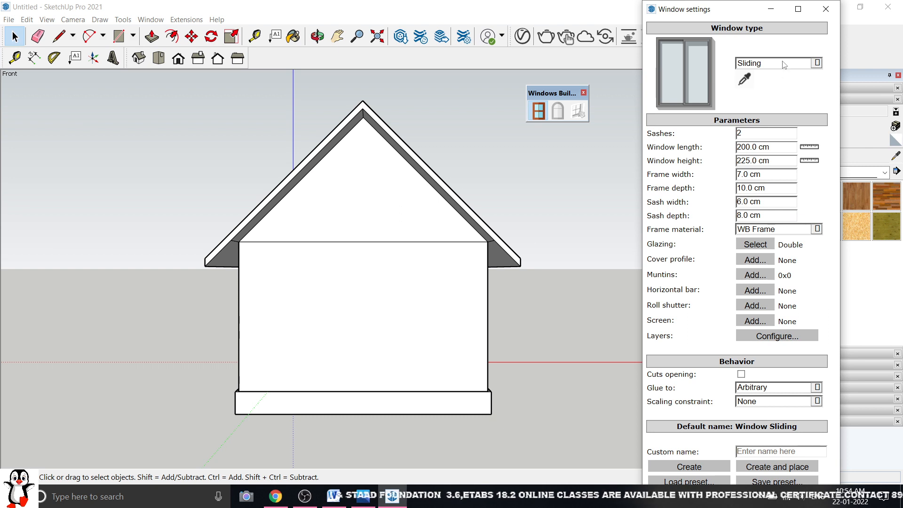
pyautogui.click(784, 64)
pyautogui.click(771, 72)
pyautogui.click(773, 66)
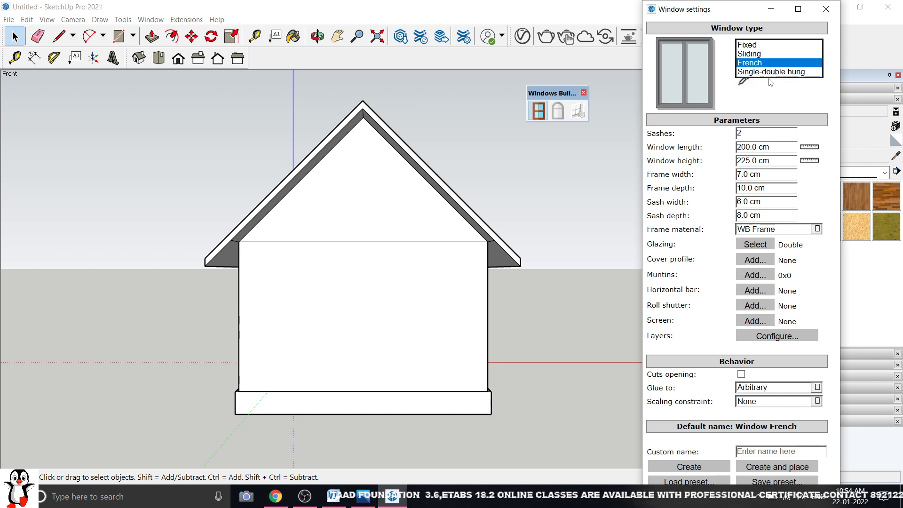
pyautogui.click(771, 82)
pyautogui.click(776, 68)
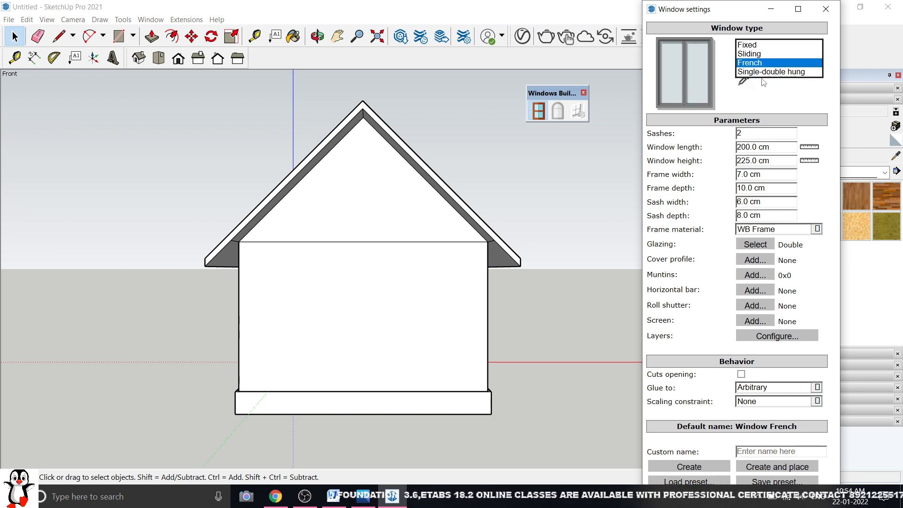
pyautogui.click(784, 94)
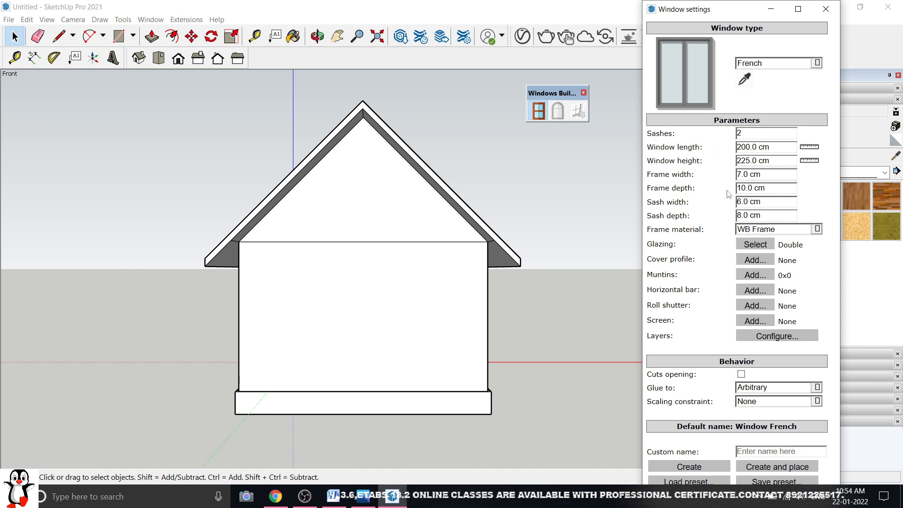
pyautogui.click(775, 66)
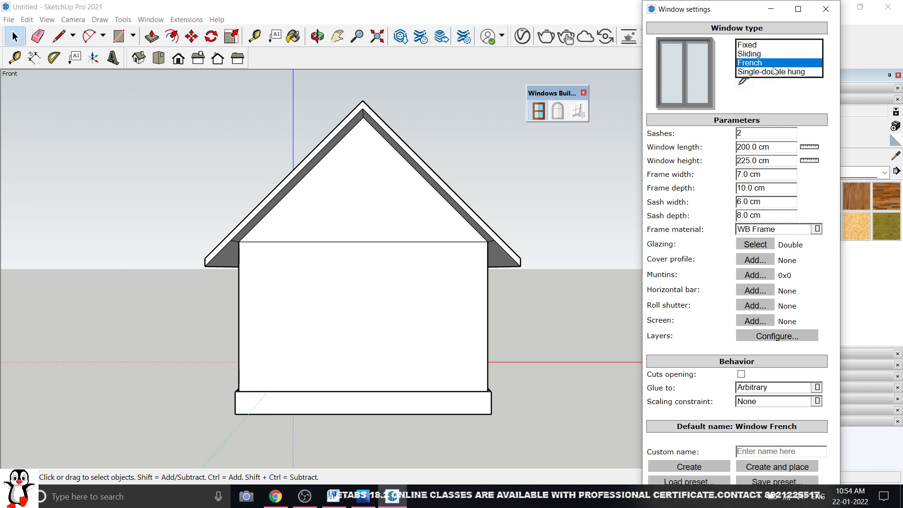
pyautogui.click(768, 53)
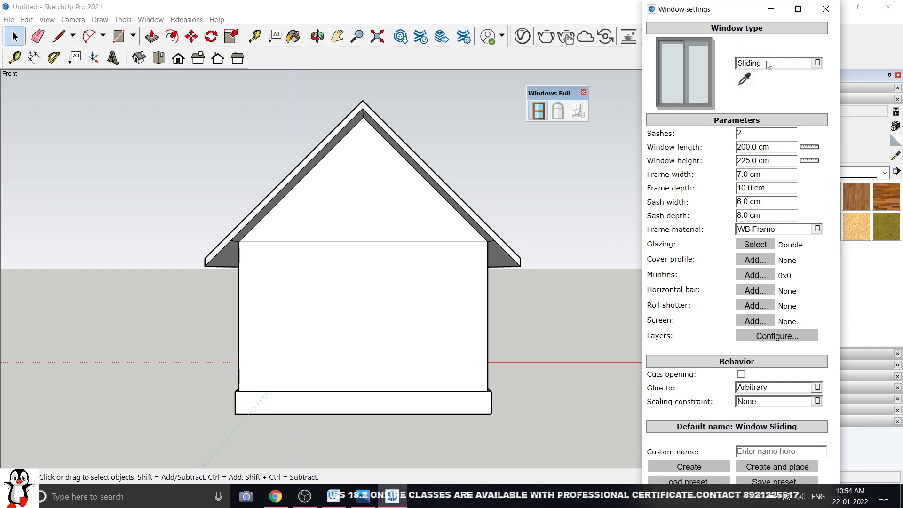
pyautogui.click(768, 65)
pyautogui.click(761, 73)
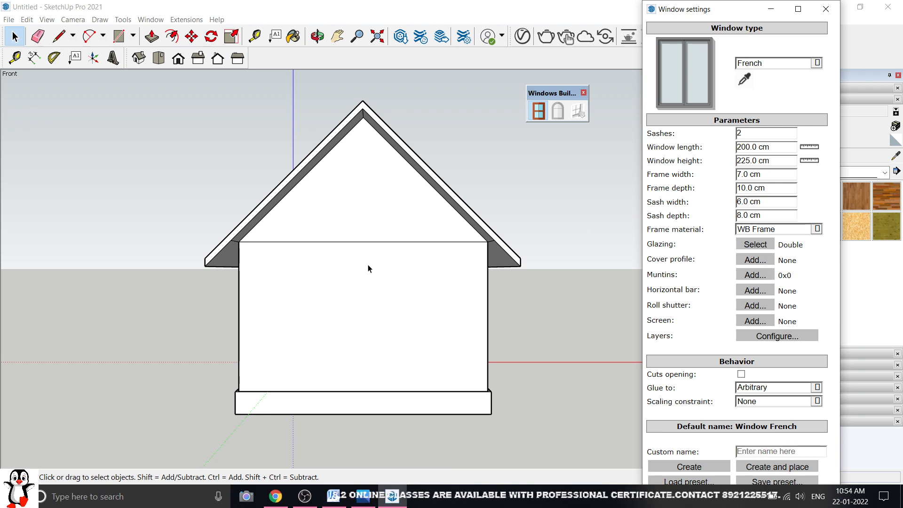
# Orbit into 3D perspective and bring up the sash-window reference picture in Photos
pyautogui.moveTo(475, 261); pyautogui.dragTo(368, 292, button='middle')
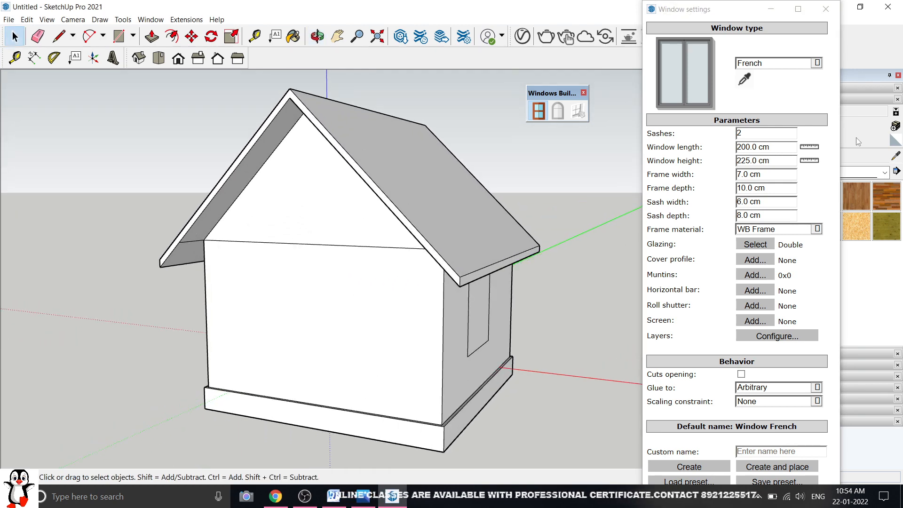
pyautogui.click(654, 134)
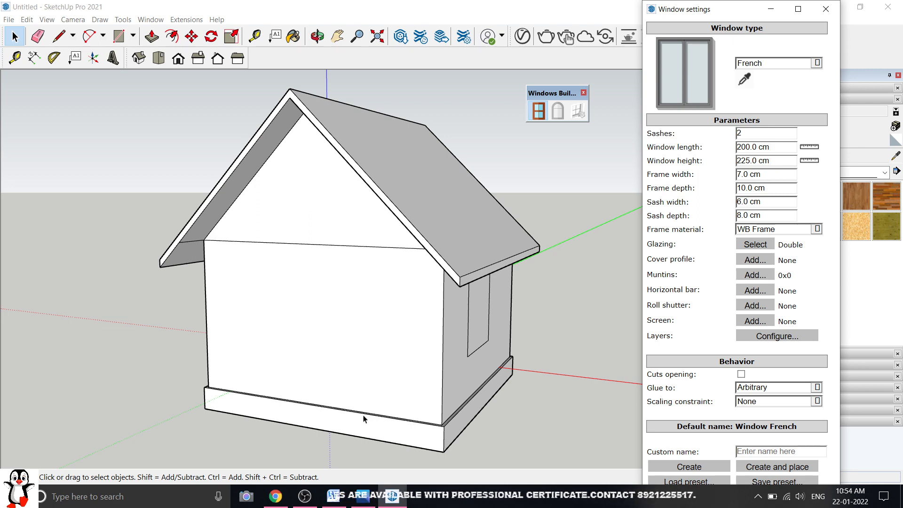
pyautogui.click(363, 496)
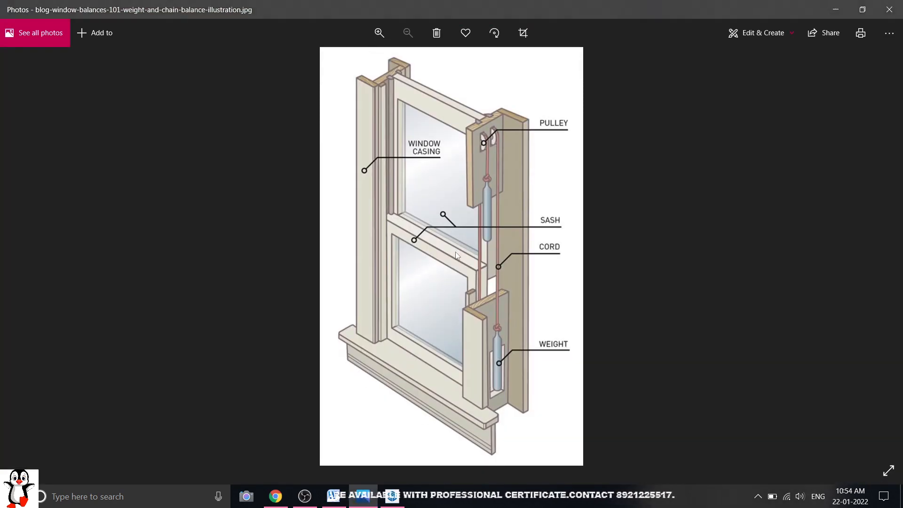
# Zoom into the pulley and cord detail of the sash-window illustration, then close Photos
pyautogui.doubleClick(455, 252)
pyautogui.moveTo(456, 252); pyautogui.dragTo(467, 332)
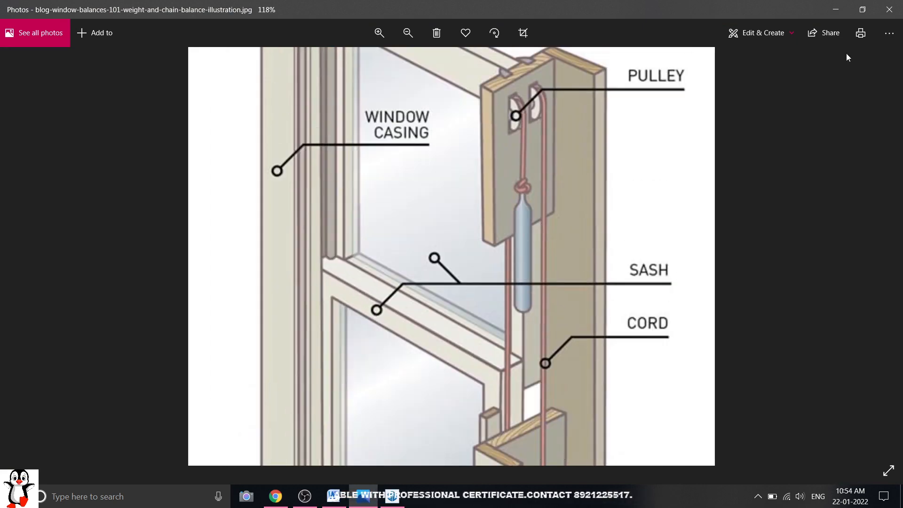
pyautogui.doubleClick(343, 258)
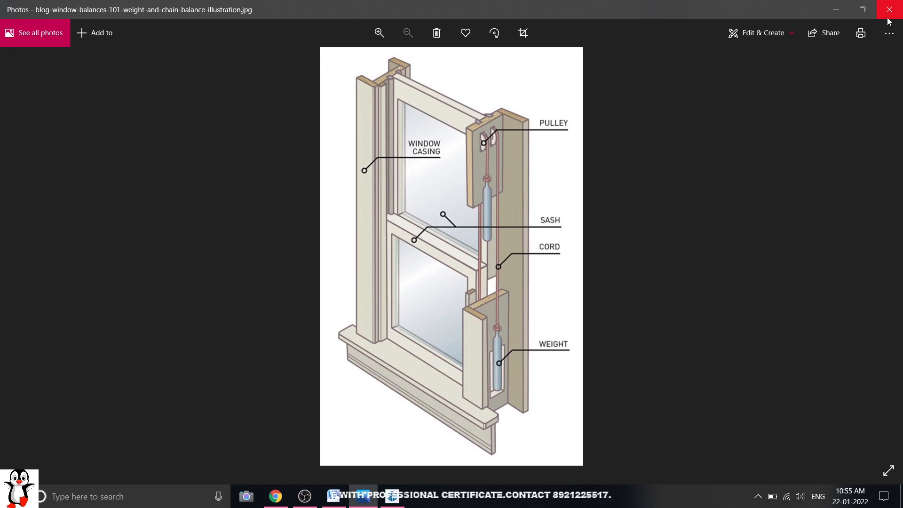
pyautogui.click(888, 15)
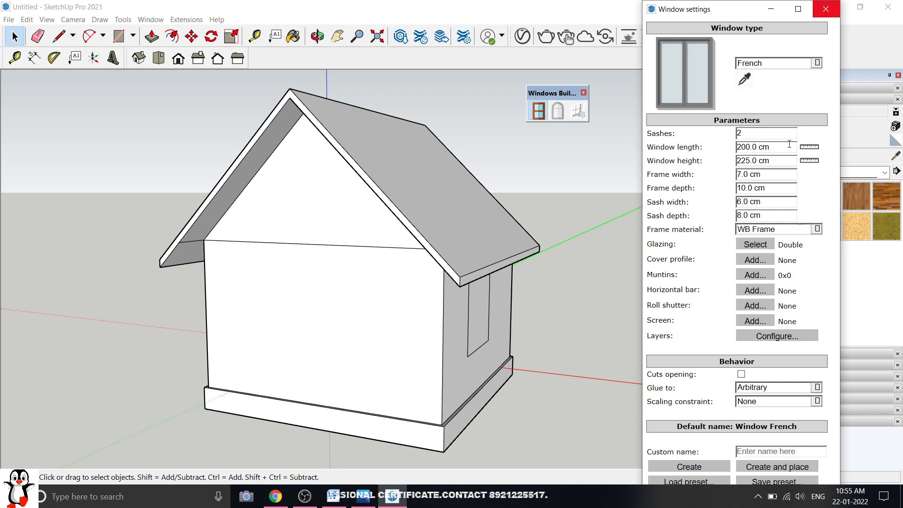
# Change the French window length and height from 200 to 150 cm, keeping WB Frame material
pyautogui.click(778, 147)
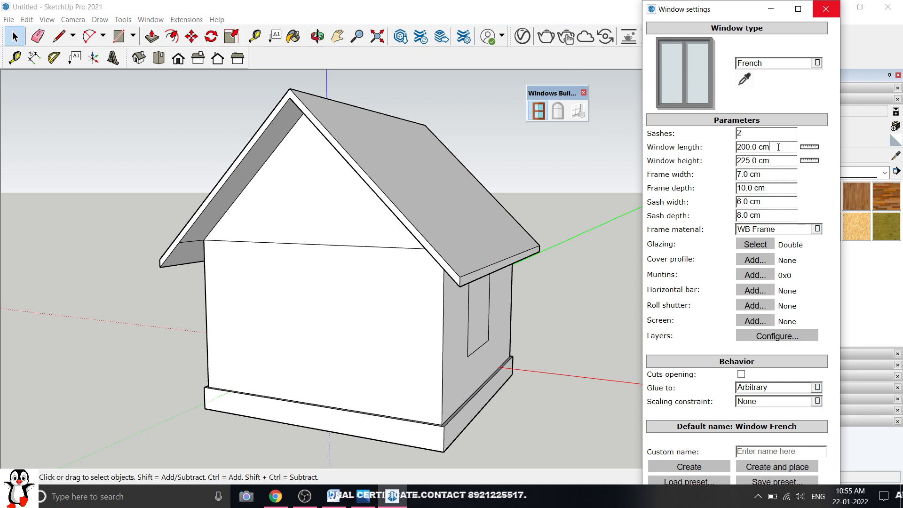
pyautogui.moveTo(758, 146); pyautogui.dragTo(724, 157)
pyautogui.write('150cm')
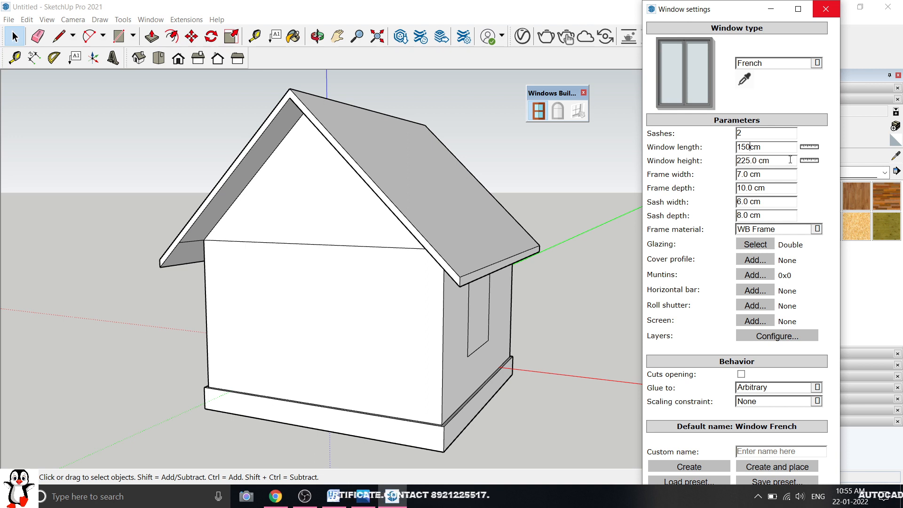
pyautogui.moveTo(790, 159); pyautogui.dragTo(741, 166)
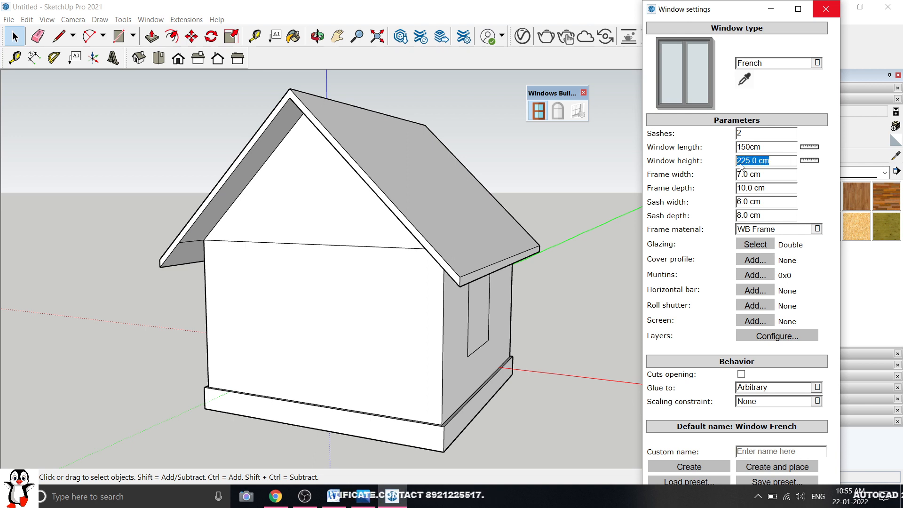
pyautogui.write('15')
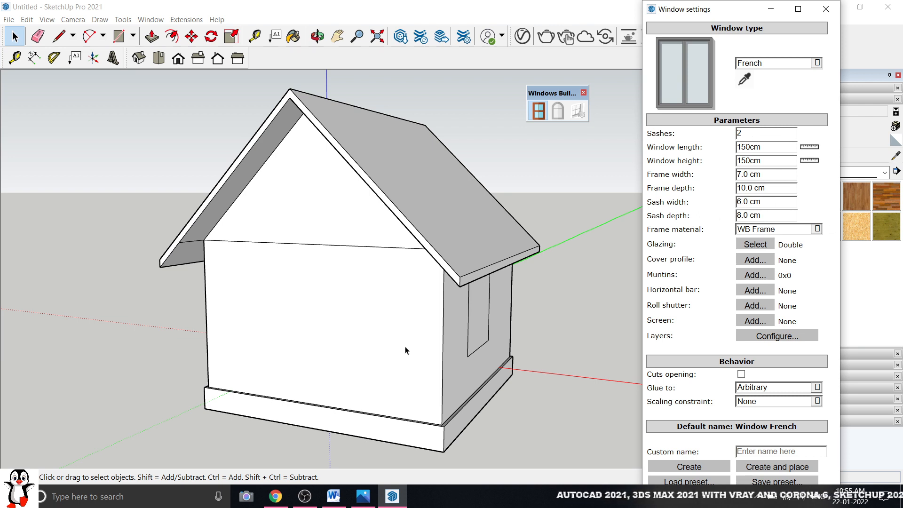
pyautogui.click(783, 230)
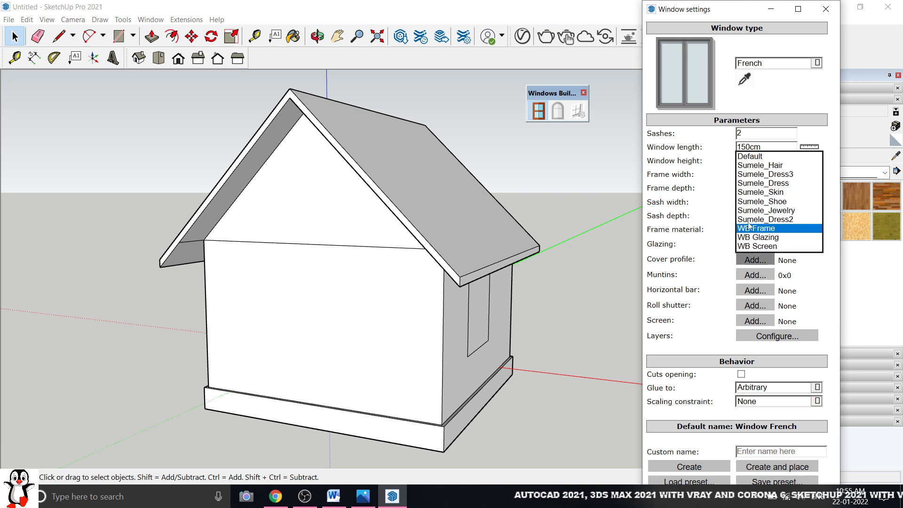
pyautogui.click(670, 204)
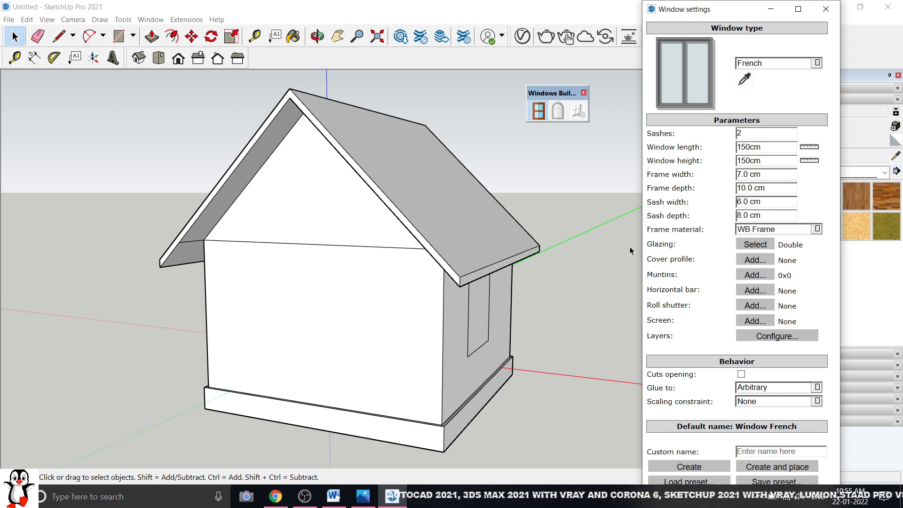
# Open the window's glazing settings, keeping Double glazing and the Default glazing material
pyautogui.click(756, 246)
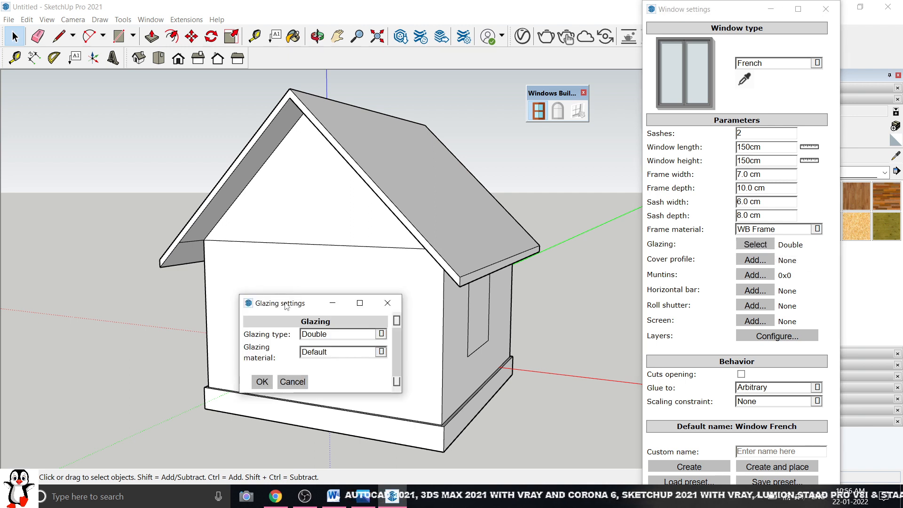
pyautogui.moveTo(284, 303); pyautogui.dragTo(496, 166)
pyautogui.click(545, 196)
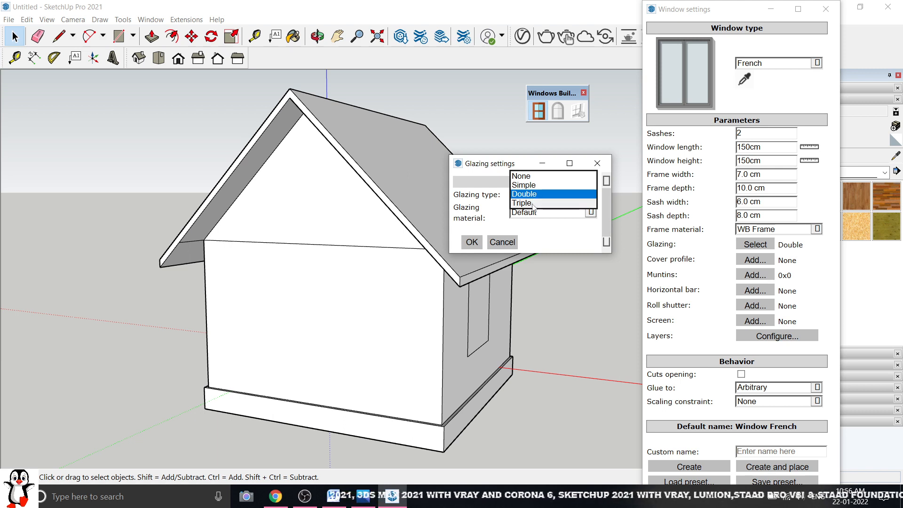
pyautogui.click(557, 194)
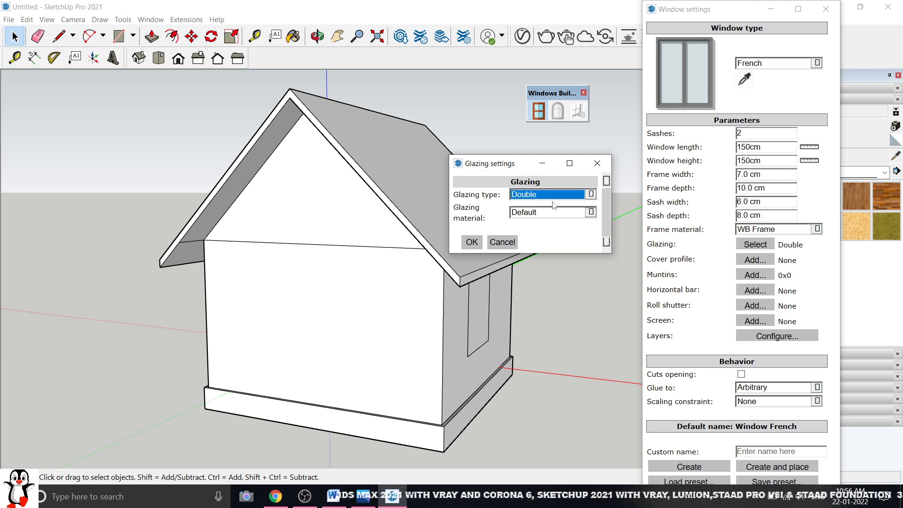
pyautogui.click(564, 213)
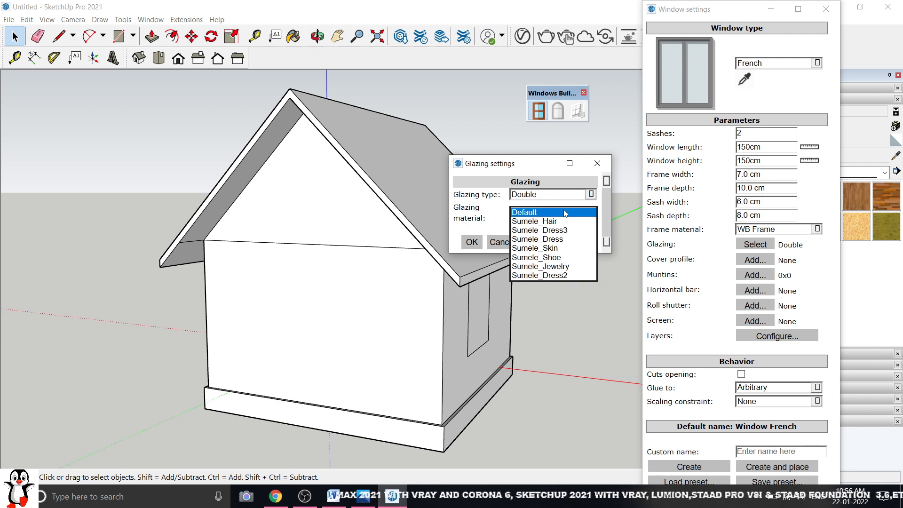
pyautogui.click(564, 166)
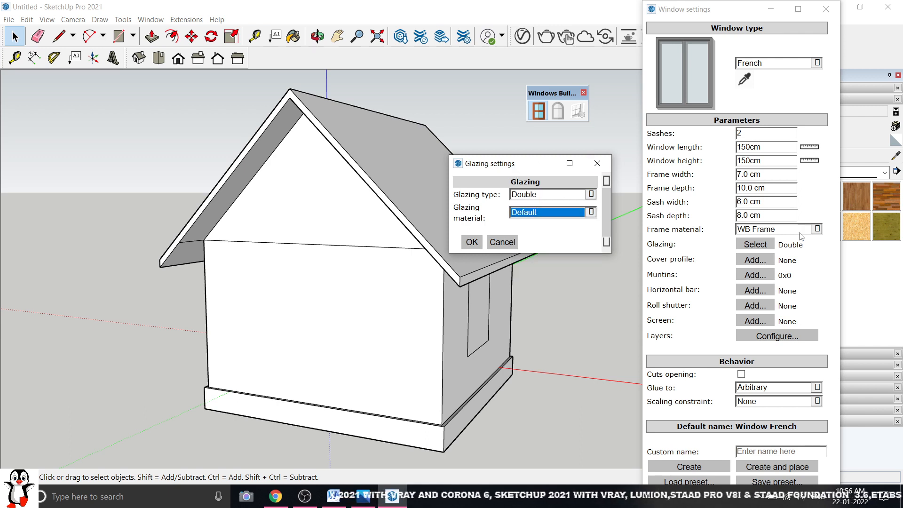
# Recheck WB Frame as frame material and move Window settings aside to reveal the materials tray
pyautogui.click(800, 231)
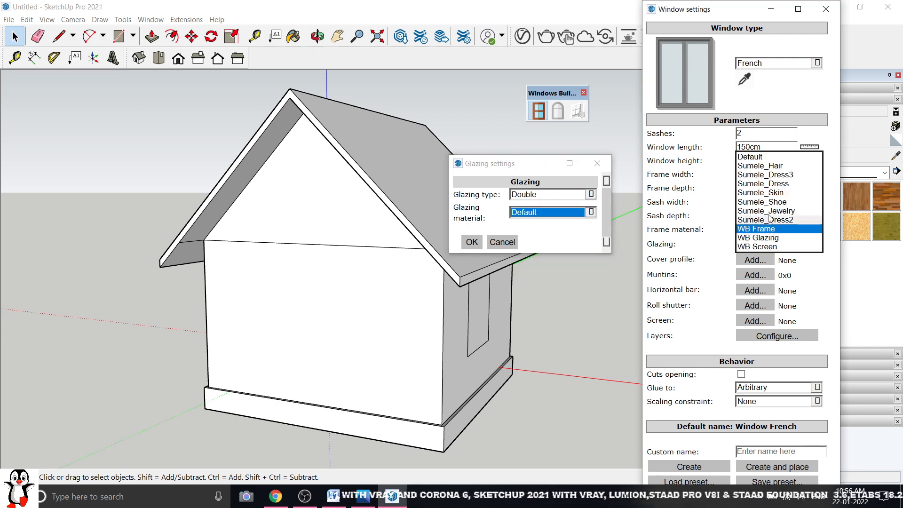
pyautogui.click(685, 173)
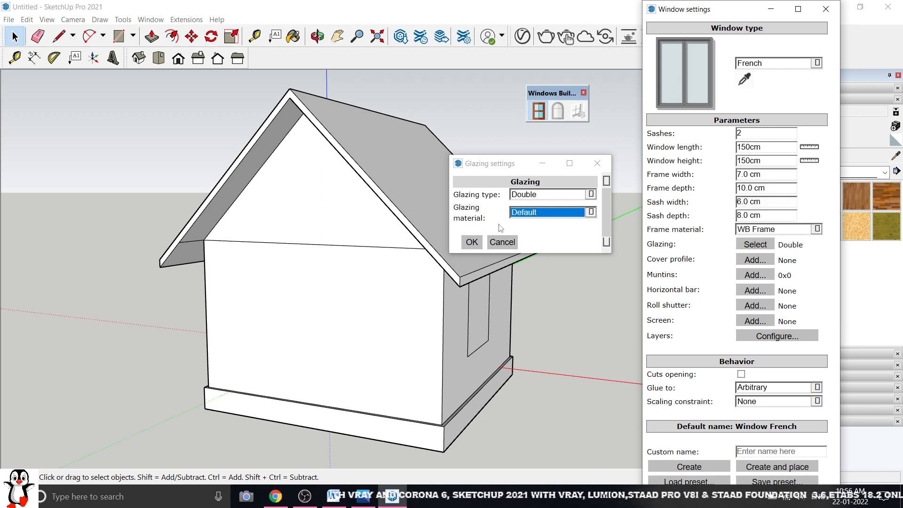
pyautogui.click(555, 217)
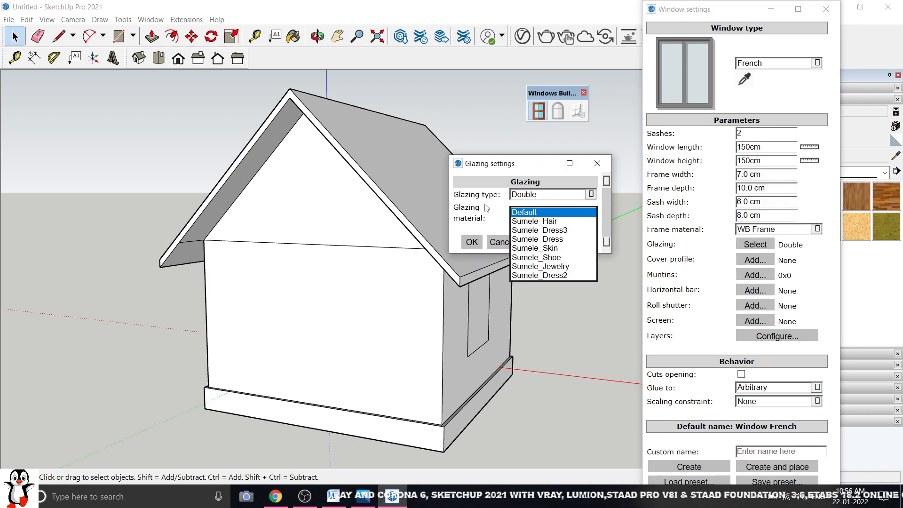
pyautogui.click(487, 185)
pyautogui.moveTo(717, 11); pyautogui.dragTo(612, 34)
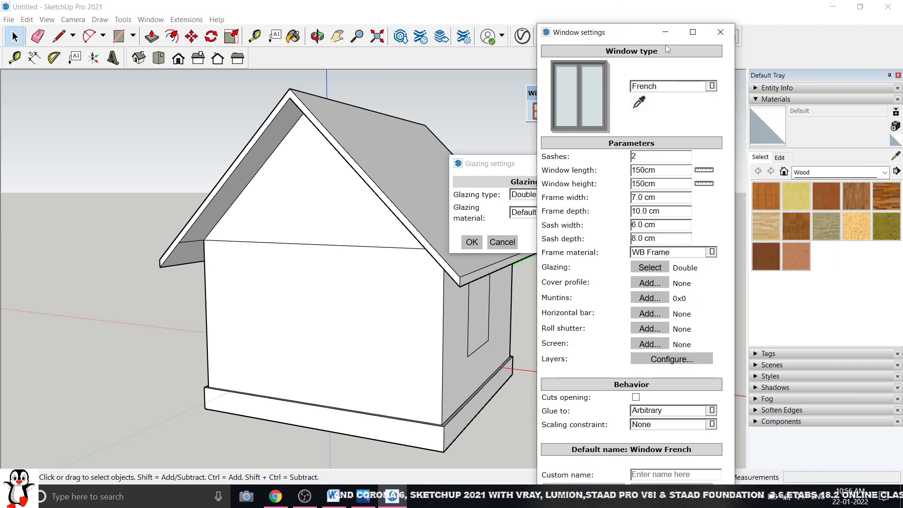
# Show the Glass and Mirrors materials and draw a roughly 250 × 170 cm rectangle left of the house
pyautogui.click(810, 172)
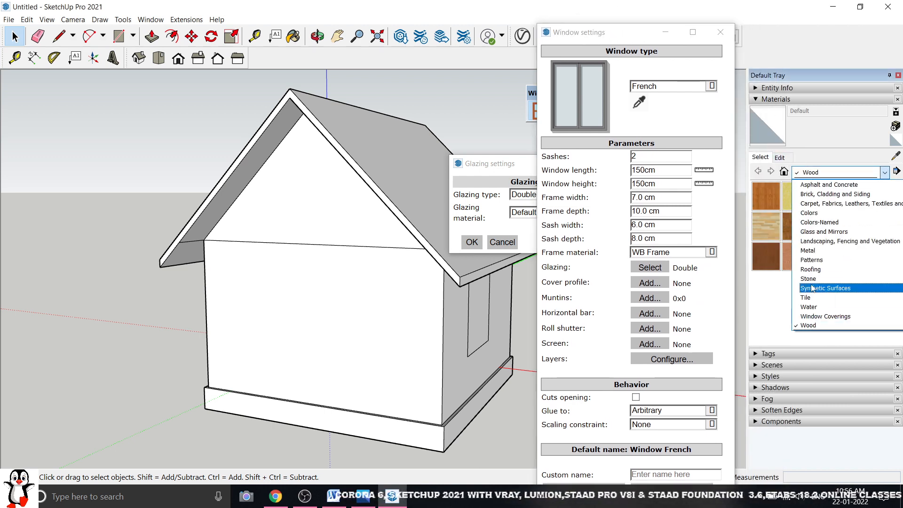
pyautogui.click(819, 232)
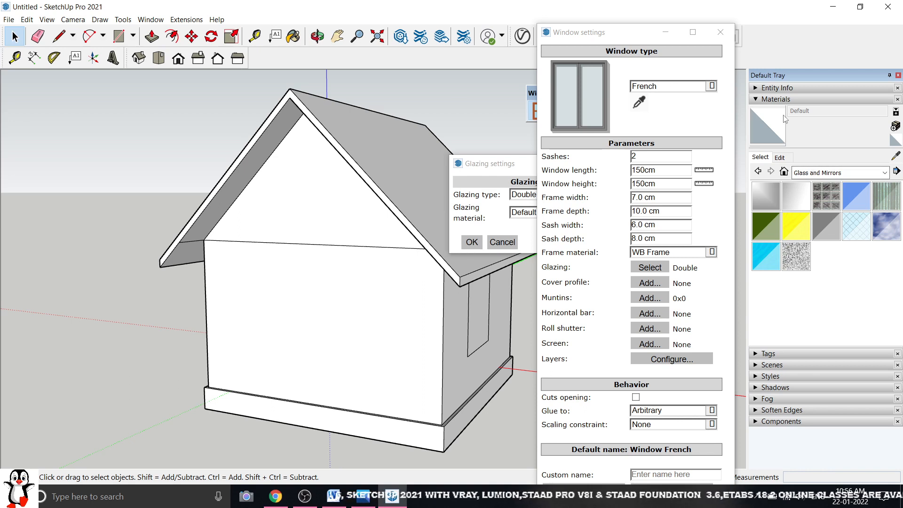
pyautogui.click(118, 35)
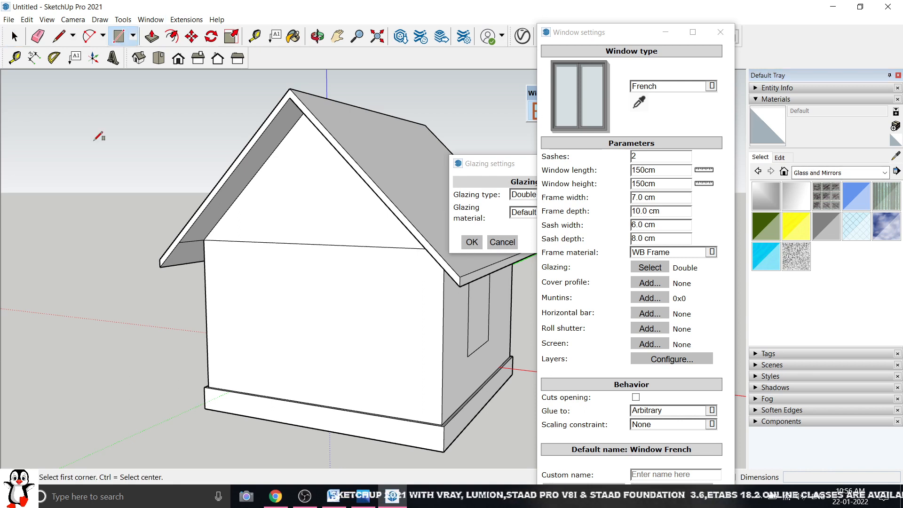
pyautogui.click(72, 335)
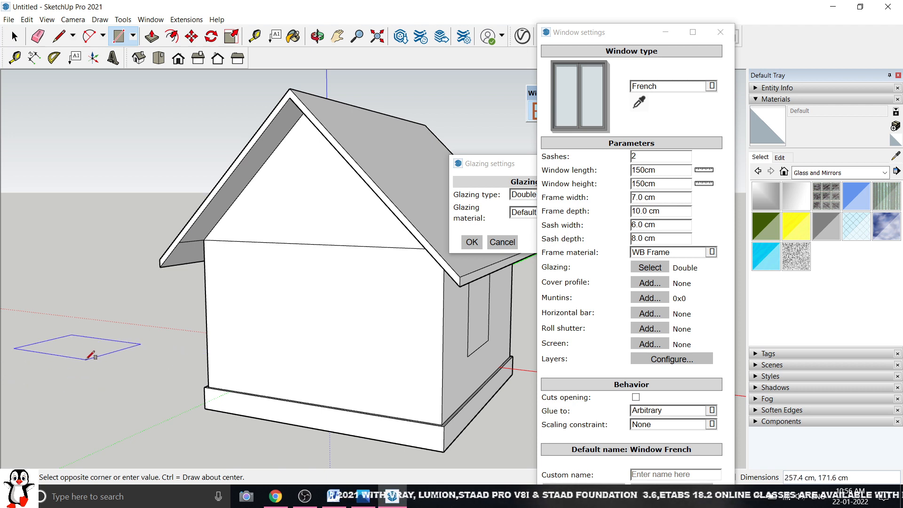
pyautogui.click(85, 359)
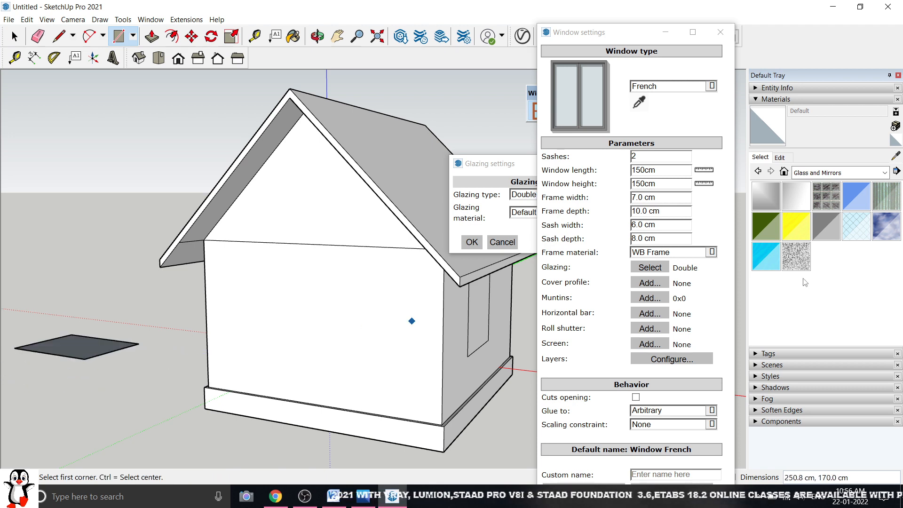
# Paint the ground rectangle Translucent Glass Blue and select it
pyautogui.click(846, 196)
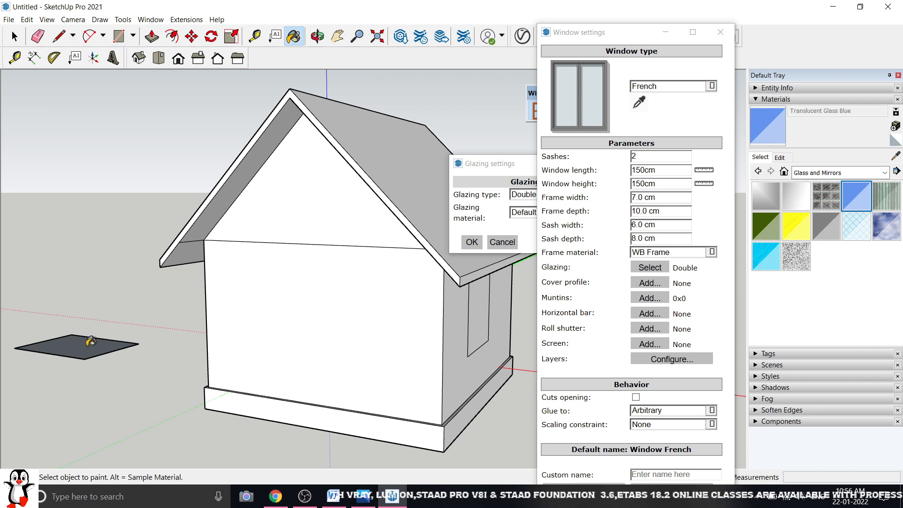
pyautogui.click(85, 343)
pyautogui.click(15, 36)
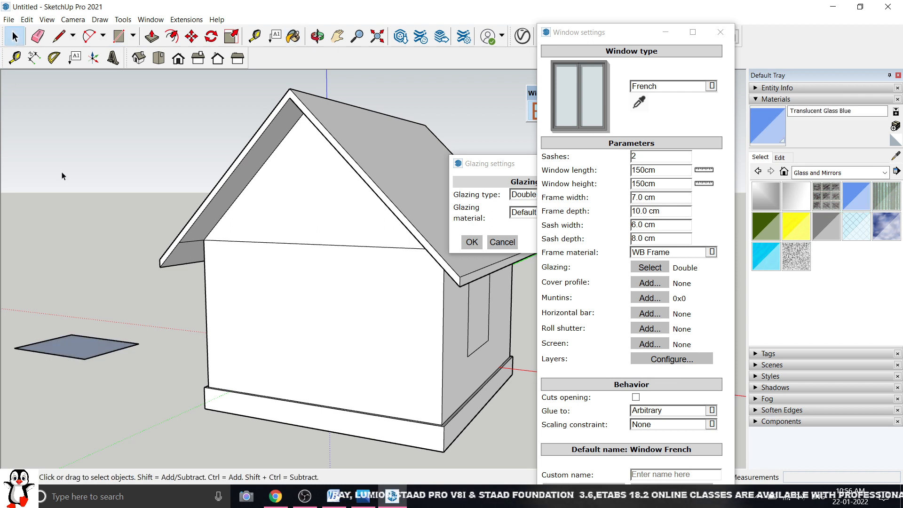
pyautogui.click(84, 352)
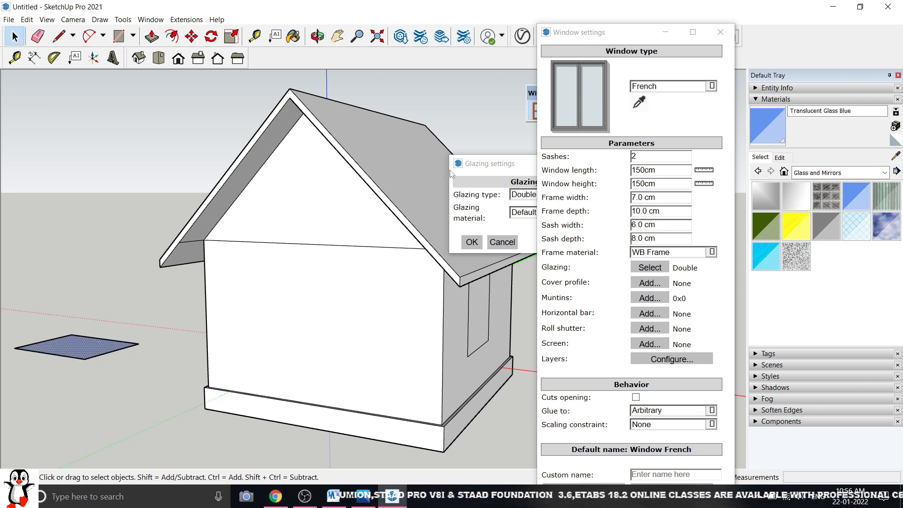
pyautogui.moveTo(472, 164); pyautogui.dragTo(351, 168)
# Choose Translucent Glass Blue as the window's glazing material and confirm with OK
pyautogui.click(408, 217)
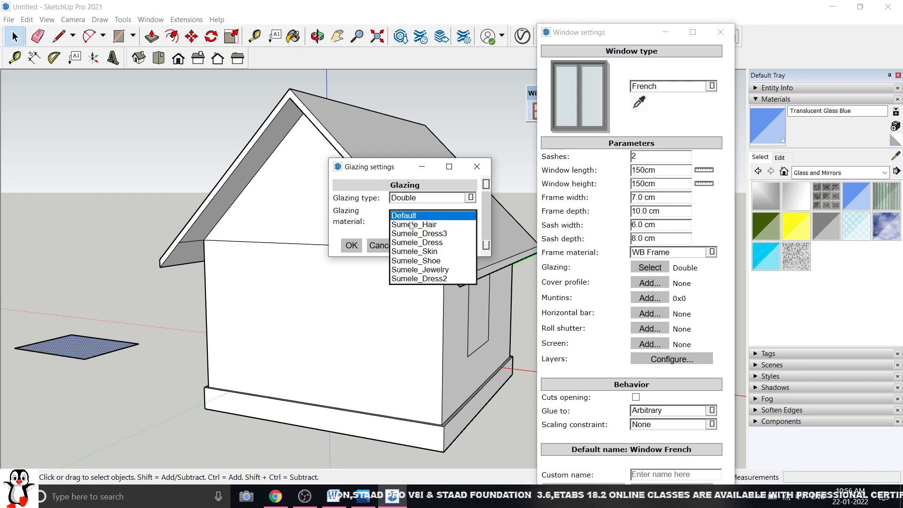
pyautogui.click(351, 183)
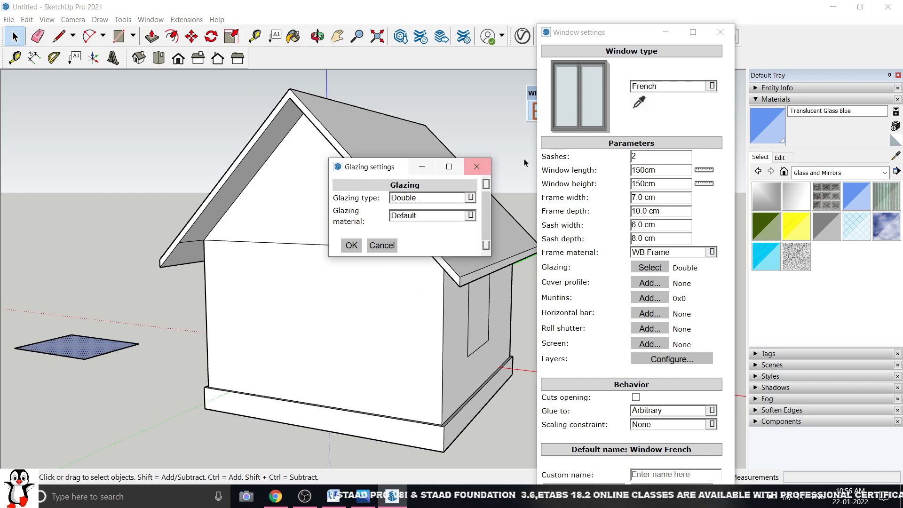
pyautogui.click(486, 166)
pyautogui.click(84, 257)
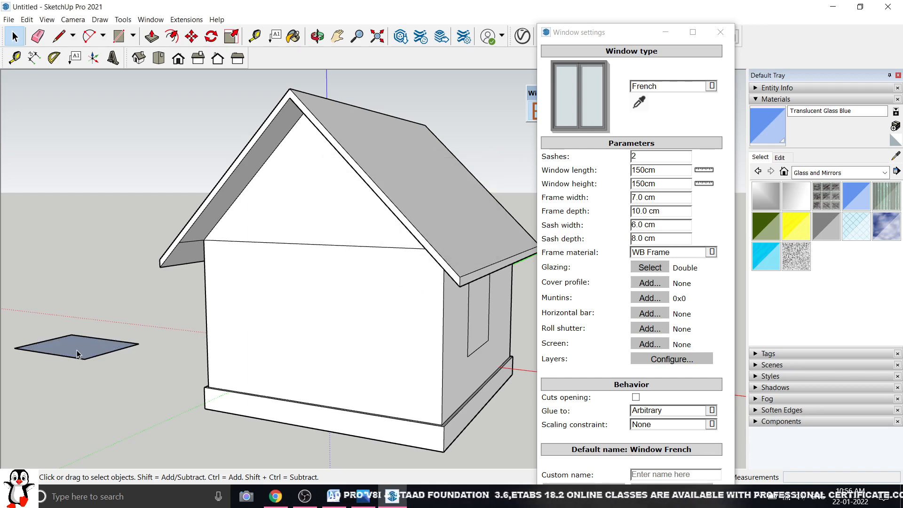
pyautogui.click(77, 350)
pyautogui.click(648, 269)
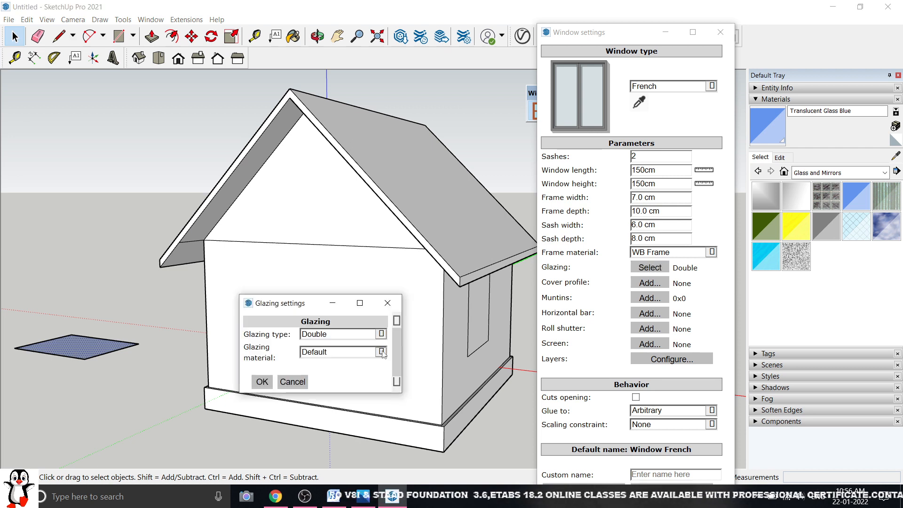
pyautogui.click(381, 352)
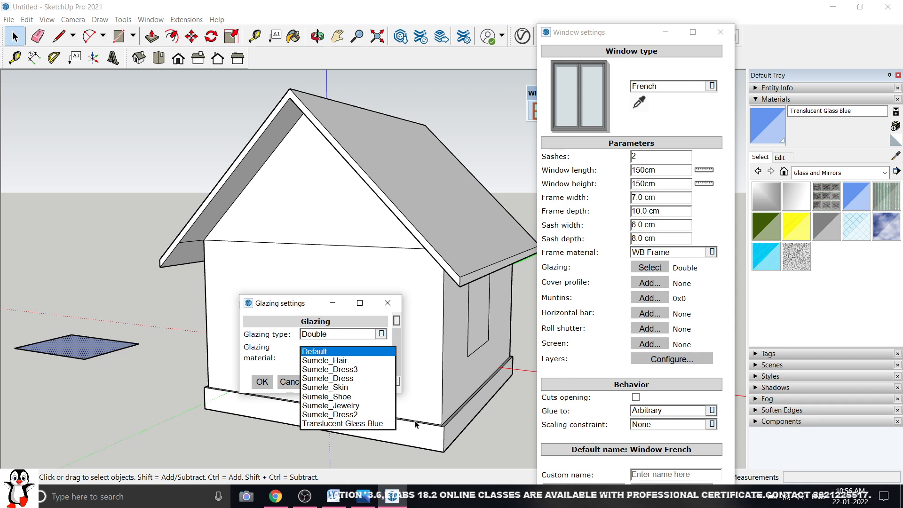
pyautogui.click(347, 424)
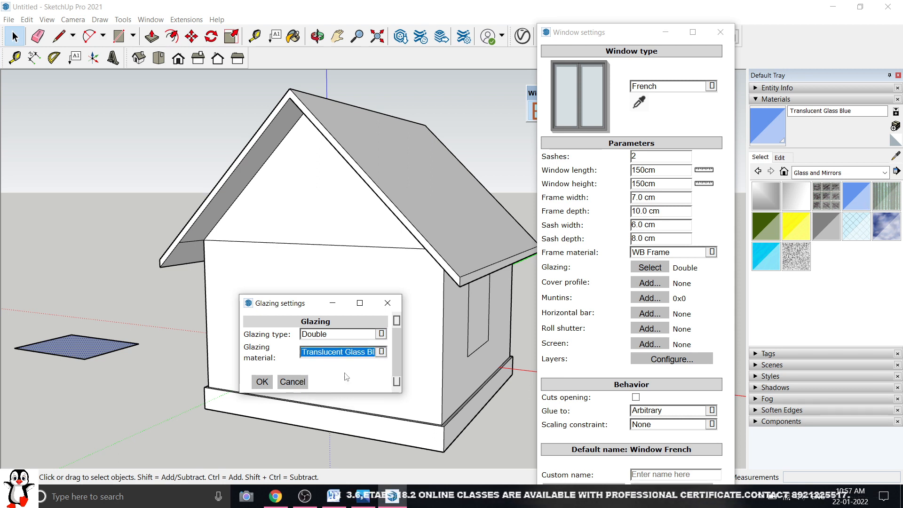
pyautogui.moveTo(315, 310); pyautogui.dragTo(509, 182)
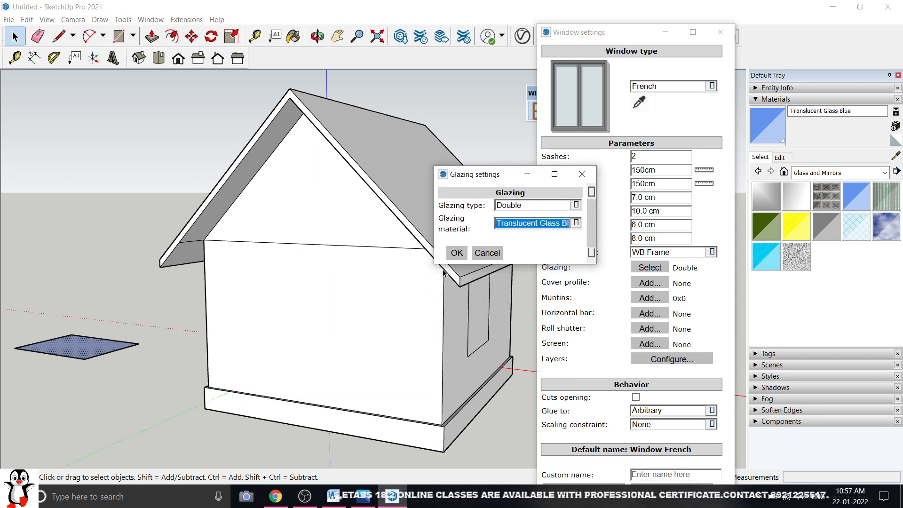
pyautogui.click(456, 253)
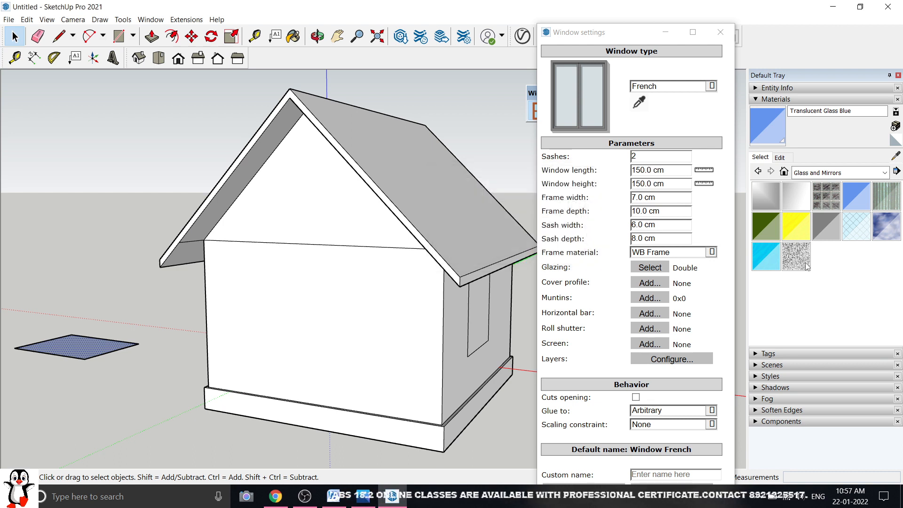
pyautogui.click(650, 282)
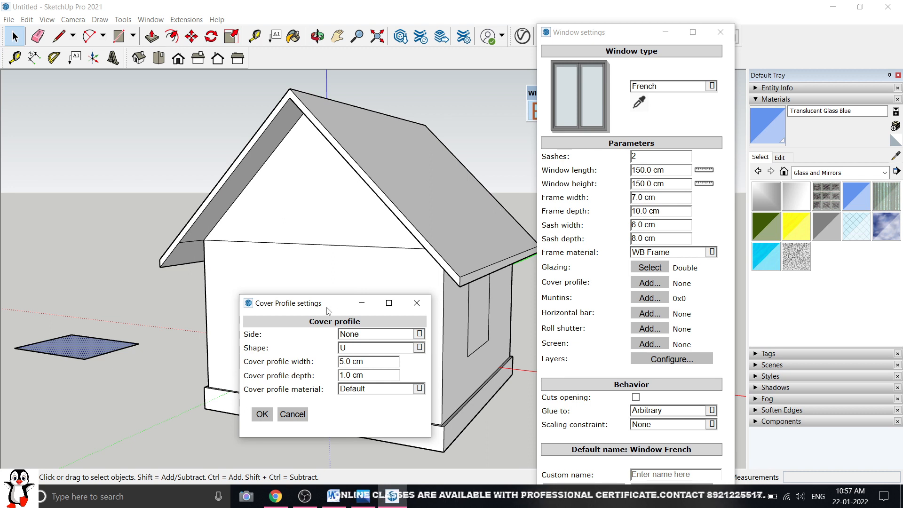
pyautogui.moveTo(329, 310); pyautogui.dragTo(542, 224)
pyautogui.click(579, 248)
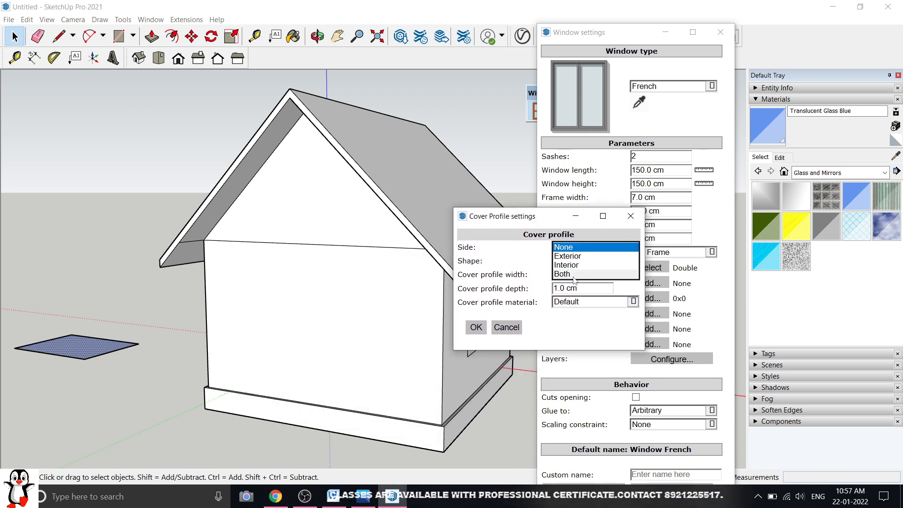
pyautogui.click(584, 251)
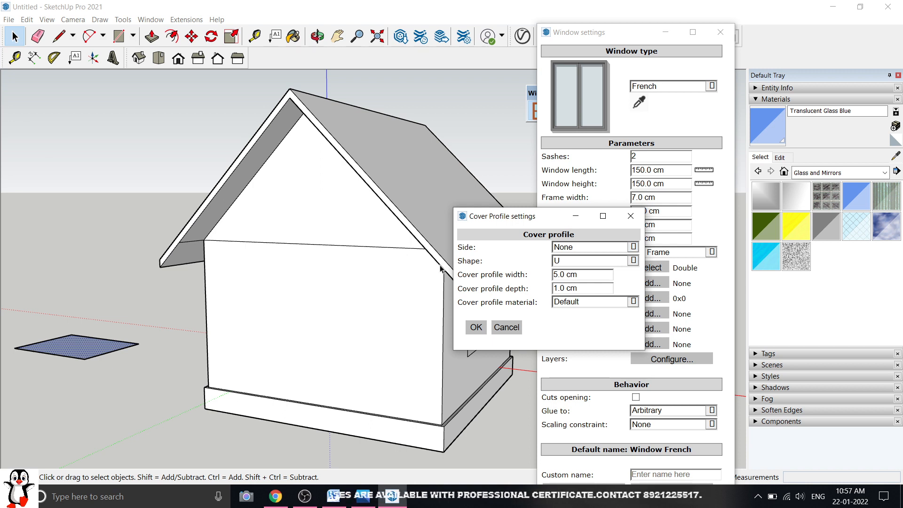
pyautogui.click(592, 259)
pyautogui.click(593, 261)
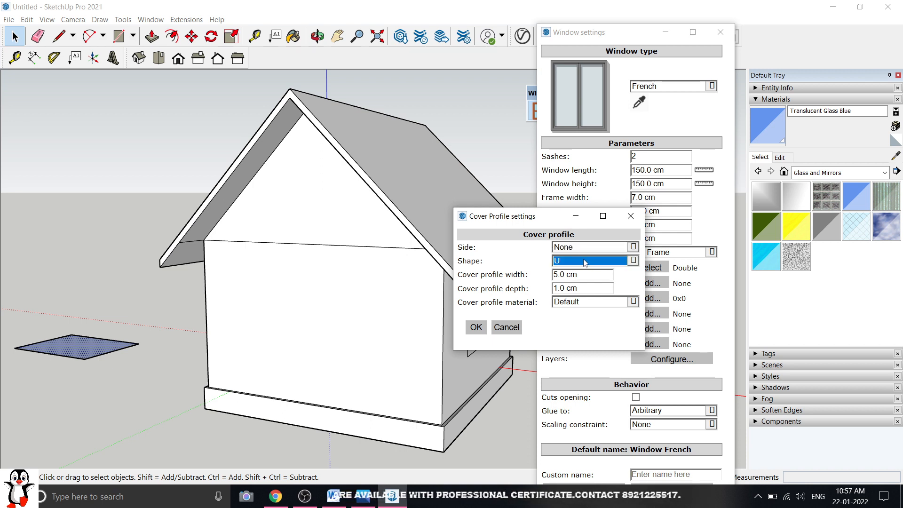
pyautogui.moveTo(592, 274); pyautogui.dragTo(554, 287)
pyautogui.click(598, 289)
pyautogui.click(595, 302)
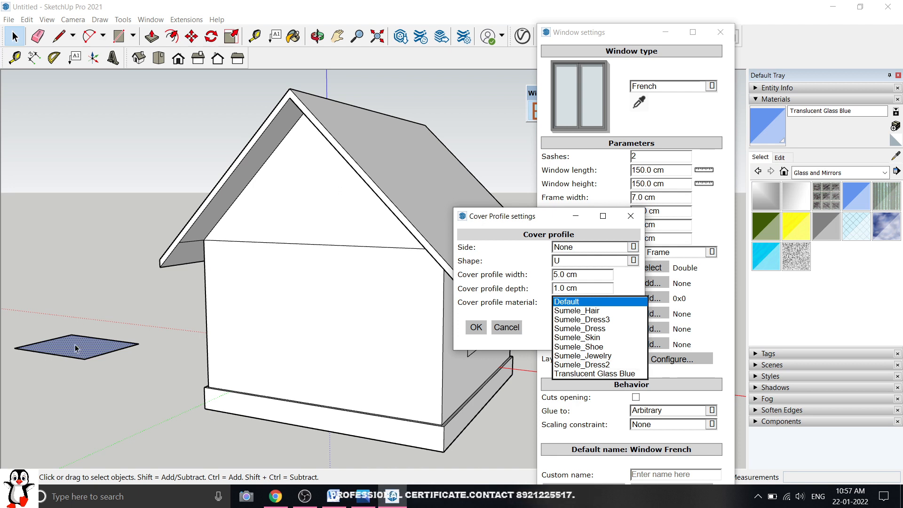
pyautogui.click(485, 274)
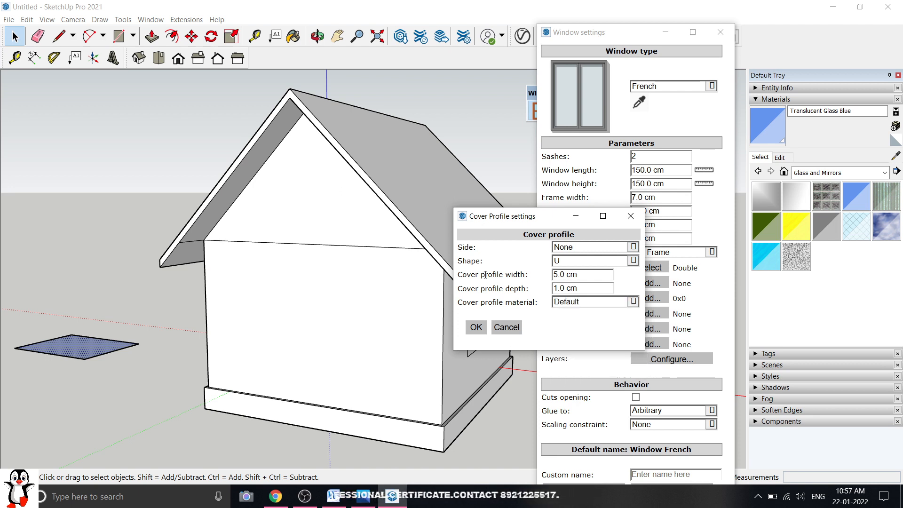
pyautogui.click(475, 326)
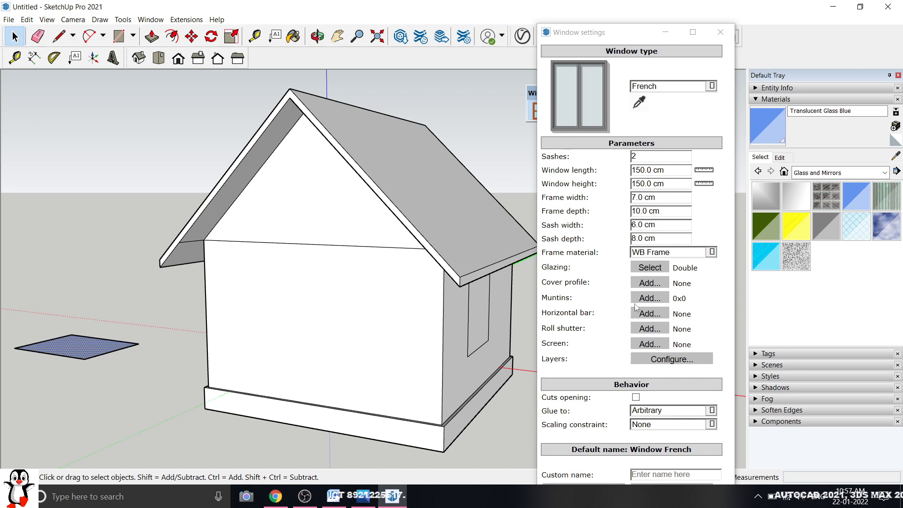
pyautogui.click(650, 313)
pyautogui.click(347, 334)
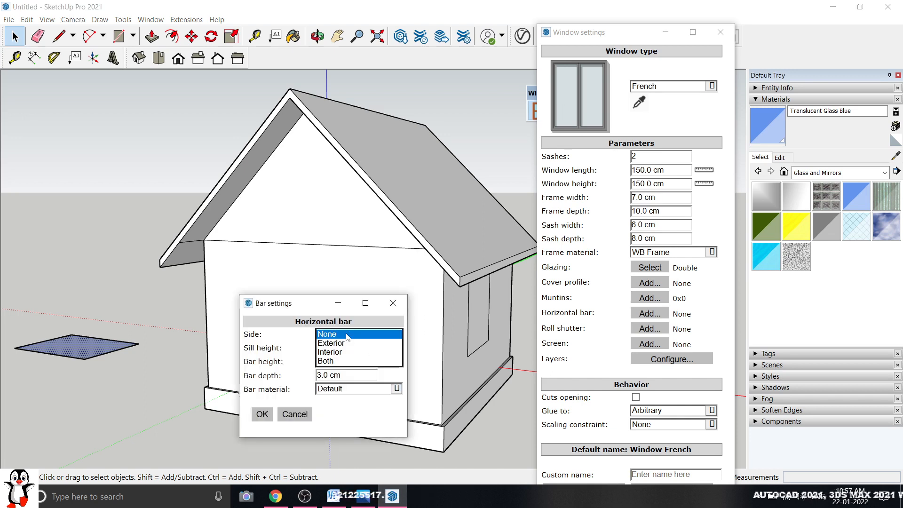
pyautogui.click(346, 334)
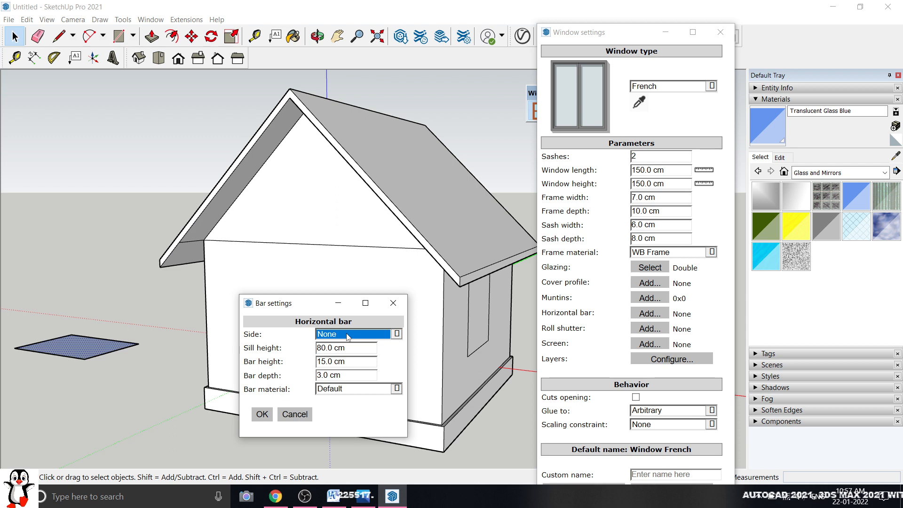
pyautogui.click(351, 387)
pyautogui.click(351, 388)
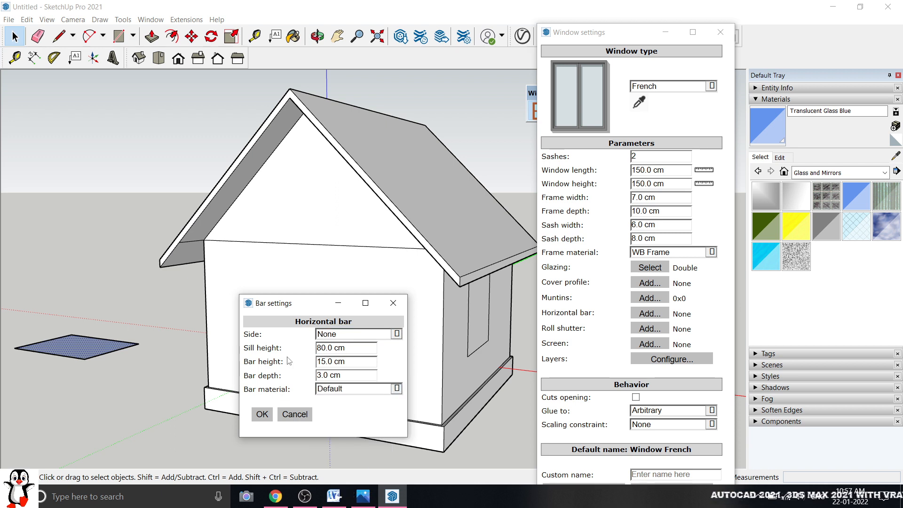
pyautogui.click(390, 312)
pyautogui.click(650, 329)
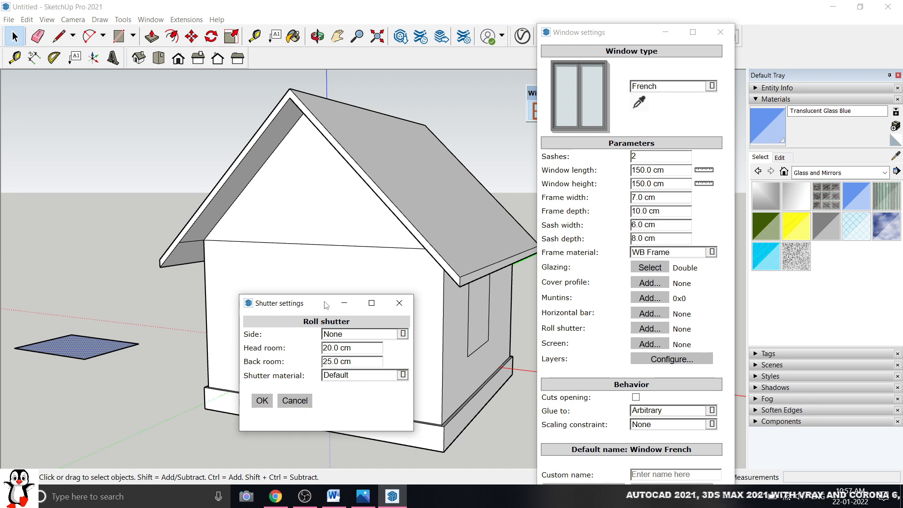
pyautogui.moveTo(325, 305); pyautogui.dragTo(431, 228)
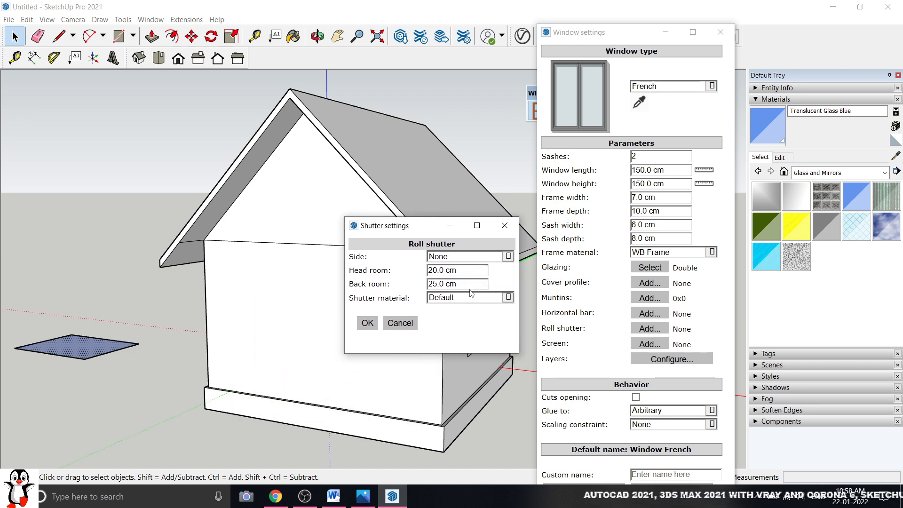
pyautogui.click(466, 251)
pyautogui.click(356, 261)
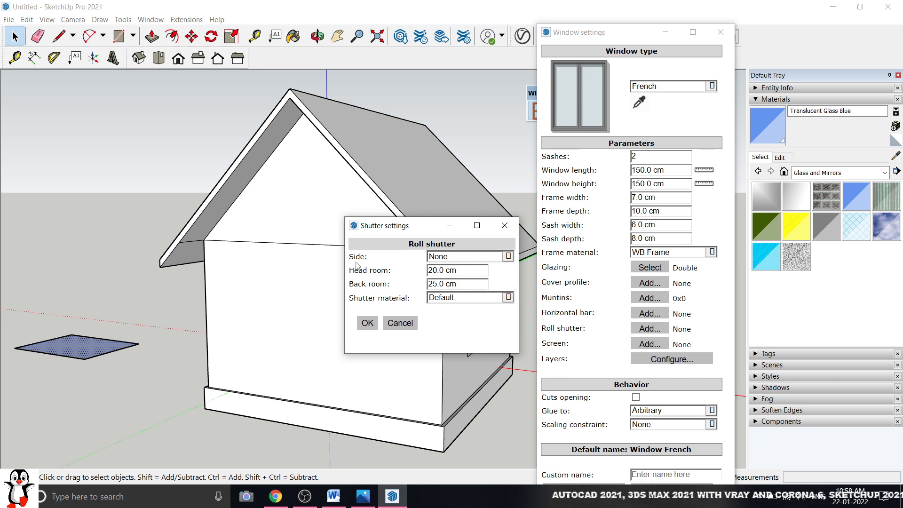
pyautogui.click(505, 225)
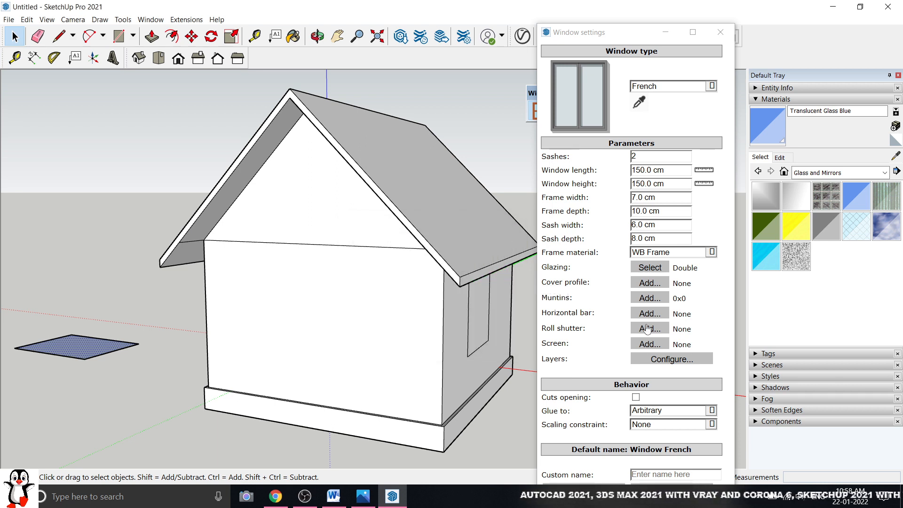
# Reposition the Window settings panel and keep Arbitrary as the glue-to option
pyautogui.moveTo(628, 35); pyautogui.dragTo(543, 16)
pyautogui.scroll(-1, 536, 404)
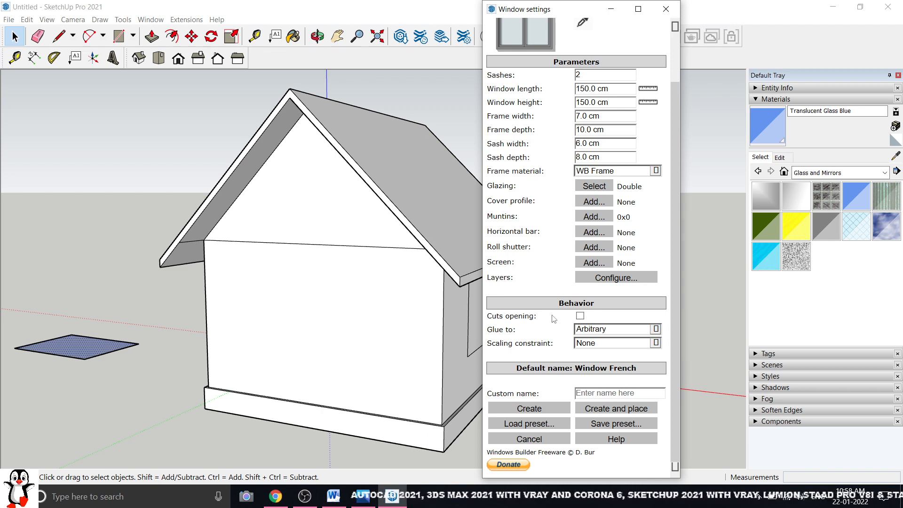
pyautogui.click(631, 329)
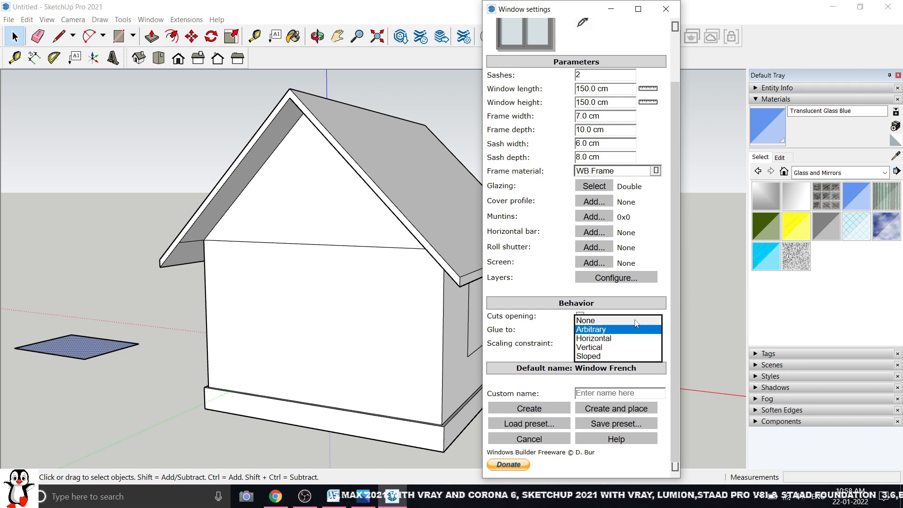
pyautogui.click(543, 293)
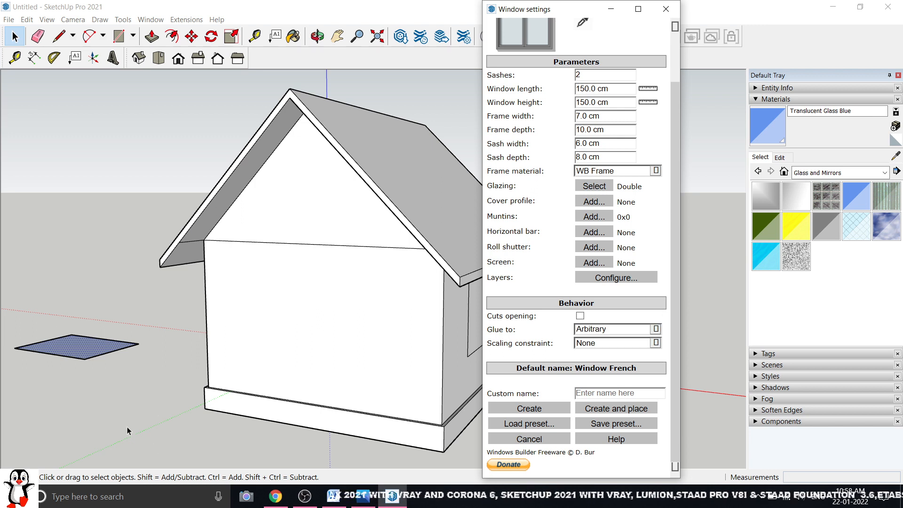
pyautogui.click(656, 330)
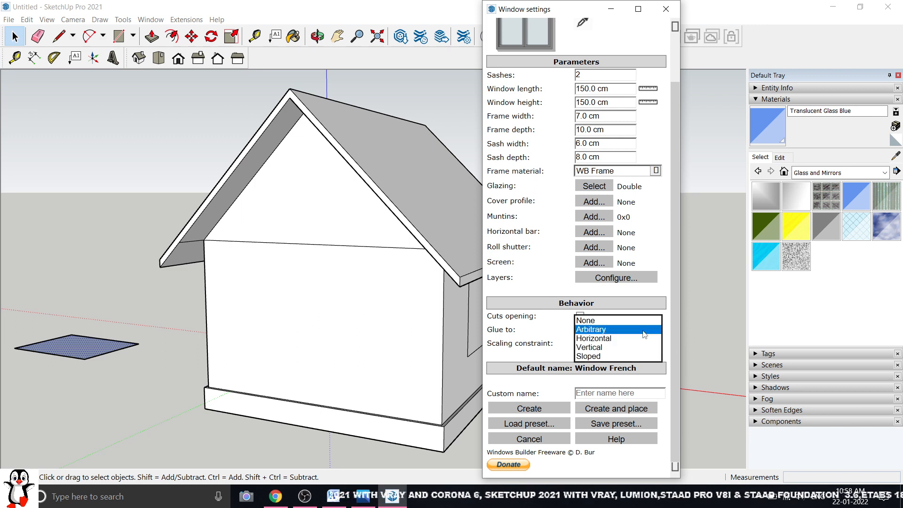
pyautogui.click(591, 332)
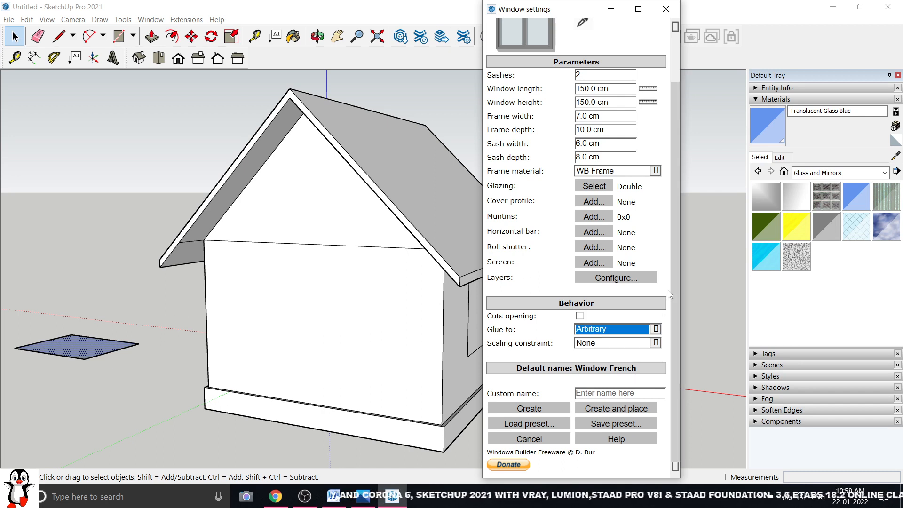
# Start a custom window name and review the remaining settings, including the Windows Builder Freeware credit
pyautogui.click(531, 442)
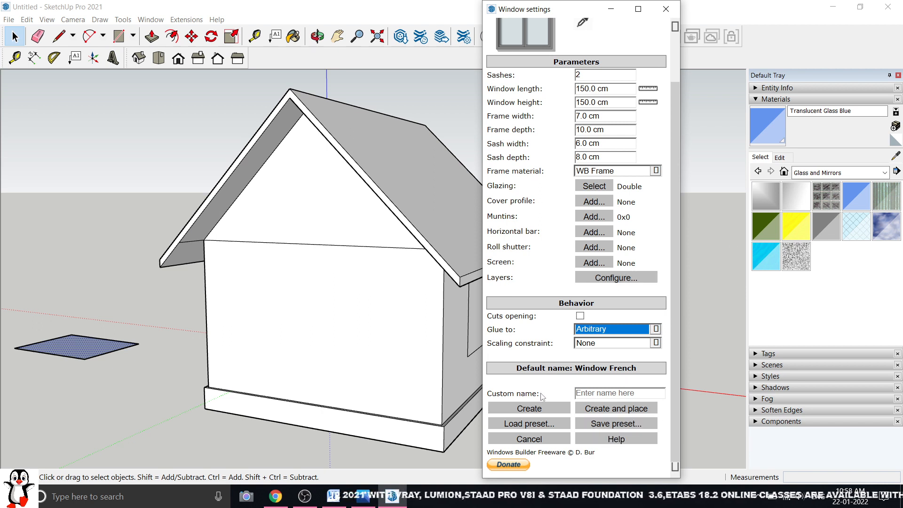
pyautogui.click(602, 393)
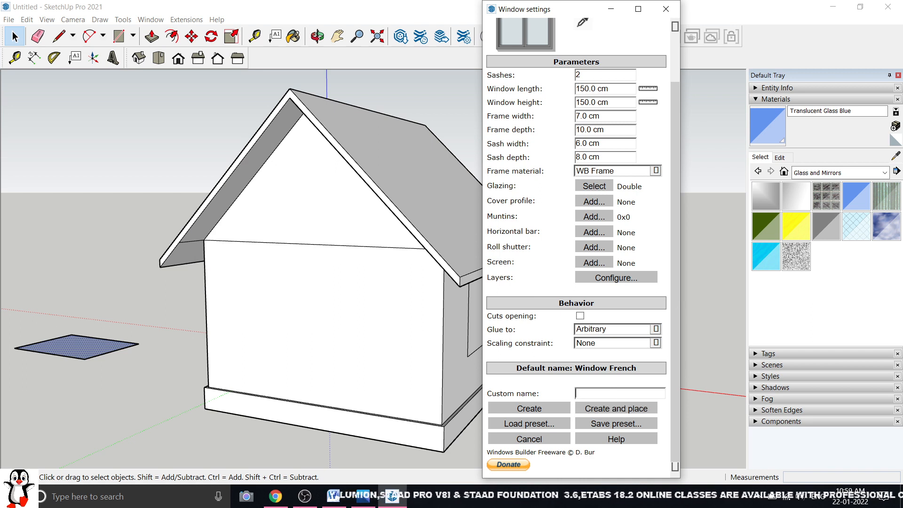
pyautogui.moveTo(488, 454); pyautogui.dragTo(558, 449)
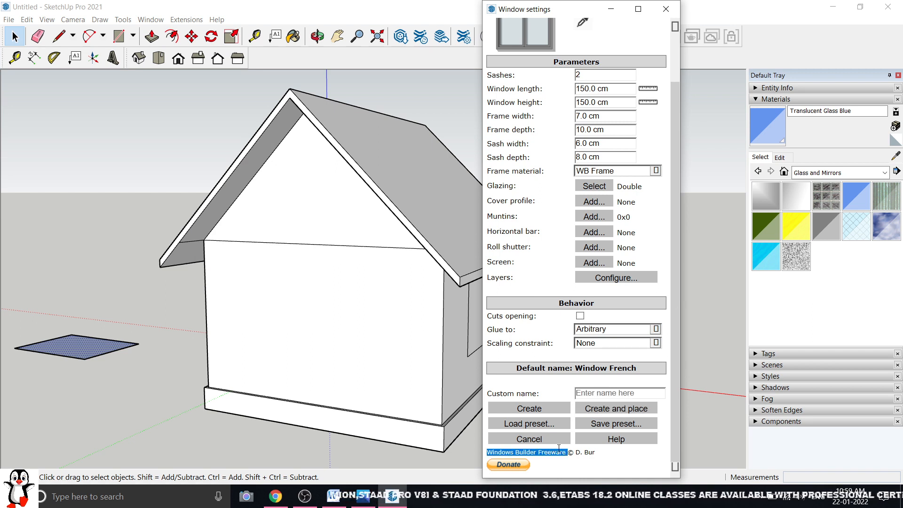
pyautogui.click(498, 462)
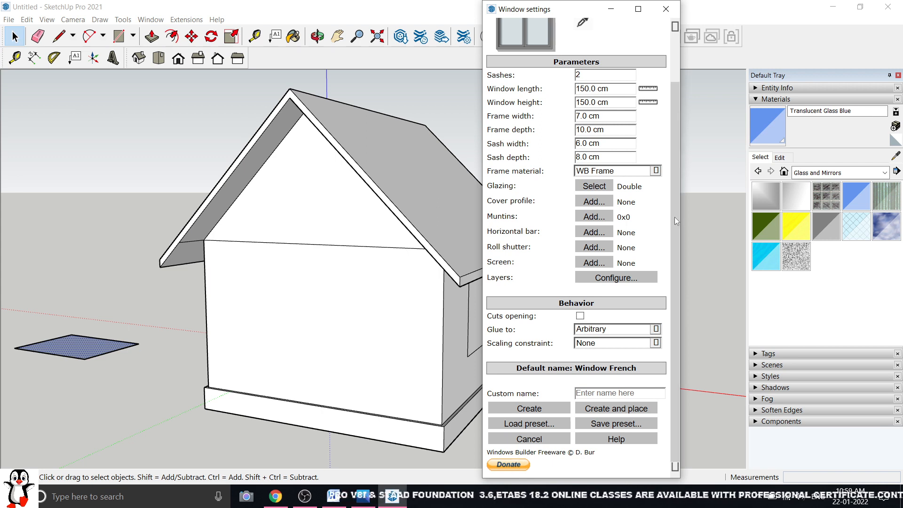
pyautogui.scroll(2, 675, 216)
pyautogui.scroll(-2, 674, 212)
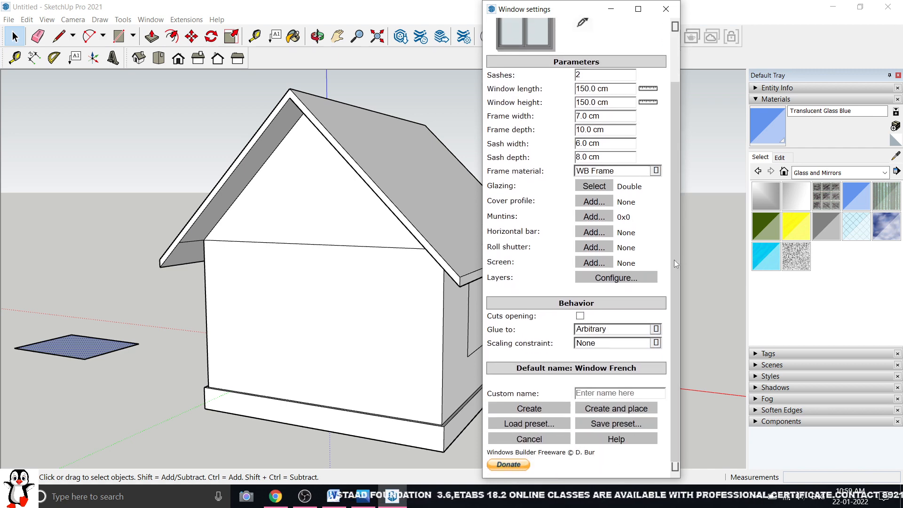
pyautogui.scroll(2, 673, 260)
pyautogui.scroll(-2, 672, 235)
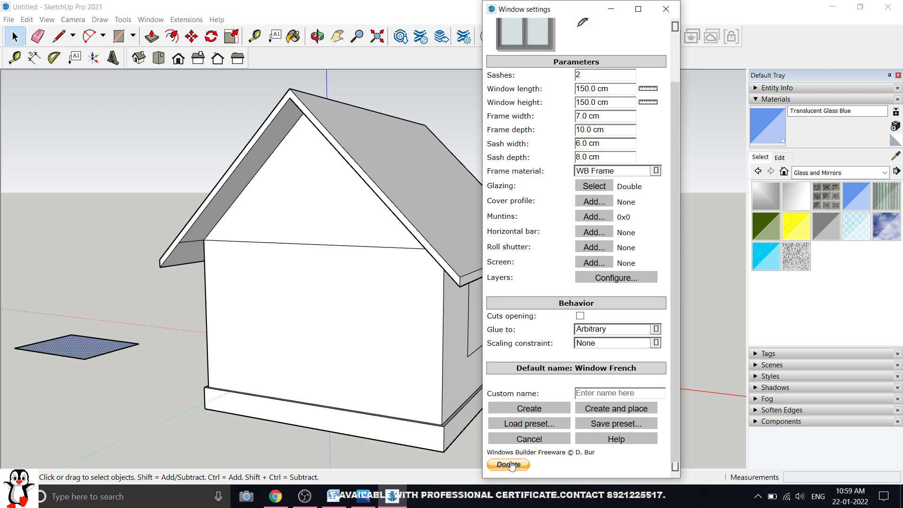
# Create the 150 × 150 cm French window, drop it on the gable wall, and orbit to view it
pyautogui.click(614, 392)
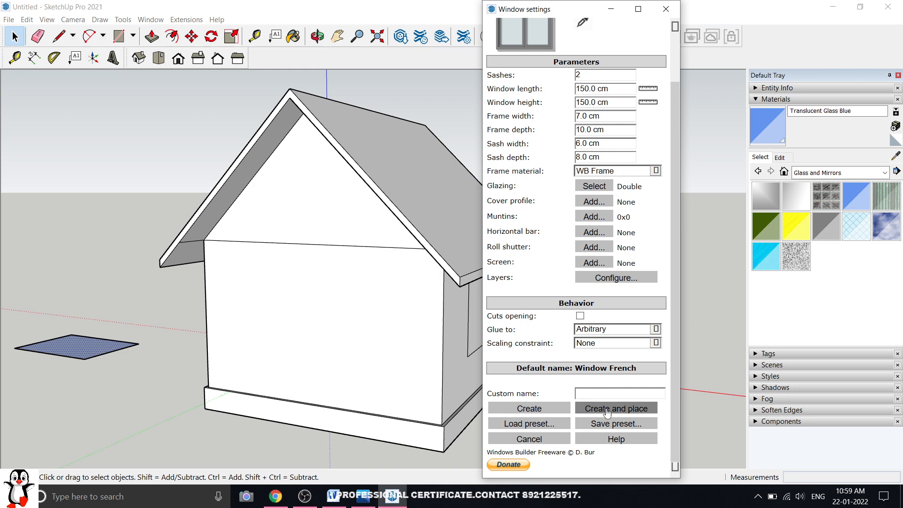
pyautogui.click(607, 412)
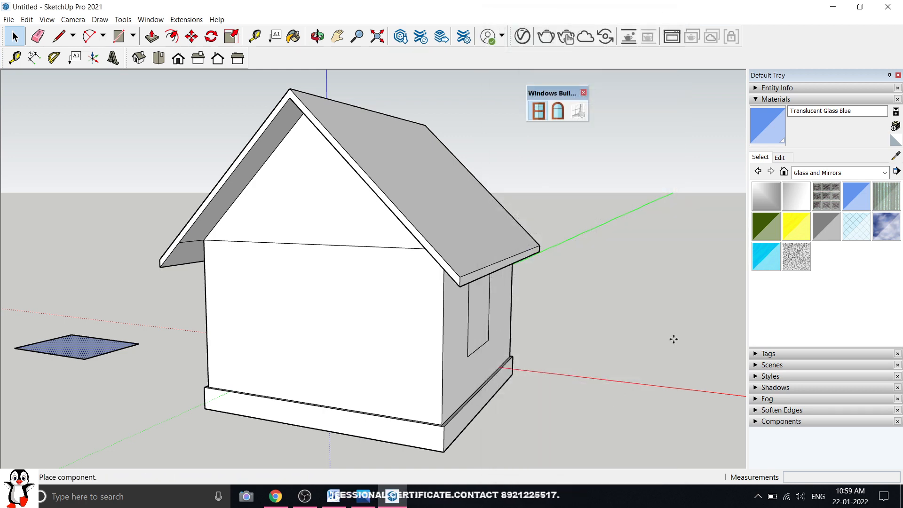
pyautogui.scroll(3, 302, 342)
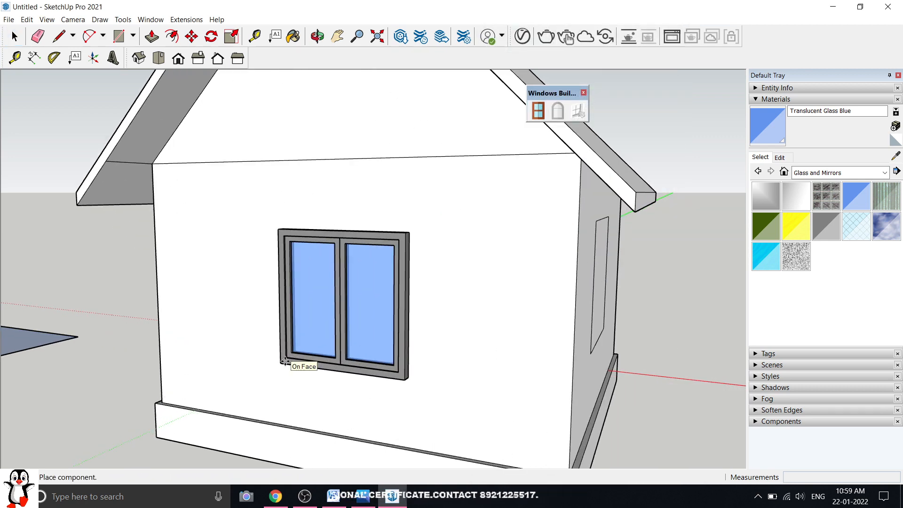
pyautogui.scroll(-3, 281, 356)
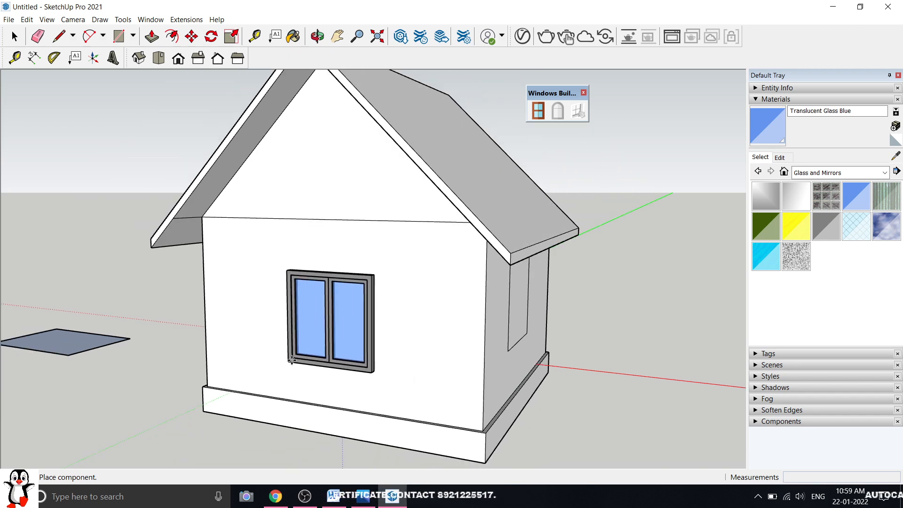
pyautogui.click(290, 347)
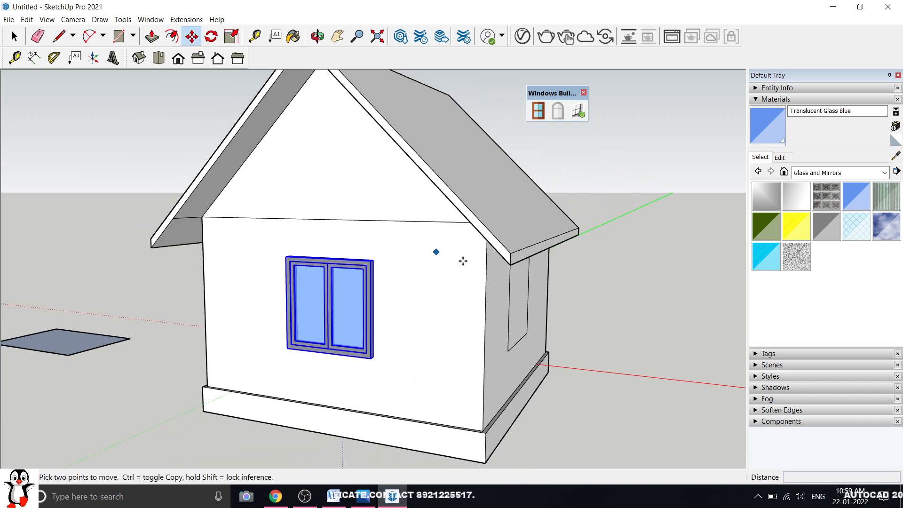
pyautogui.moveTo(462, 260); pyautogui.dragTo(392, 263, button='middle')
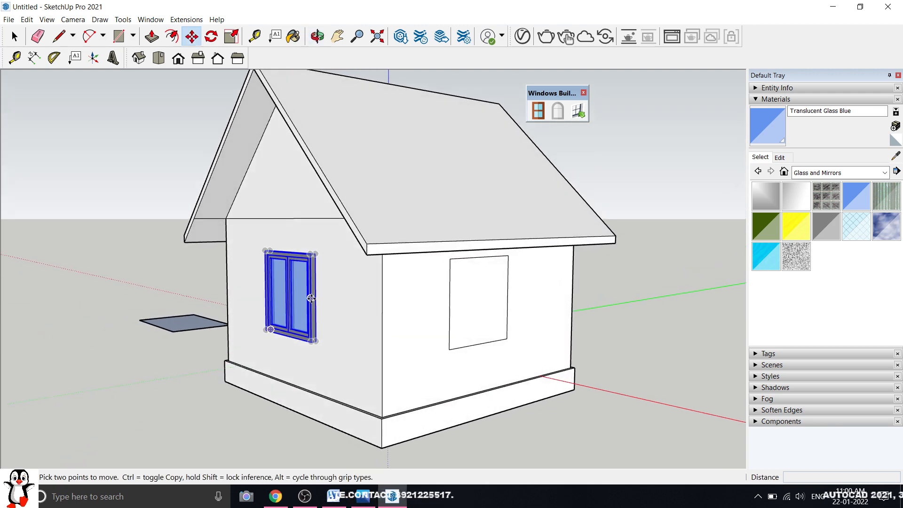
pyautogui.scroll(3, 308, 297)
pyautogui.moveTo(308, 298)
pyautogui.mouseDown(button='middle')
pyautogui.moveTo(497, 306)
pyautogui.moveTo(303, 304)
pyautogui.mouseUp(button='middle')
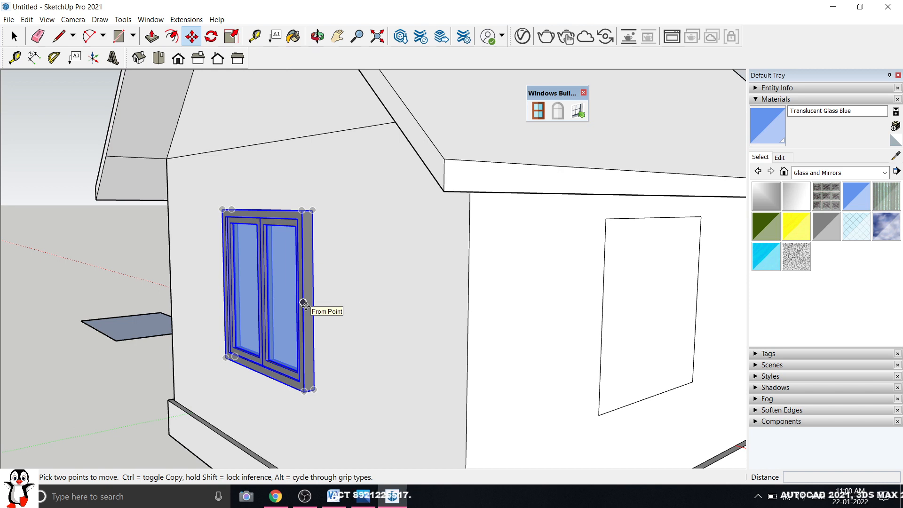
pyautogui.scroll(-3, 201, 311)
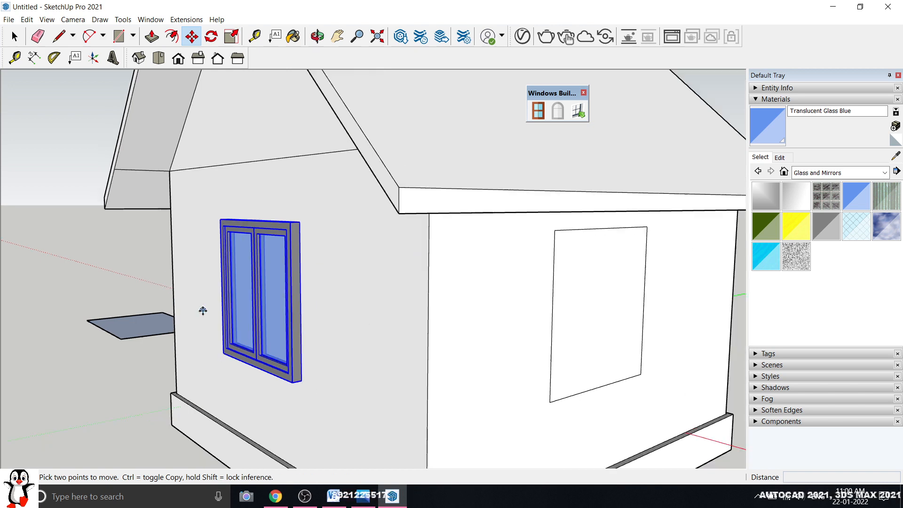
# Cut the French window's opening into the gable wall with Wall puncher and inspect it close up
pyautogui.click(579, 112)
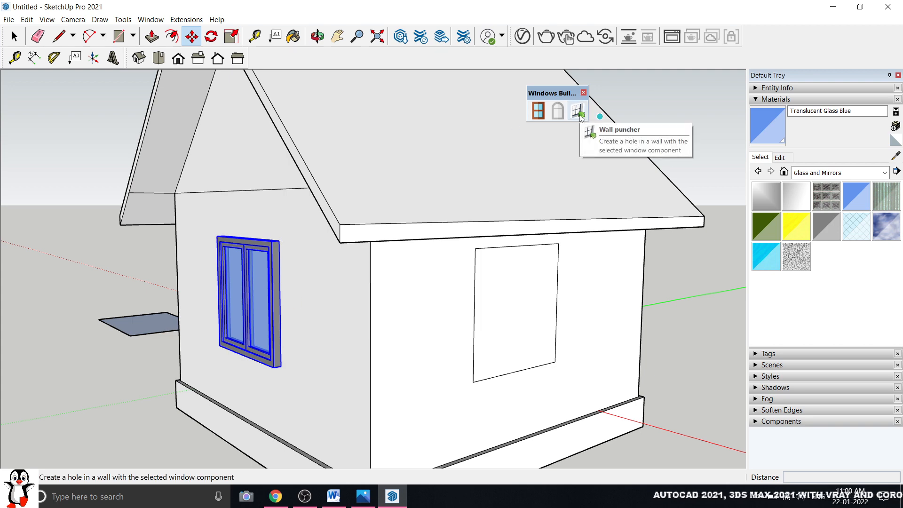
pyautogui.moveTo(439, 207); pyautogui.dragTo(234, 287, button='middle')
pyautogui.press('space')
pyautogui.click(189, 287)
pyautogui.scroll(5, 292, 328)
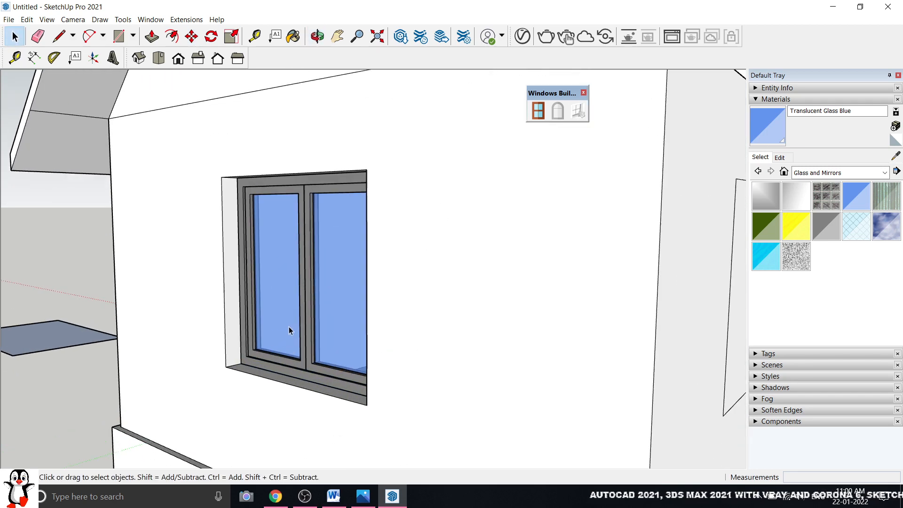
pyautogui.moveTo(293, 328); pyautogui.dragTo(329, 337, button='middle')
pyautogui.scroll(-5, 332, 340)
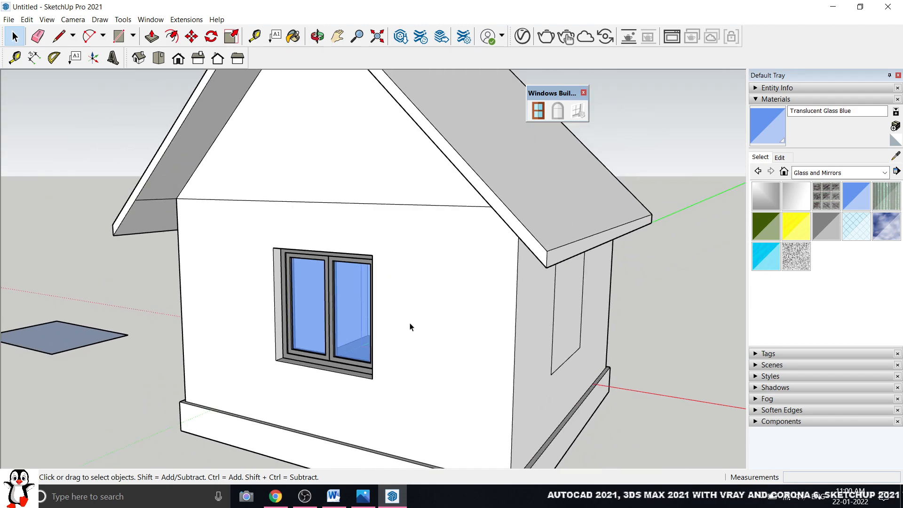
# Orbit around the house in a three-quarter view to check the recessed window
pyautogui.moveTo(411, 326); pyautogui.dragTo(413, 303, button='middle')
pyautogui.scroll(5, 353, 317)
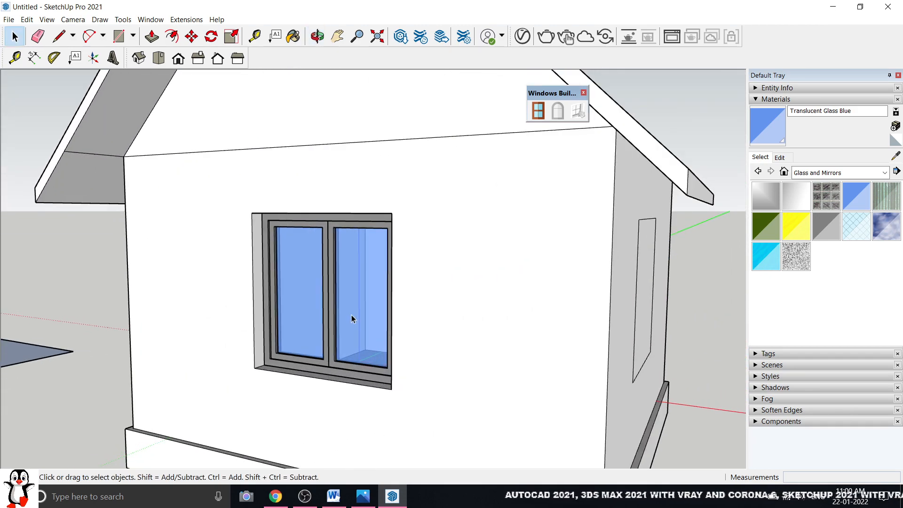
pyautogui.scroll(-2, 351, 318)
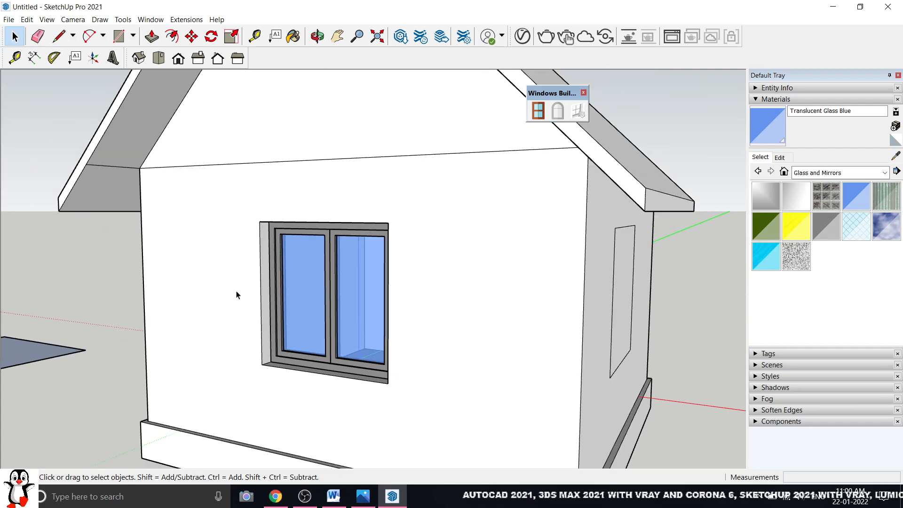
pyautogui.moveTo(314, 315); pyautogui.dragTo(271, 331, button='middle')
pyautogui.scroll(4, 325, 339)
pyautogui.scroll(-4, 328, 354)
pyautogui.scroll(3, 326, 306)
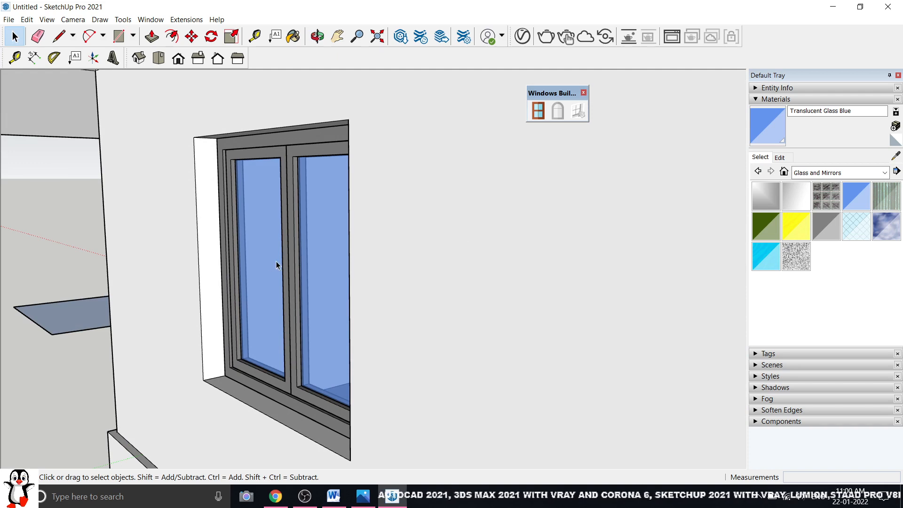
pyautogui.scroll(-2, 246, 282)
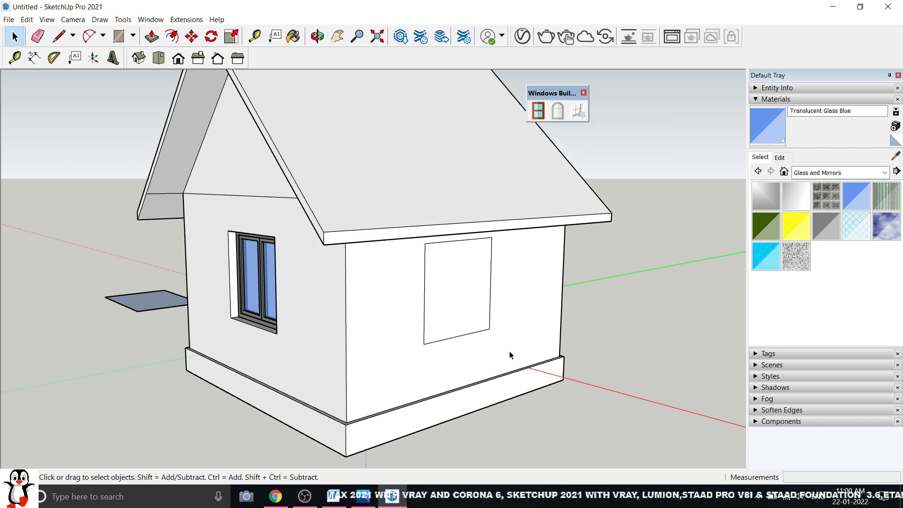
# Orbit toward the empty rectangle outline on the side wall
pyautogui.moveTo(510, 357); pyautogui.dragTo(405, 281, button='middle')
pyautogui.scroll(5, 390, 215)
pyautogui.moveTo(390, 215); pyautogui.dragTo(498, 200, button='middle')
pyautogui.scroll(3, 496, 208)
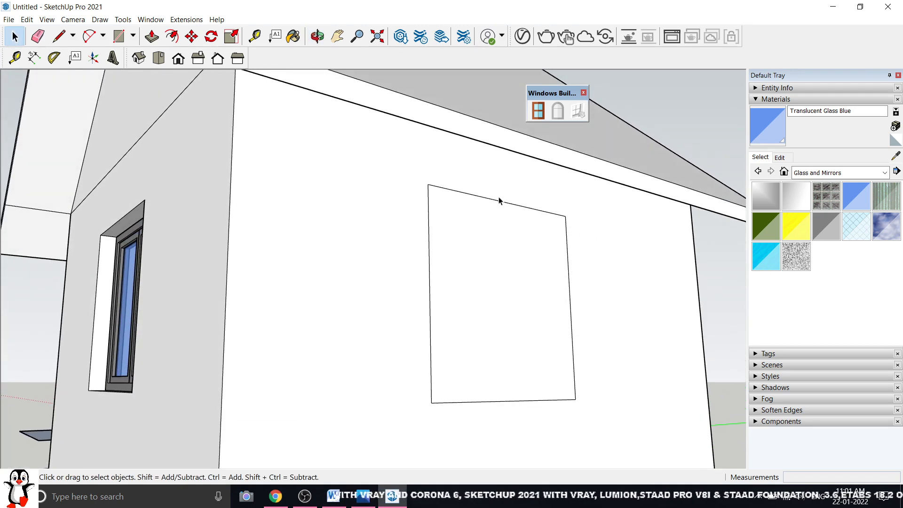
pyautogui.scroll(-1, 494, 221)
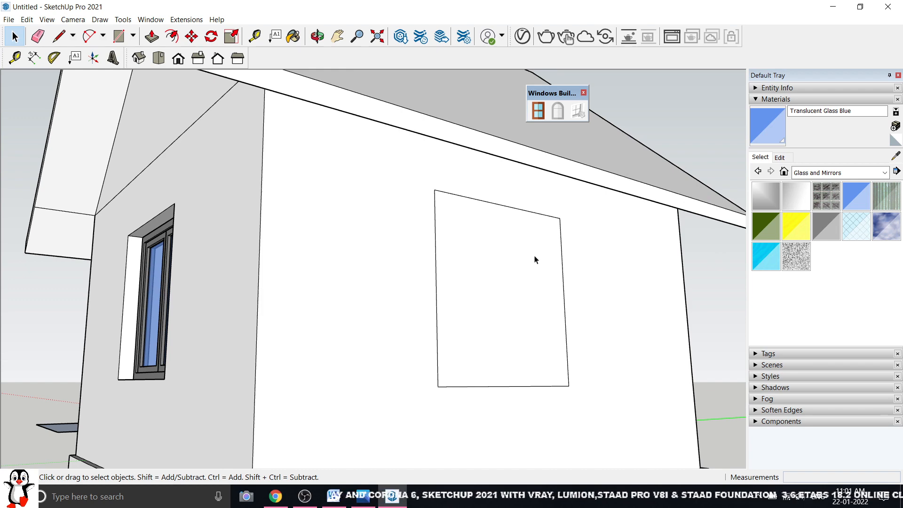
# Orbit to the side wall and select its rectangle face as the base for the next window
pyautogui.scroll(-3, 421, 294)
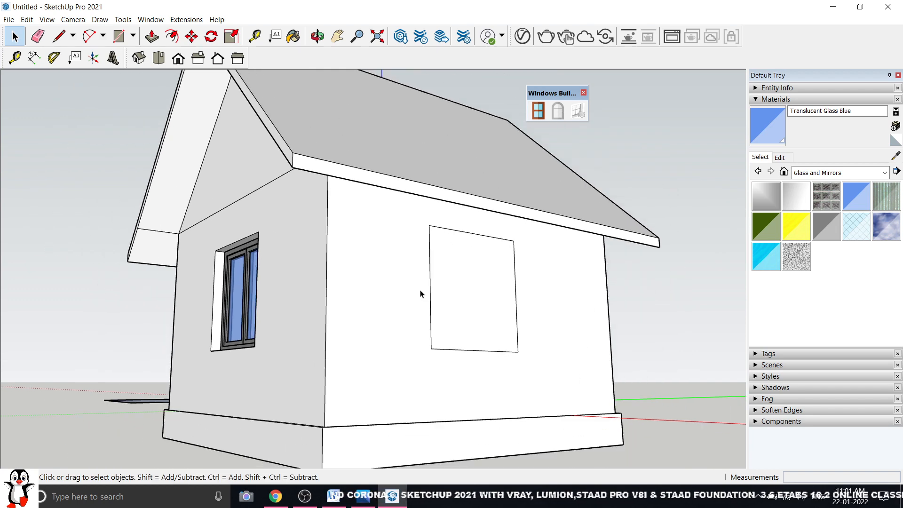
pyautogui.moveTo(420, 294); pyautogui.dragTo(475, 280, button='middle')
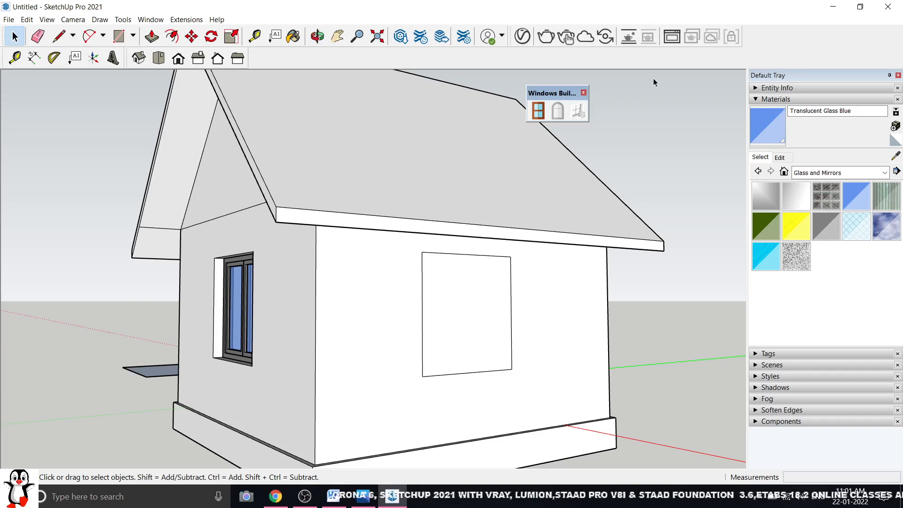
pyautogui.click(235, 313)
pyautogui.click(592, 174)
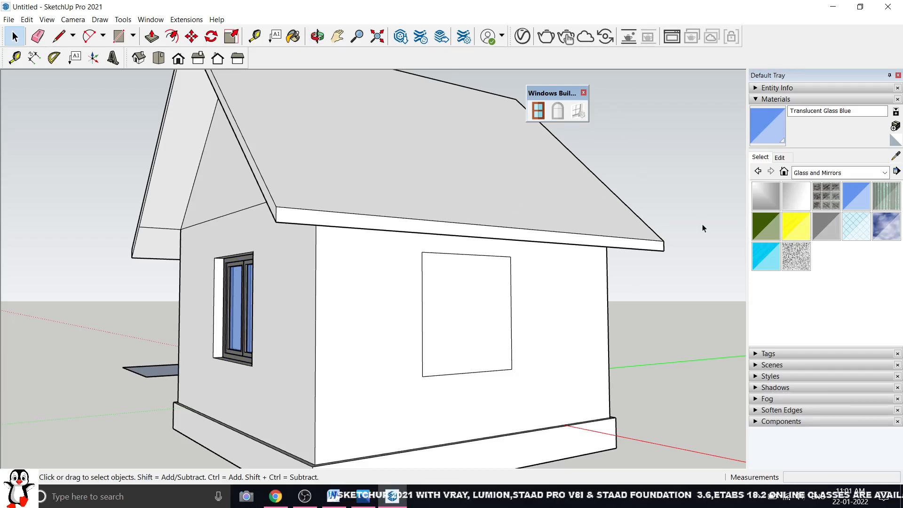
pyautogui.click(478, 303)
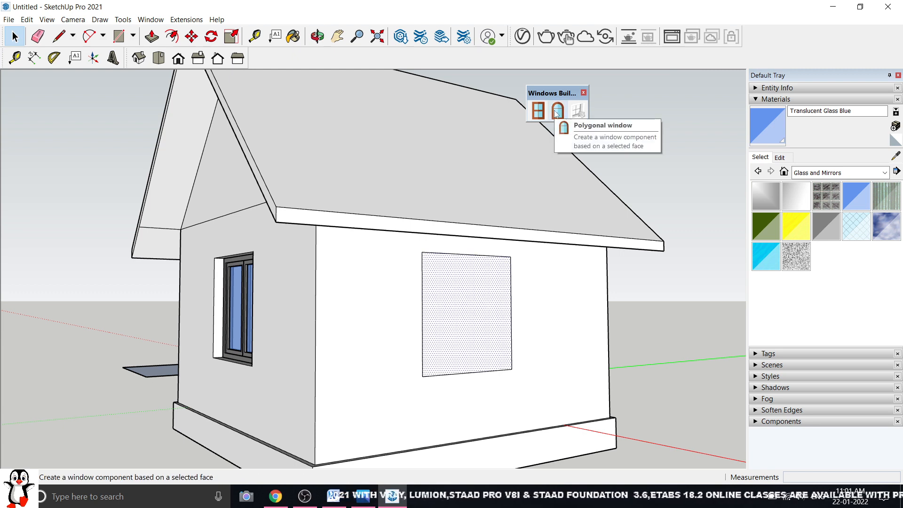
pyautogui.click(581, 311)
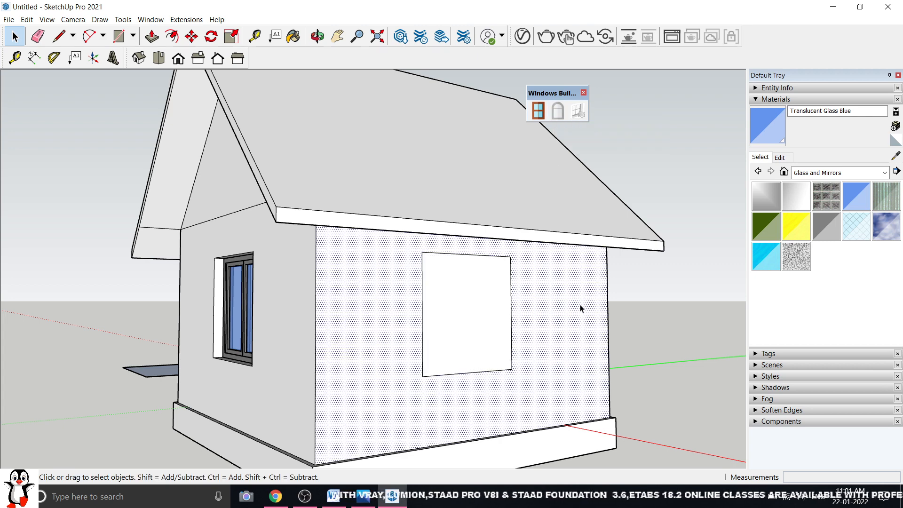
pyautogui.click(472, 175)
pyautogui.moveTo(472, 175); pyautogui.dragTo(420, 233, button='middle')
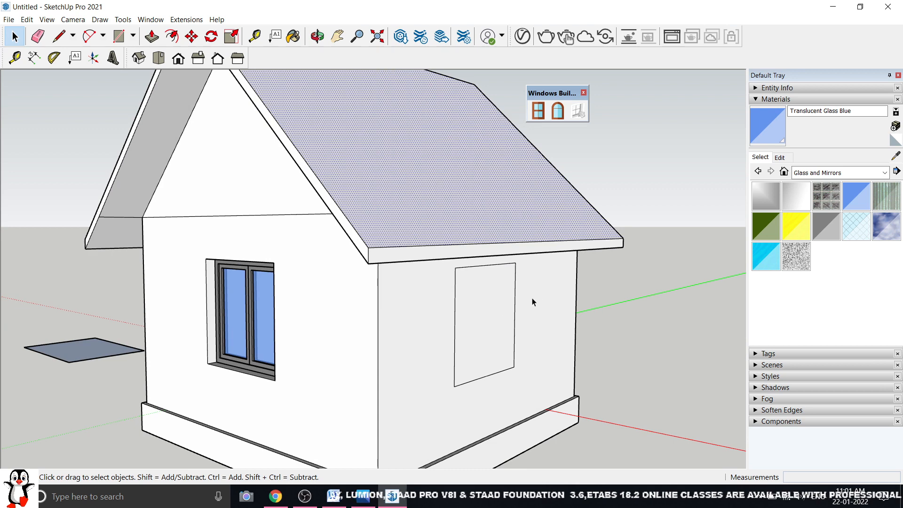
pyautogui.moveTo(533, 301)
pyautogui.mouseDown(button='middle')
pyautogui.moveTo(493, 286)
pyautogui.moveTo(517, 294)
pyautogui.mouseUp(button='middle')
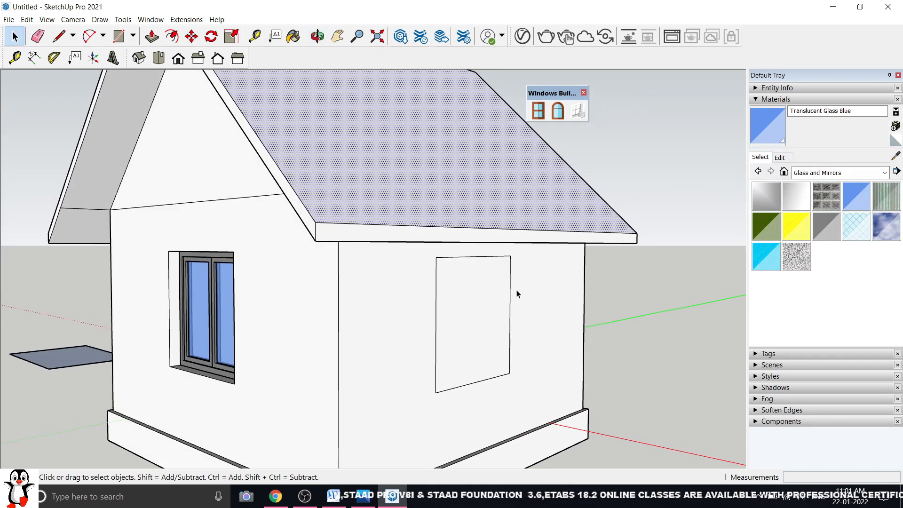
pyautogui.click(473, 312)
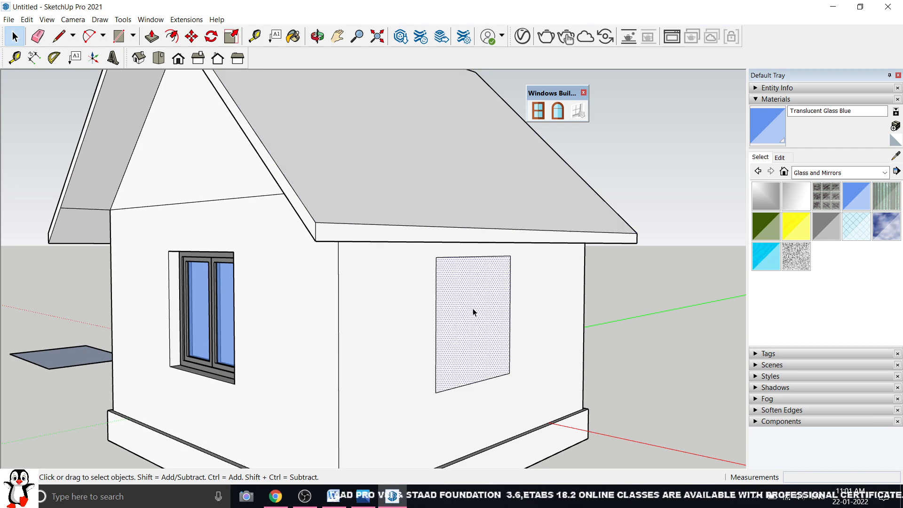
# Start a Windows Builder fixed window on the rectangle and set its type to Opening light
pyautogui.click(558, 111)
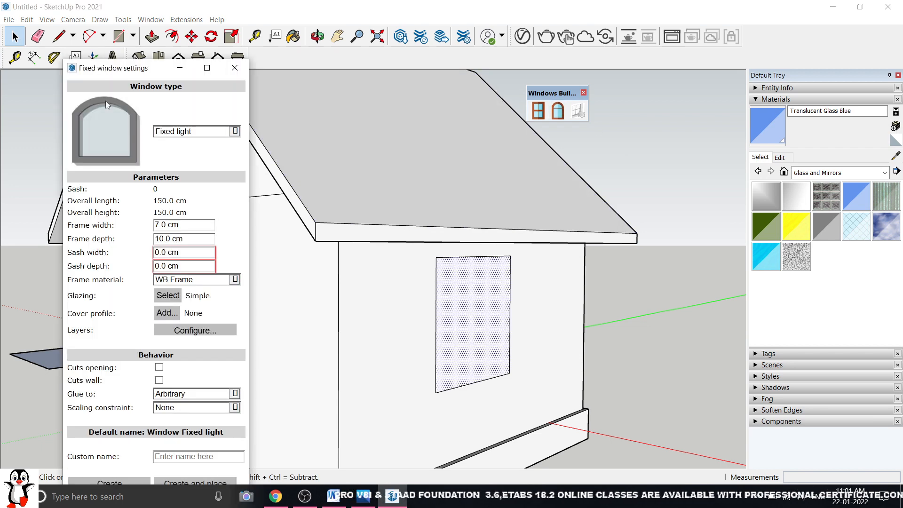
pyautogui.moveTo(119, 74); pyautogui.dragTo(699, 15)
pyautogui.click(790, 74)
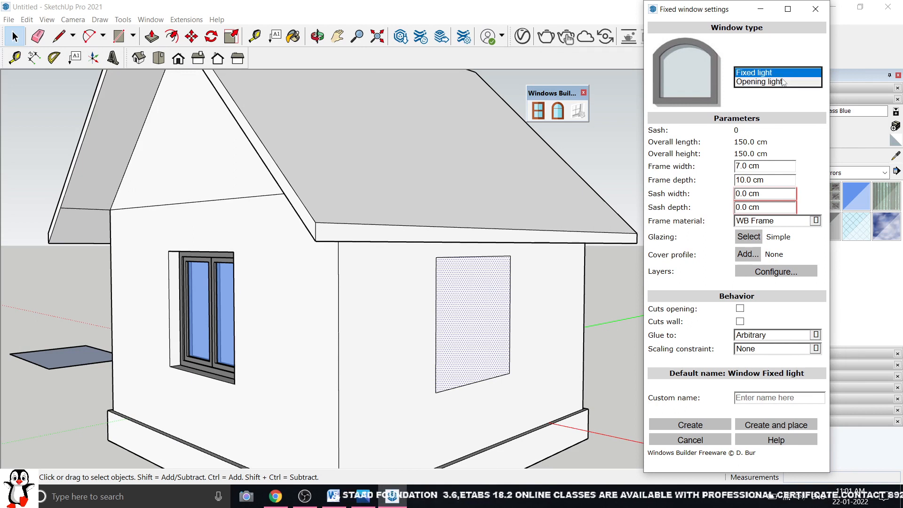
pyautogui.click(780, 82)
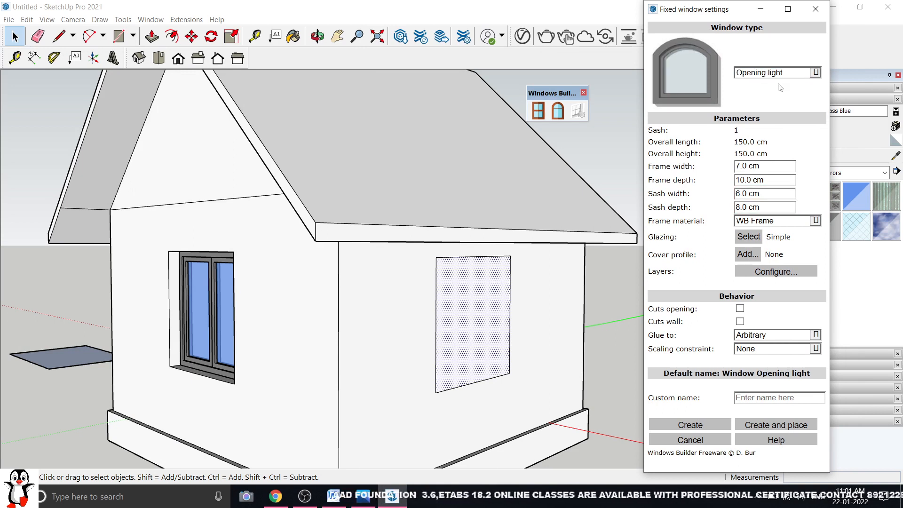
pyautogui.click(777, 72)
pyautogui.click(771, 66)
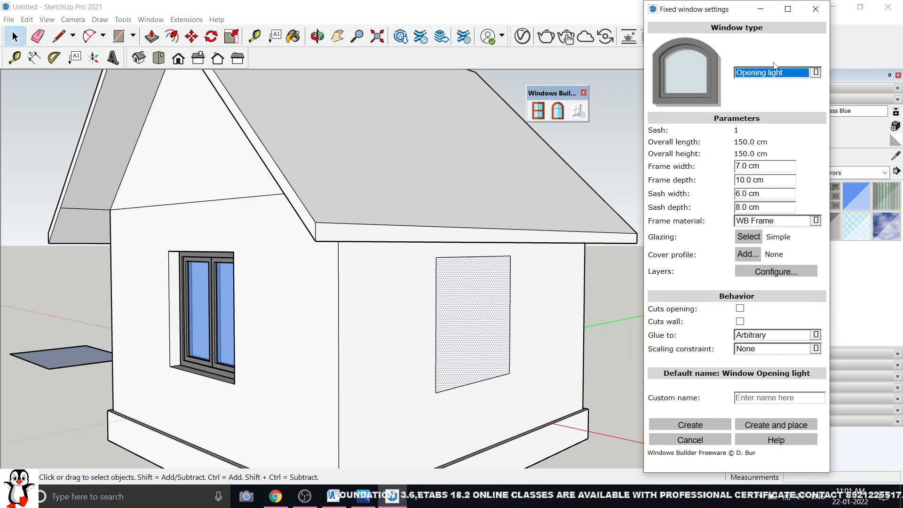
pyautogui.click(770, 73)
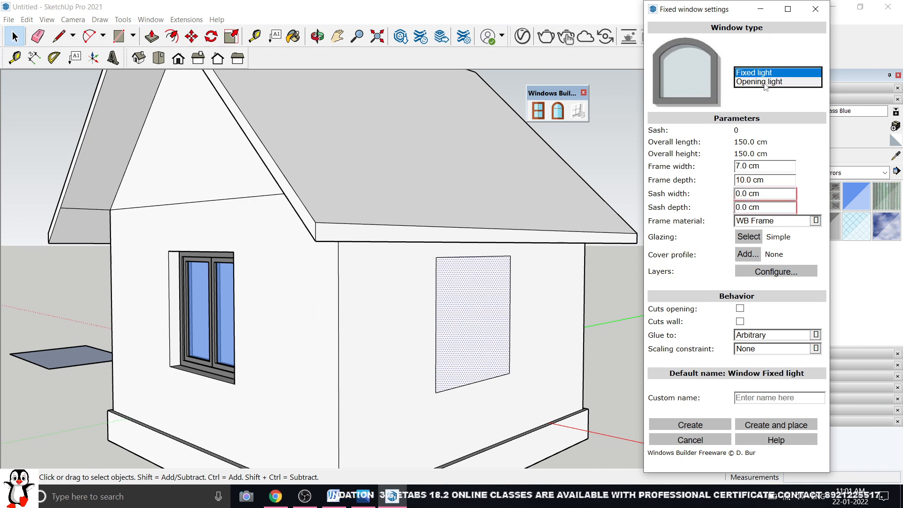
pyautogui.click(765, 82)
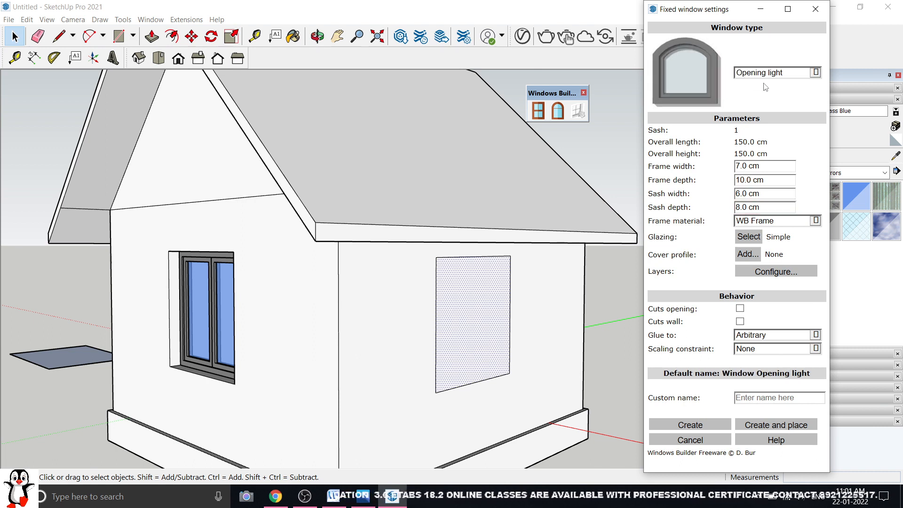
# Keep the frame at 7.0 cm width and 10.0 cm depth, and the sash at 6.0 cm width
pyautogui.tripleClick(754, 165)
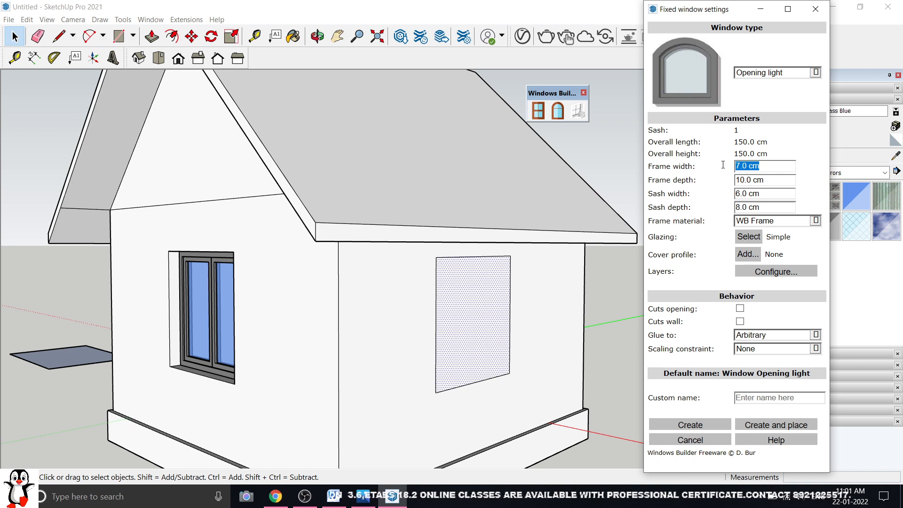
pyautogui.click(761, 143)
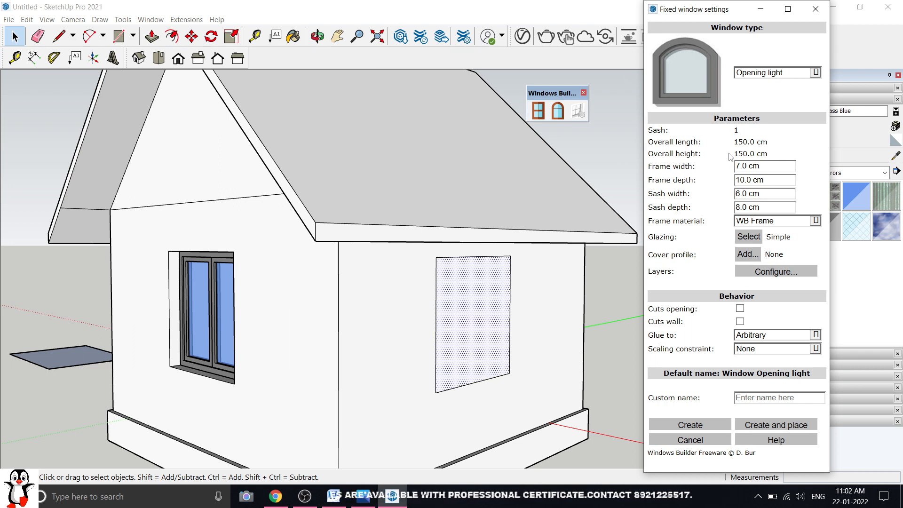
pyautogui.moveTo(767, 166); pyautogui.dragTo(707, 194)
pyautogui.click(766, 196)
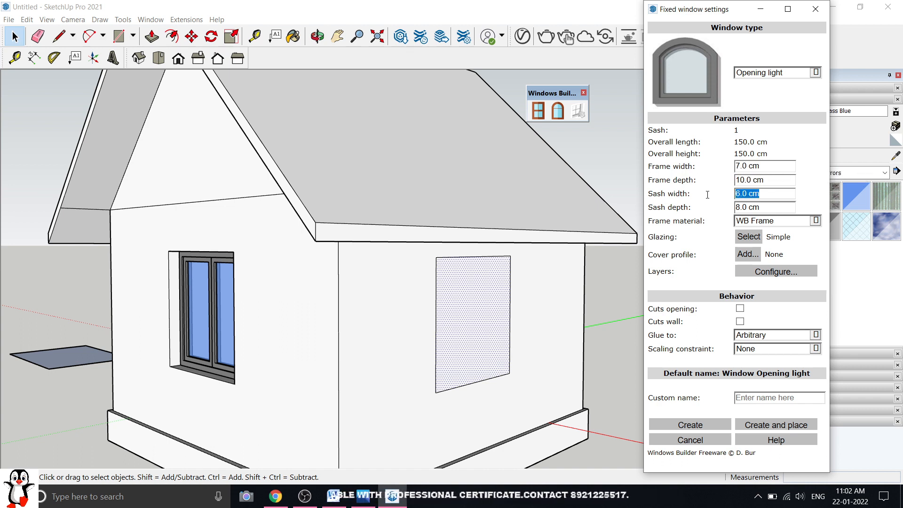
pyautogui.moveTo(773, 207); pyautogui.dragTo(718, 204)
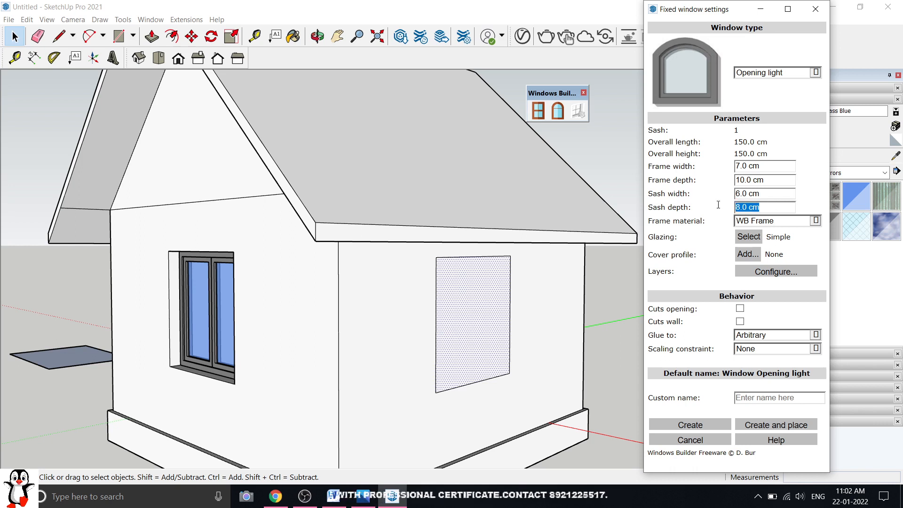
pyautogui.click(774, 207)
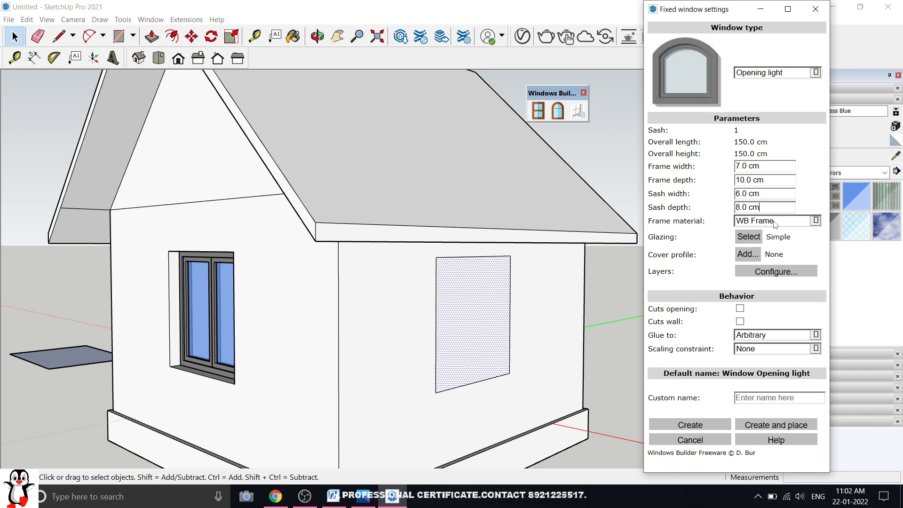
pyautogui.click(748, 237)
# Set the glazing material to Translucent Glass Blue and add no cover profile
pyautogui.click(332, 353)
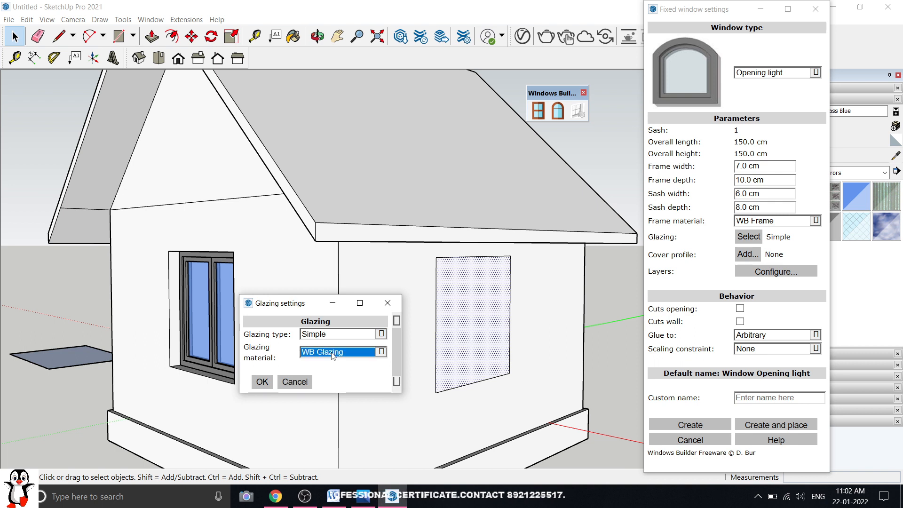
pyautogui.click(332, 352)
pyautogui.click(44, 357)
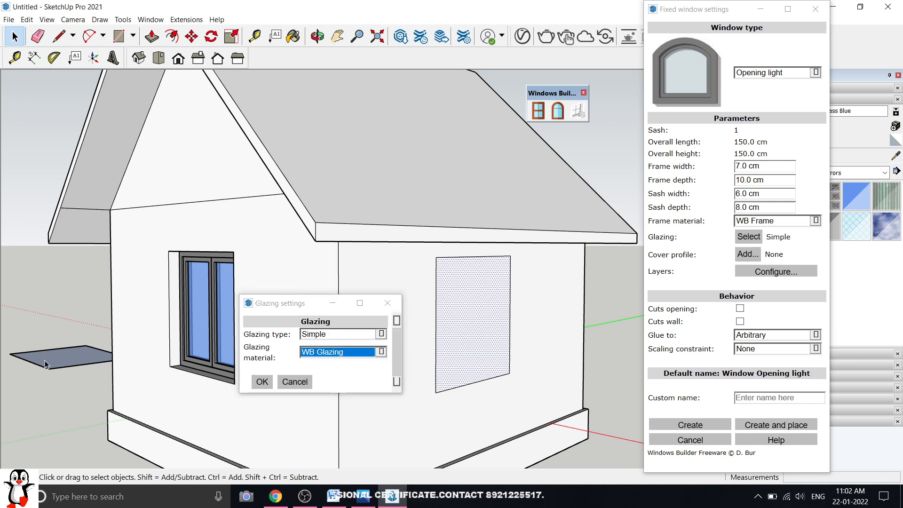
pyautogui.click(43, 358)
pyautogui.click(343, 352)
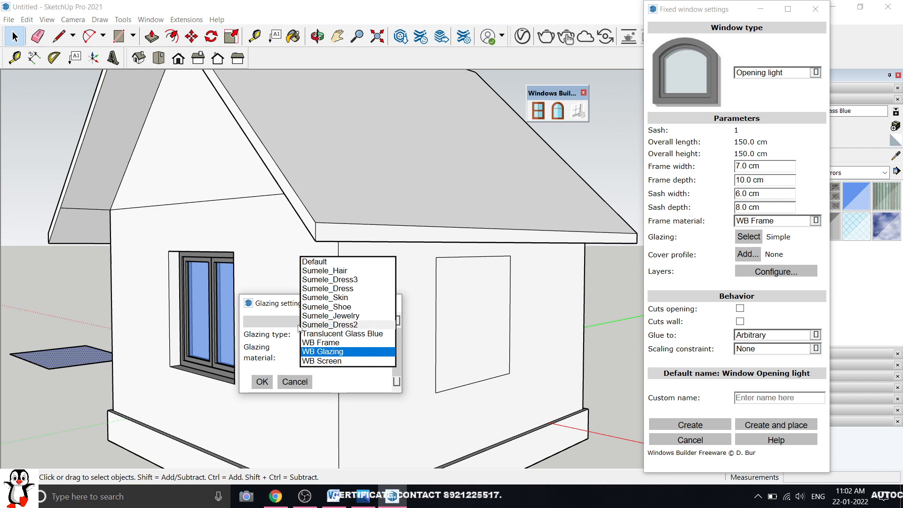
pyautogui.click(257, 306)
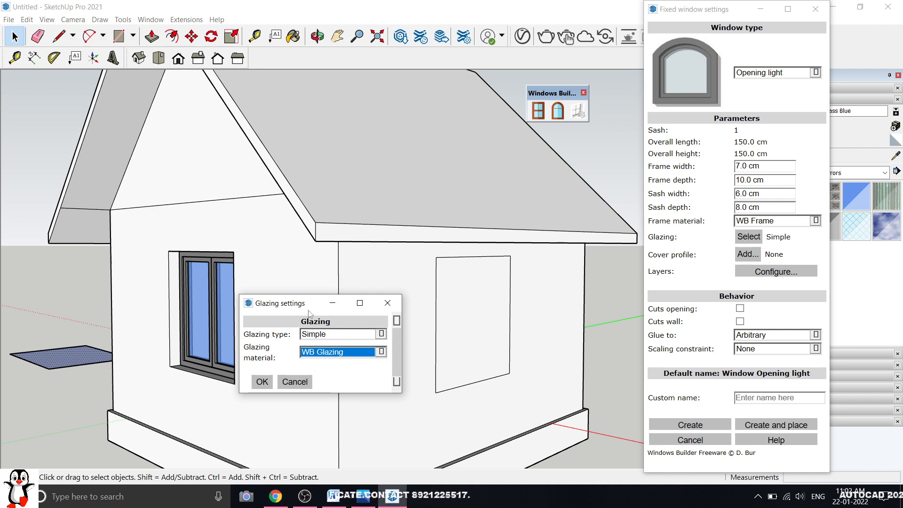
pyautogui.click(326, 352)
pyautogui.click(329, 335)
pyautogui.click(257, 388)
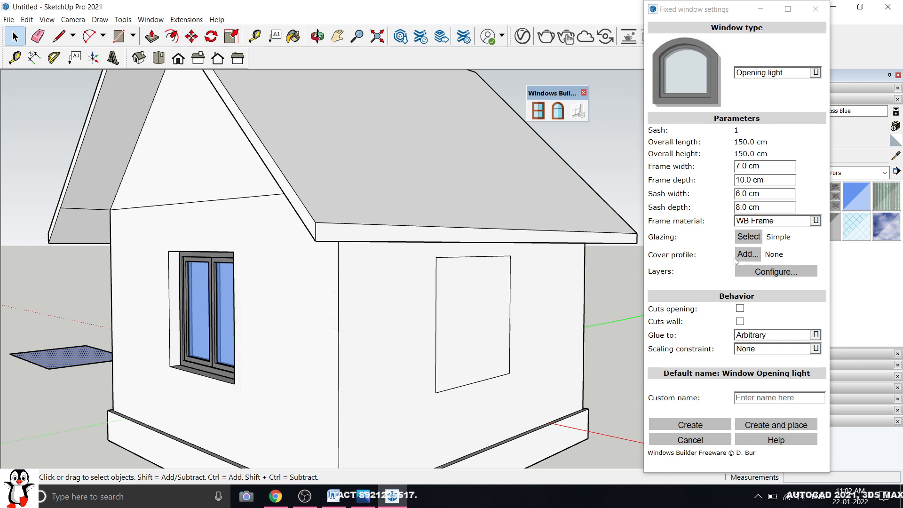
pyautogui.click(746, 254)
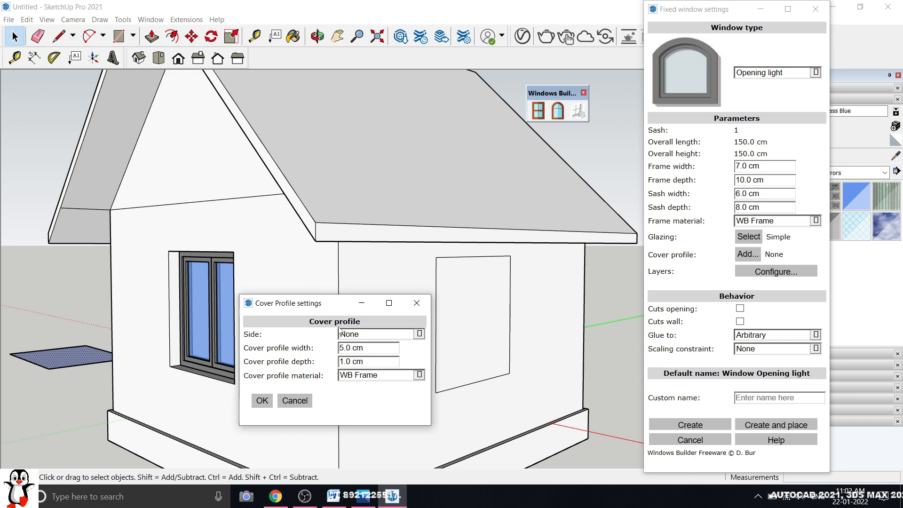
pyautogui.click(417, 303)
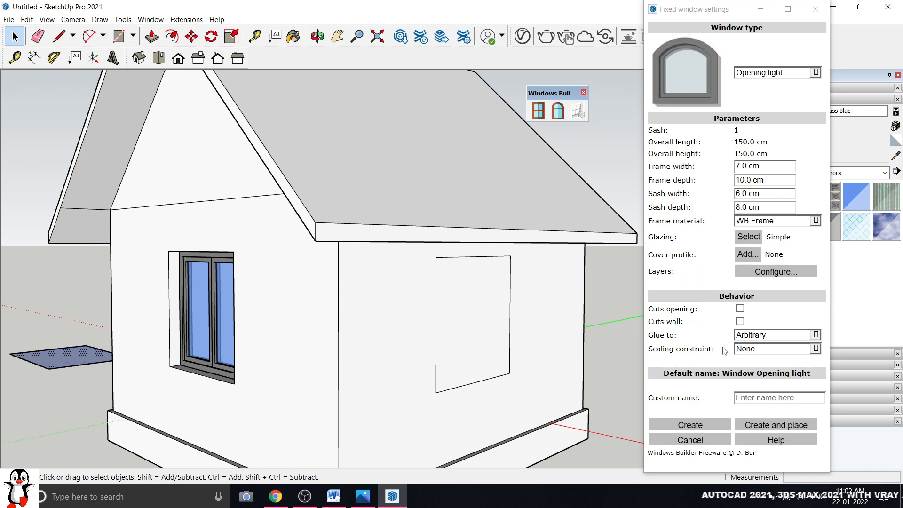
# Place the blue-glazed window in the side wall and cut its opening through the wall
pyautogui.click(776, 425)
pyautogui.moveTo(665, 316); pyautogui.dragTo(266, 302, button='middle')
pyautogui.click(265, 302)
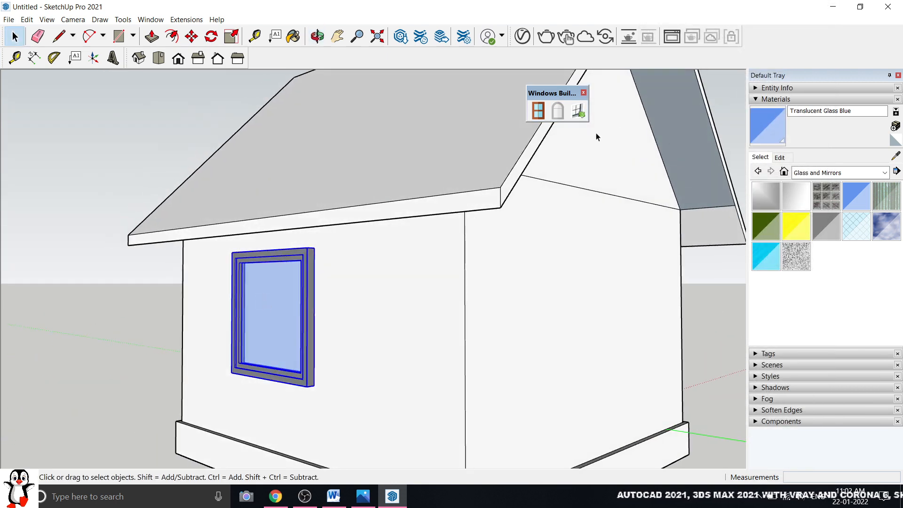
pyautogui.click(578, 111)
pyautogui.moveTo(541, 141); pyautogui.dragTo(663, 317, button='middle')
pyautogui.click(663, 316)
# Delete the horizontal line separating the front gable from the wall below
pyautogui.scroll(5, 499, 320)
pyautogui.moveTo(498, 320); pyautogui.dragTo(340, 321, button='middle')
pyautogui.scroll(4, 230, 328)
pyautogui.scroll(-5, 340, 321)
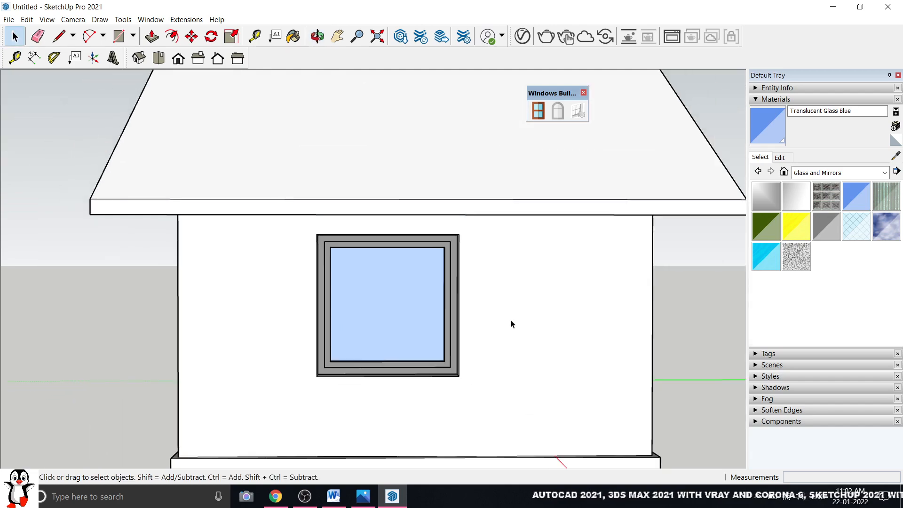
pyautogui.moveTo(509, 322); pyautogui.dragTo(447, 329, button='middle')
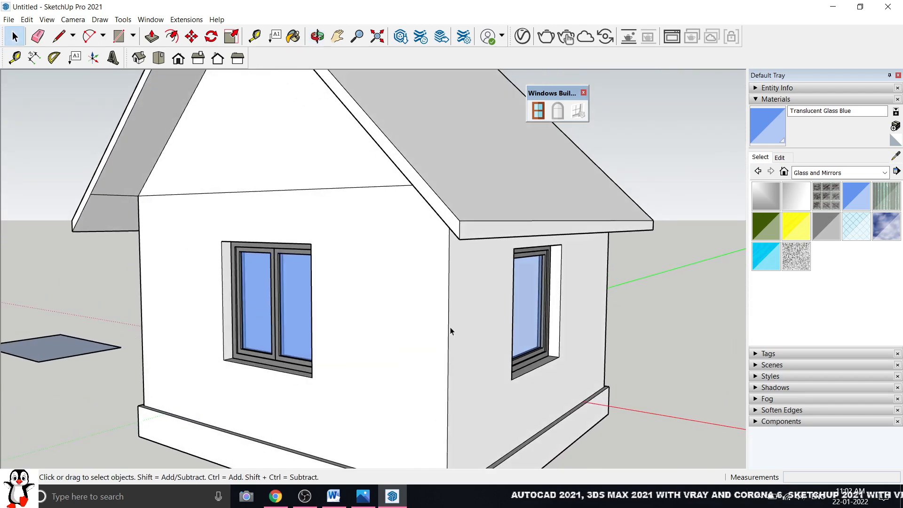
pyautogui.scroll(2, 415, 328)
pyautogui.scroll(-1, 413, 334)
pyautogui.moveTo(227, 336); pyautogui.dragTo(231, 309, button='middle')
pyautogui.scroll(-4, 282, 308)
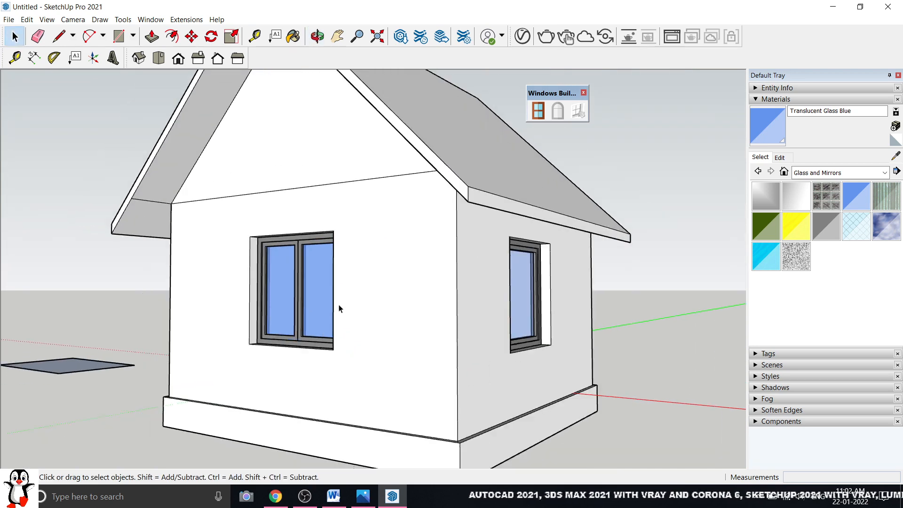
pyautogui.moveTo(353, 292); pyautogui.dragTo(373, 314, button='middle')
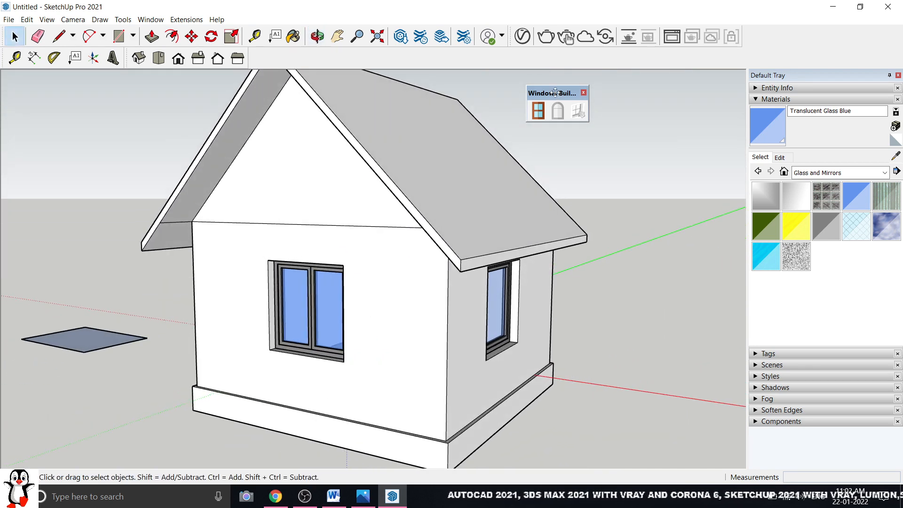
pyautogui.moveTo(550, 94); pyautogui.dragTo(597, 94)
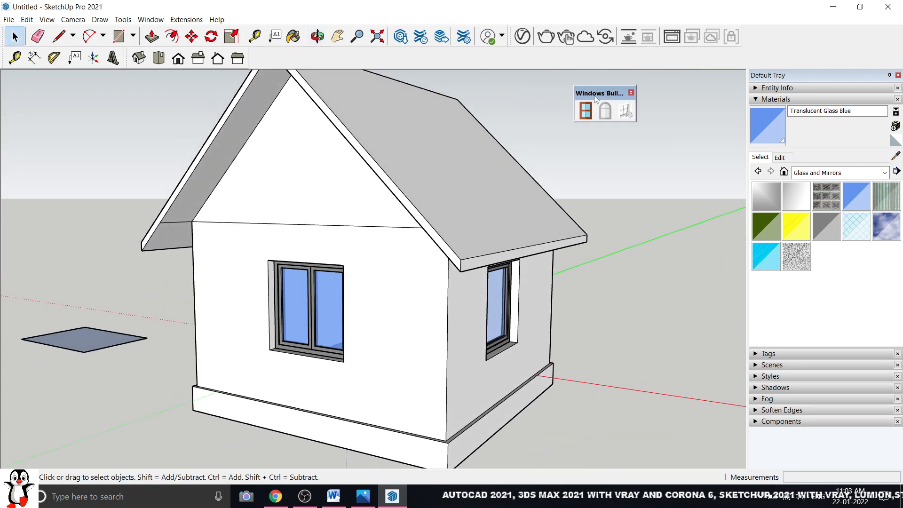
pyautogui.click(286, 226)
pyautogui.press('Delete')
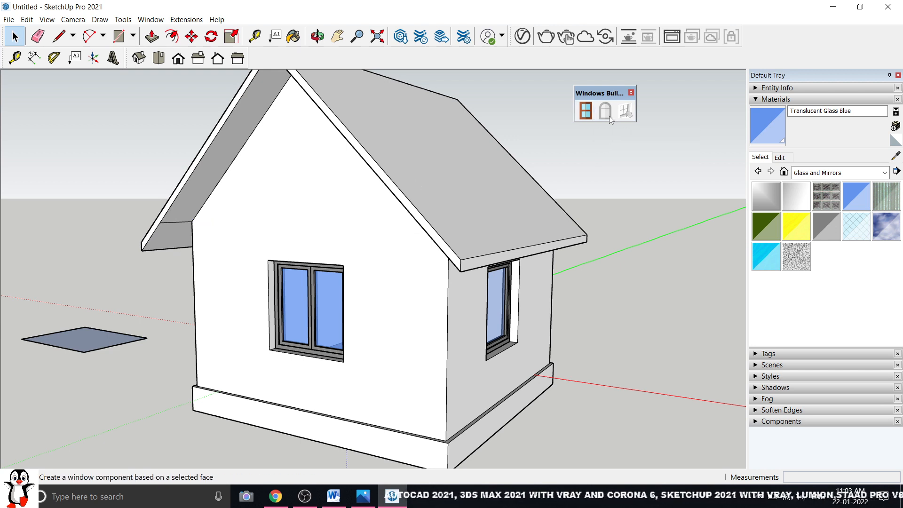
# Put away the Windows Builder tools and orbit around to review the whole house
pyautogui.click(630, 92)
pyautogui.moveTo(390, 277); pyautogui.dragTo(366, 294, button='middle')
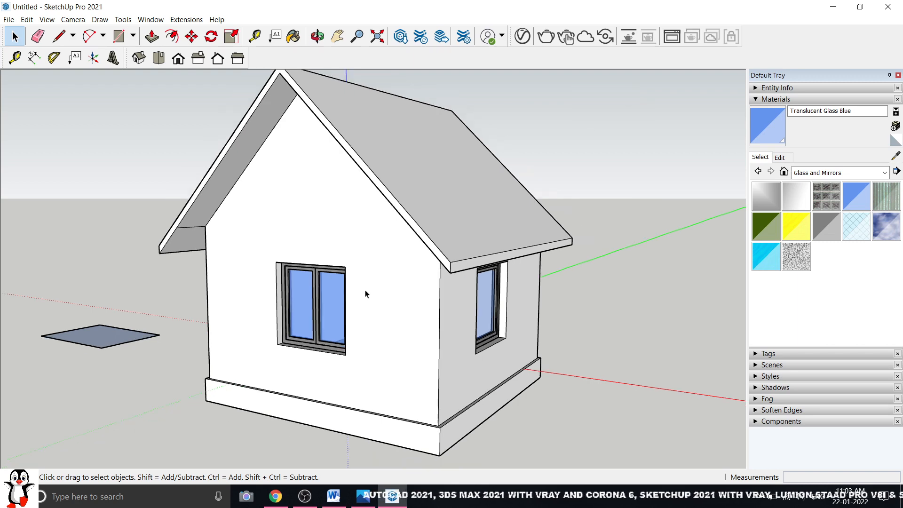
pyautogui.scroll(-5, 365, 293)
pyautogui.moveTo(256, 303); pyautogui.dragTo(236, 296, button='middle')
pyautogui.scroll(1, 236, 296)
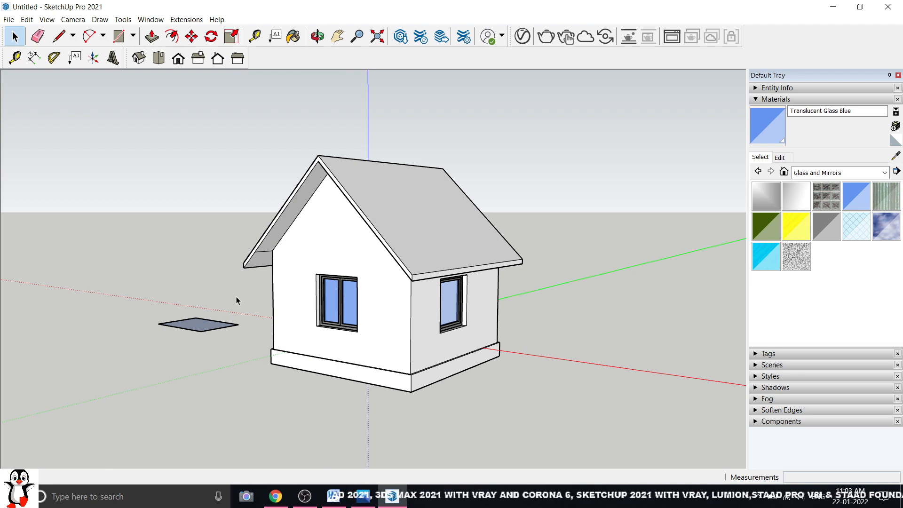
pyautogui.scroll(-3, 236, 296)
pyautogui.moveTo(593, 177); pyautogui.dragTo(230, 376)
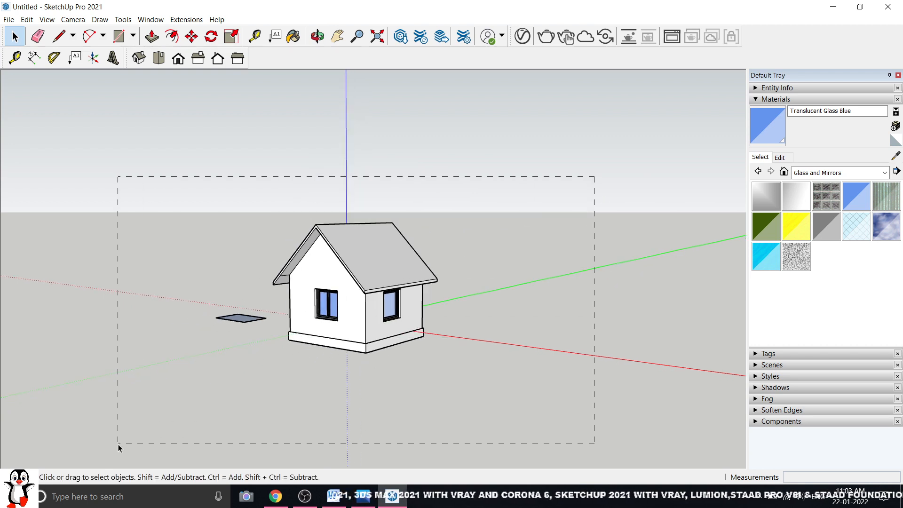
pyautogui.moveTo(118, 444); pyautogui.dragTo(118, 445)
pyautogui.click(502, 356)
pyautogui.scroll(4, 352, 307)
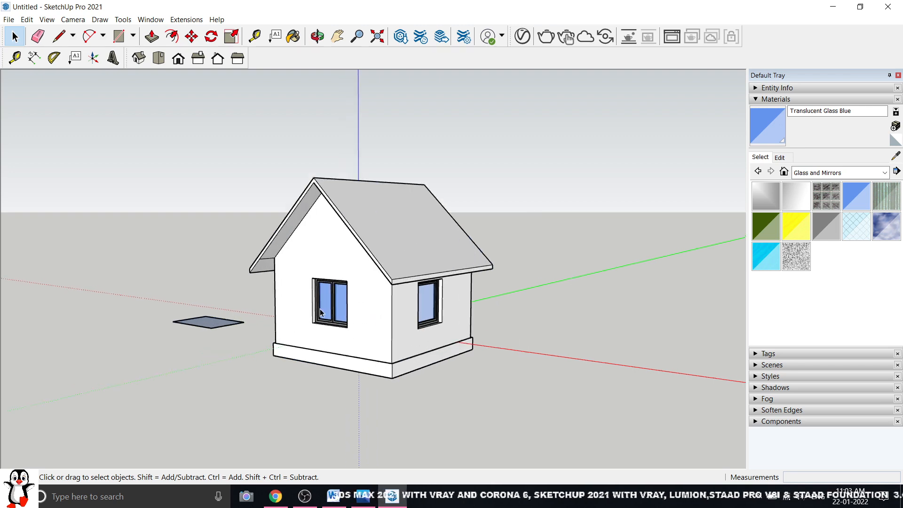
pyautogui.moveTo(352, 306); pyautogui.dragTo(337, 292, button='middle')
pyautogui.scroll(1, 376, 296)
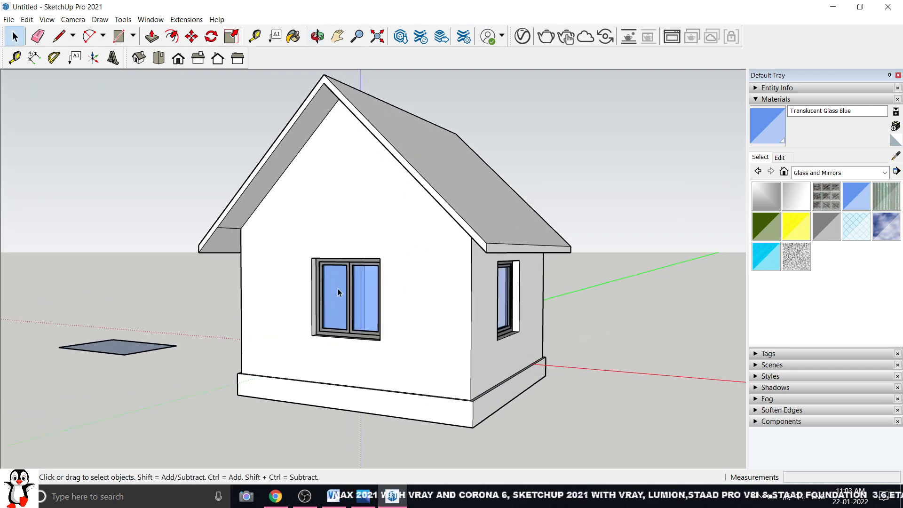
pyautogui.scroll(1, 337, 288)
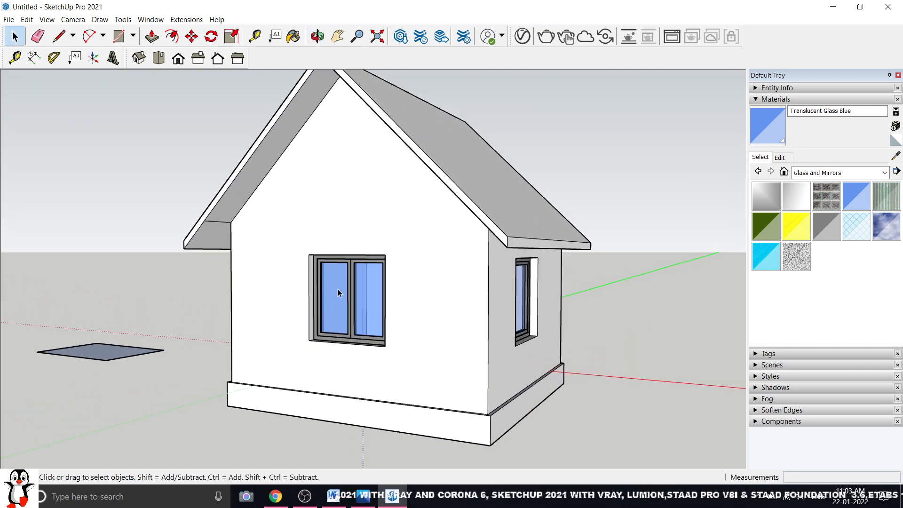